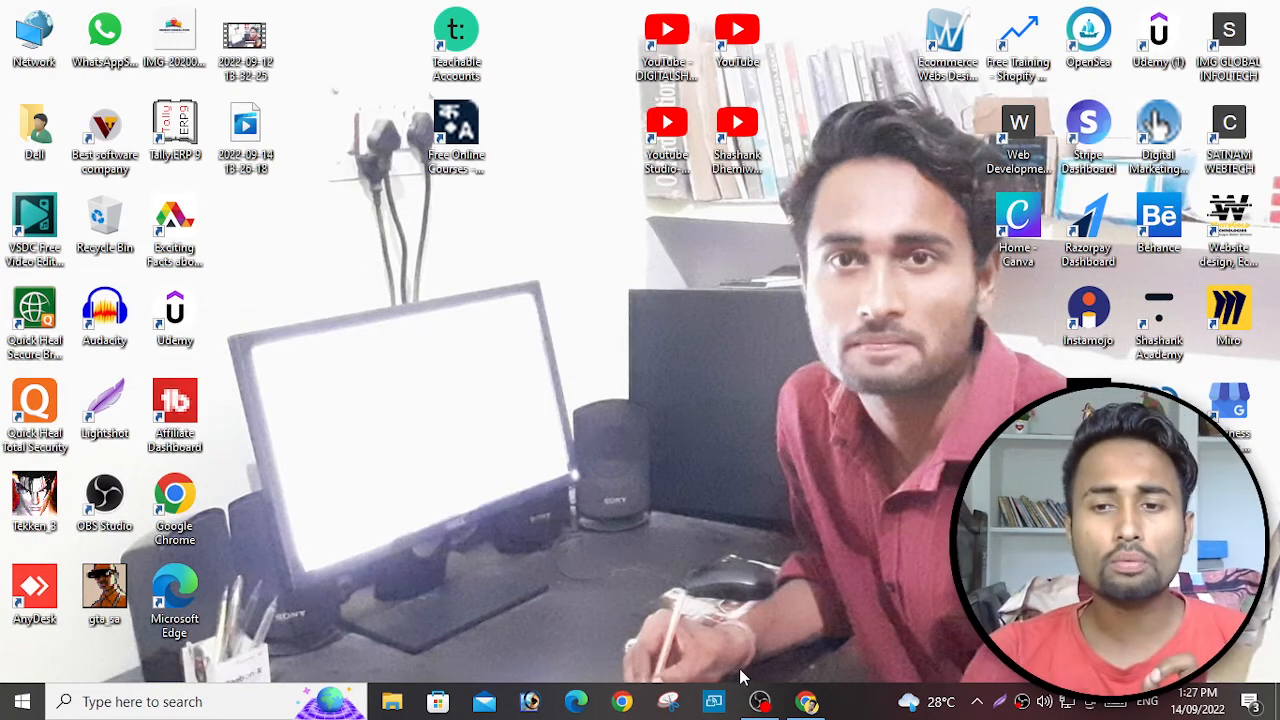
- Switch to Meta Ads Manager in Chrome and review the New Traffic ad set's traffic destination, budget, schedule and audience settings
click(806, 703)
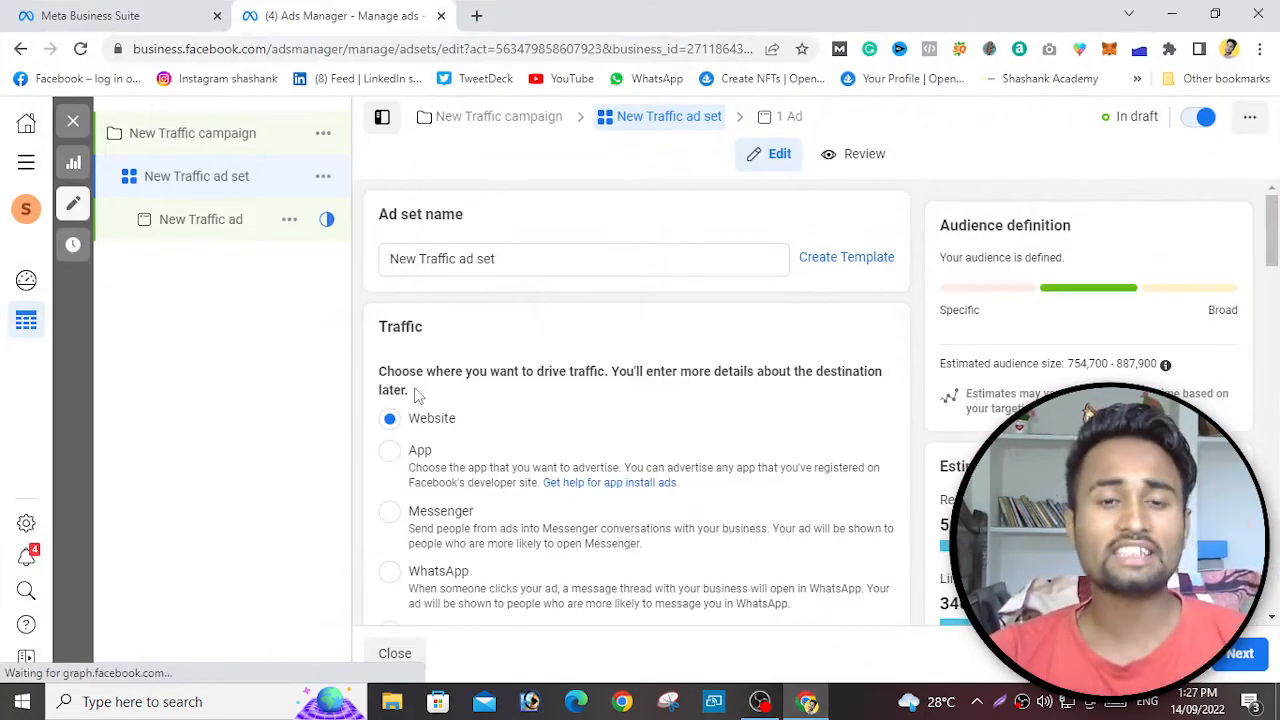
scroll(595, 360, down, 7)
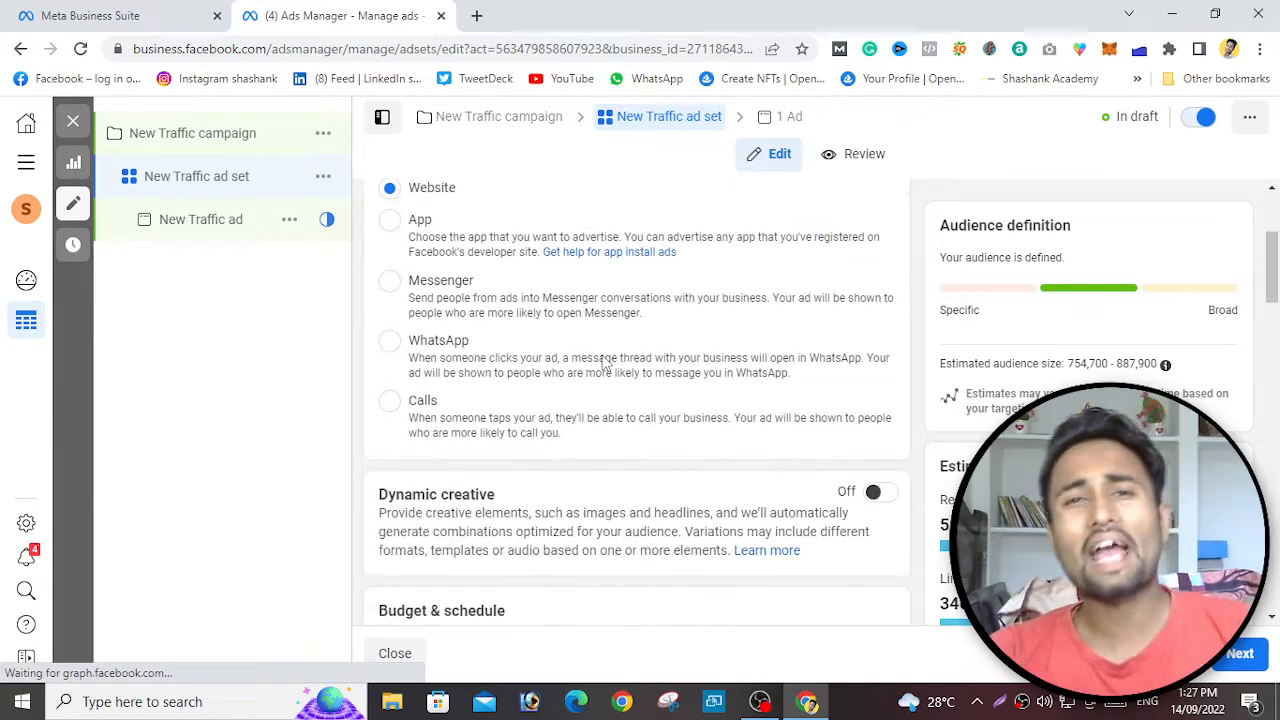
scroll(604, 362, up, 3)
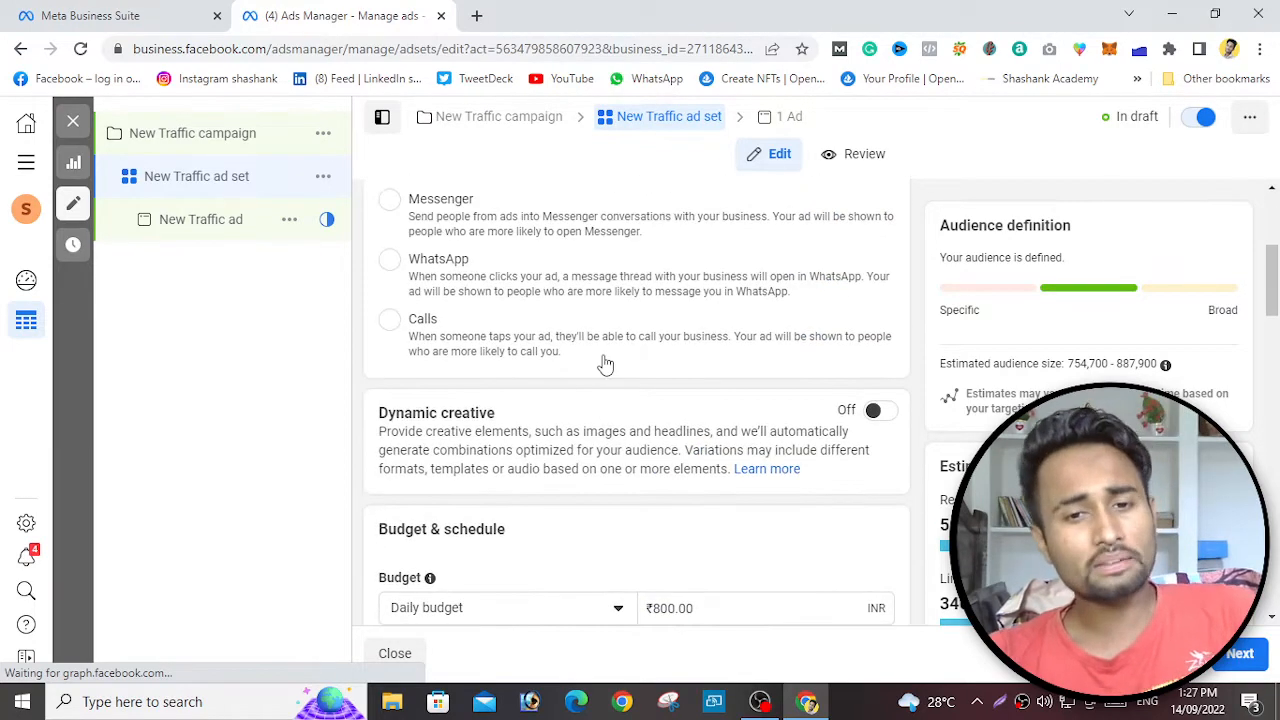
scroll(605, 365, down, 6)
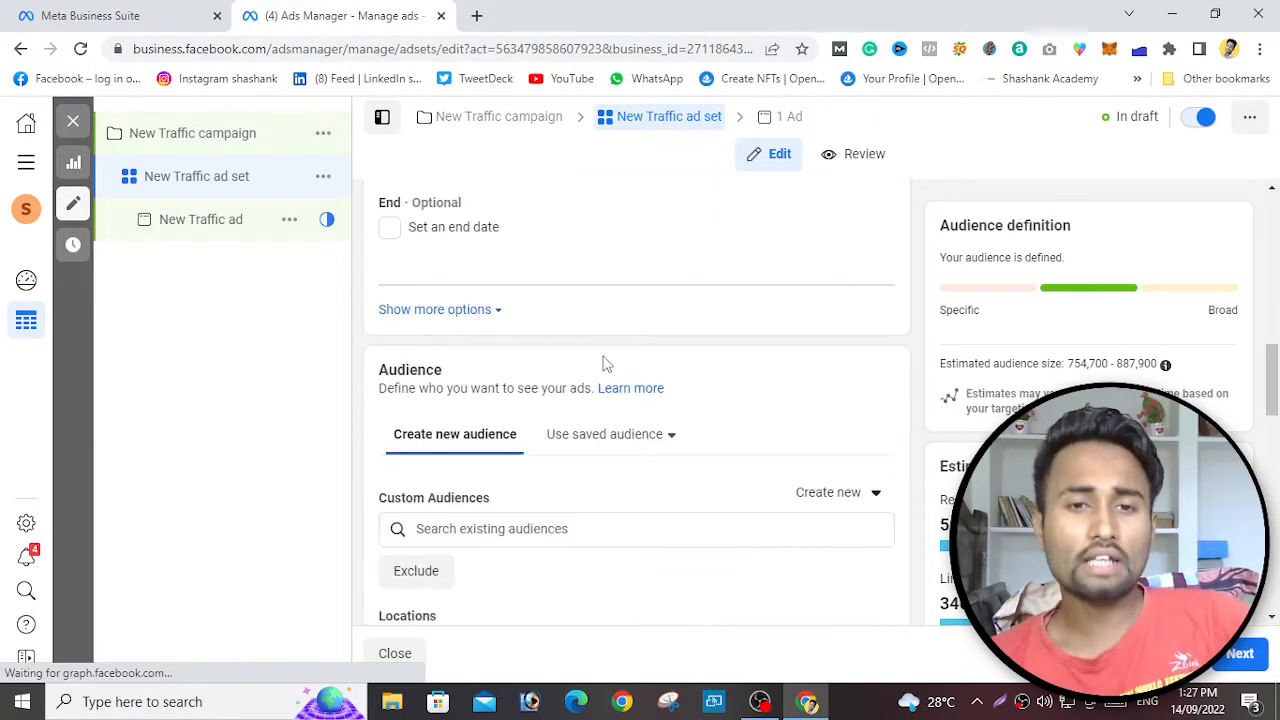
scroll(604, 360, down, 3)
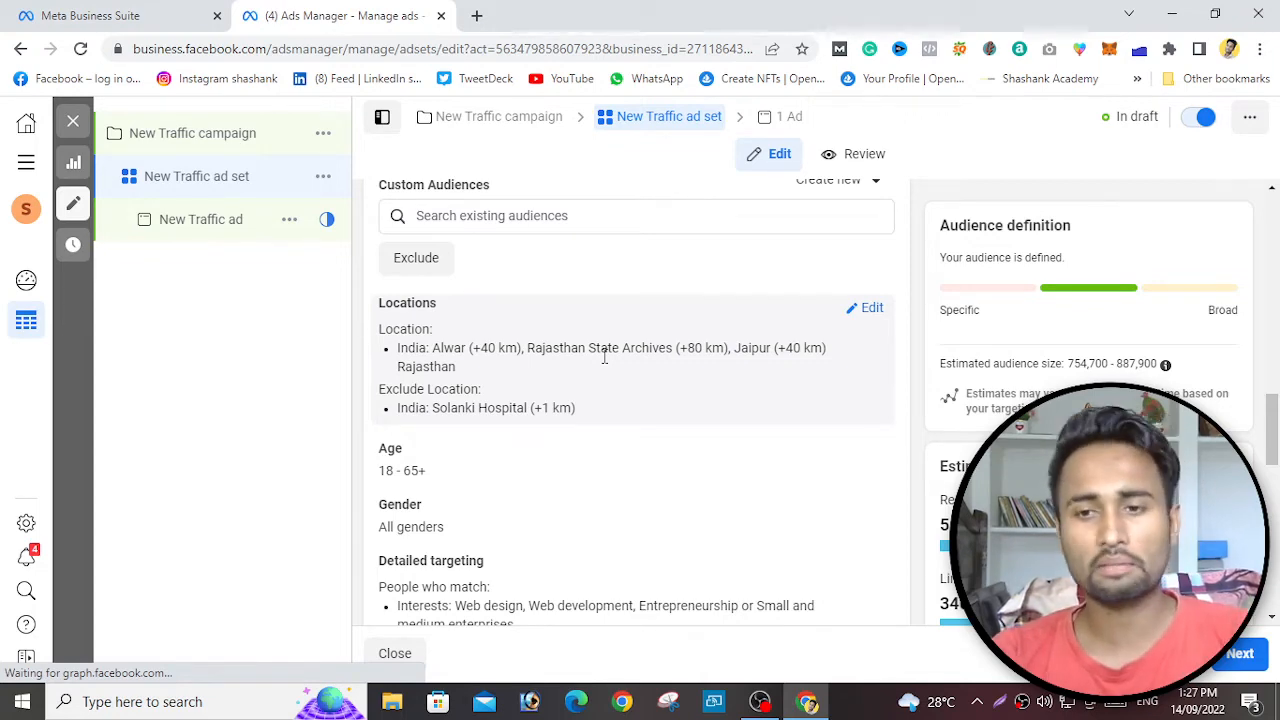
scroll(785, 370, up, 5)
scroll(785, 370, up, 1)
scroll(785, 370, down, 3)
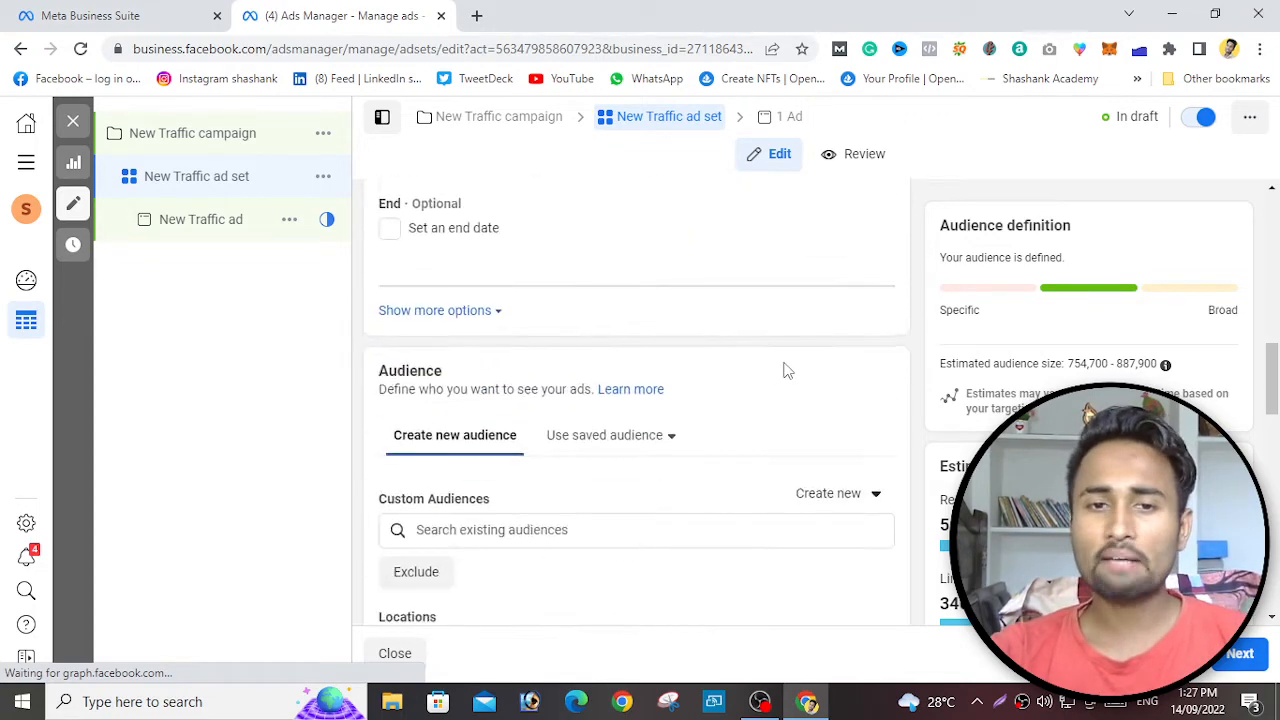
scroll(785, 370, up, 6)
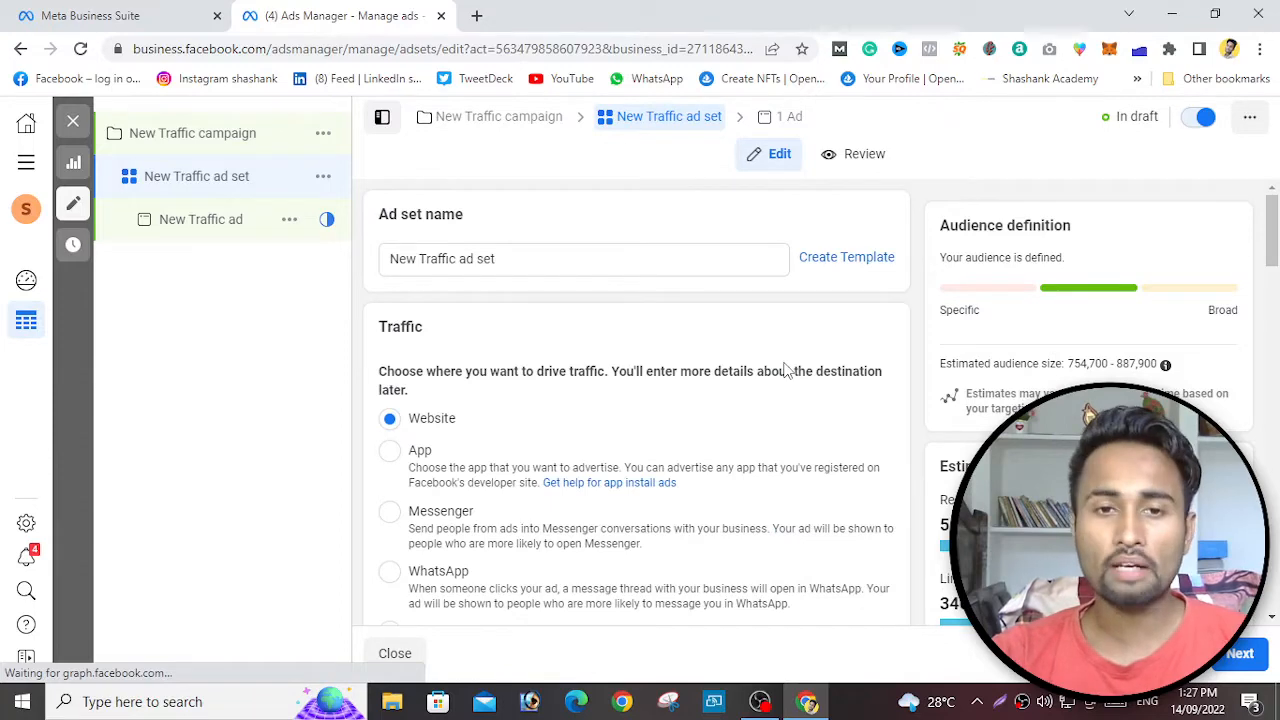
scroll(785, 370, down, 7)
scroll(785, 370, up, 3)
scroll(785, 370, up, 5)
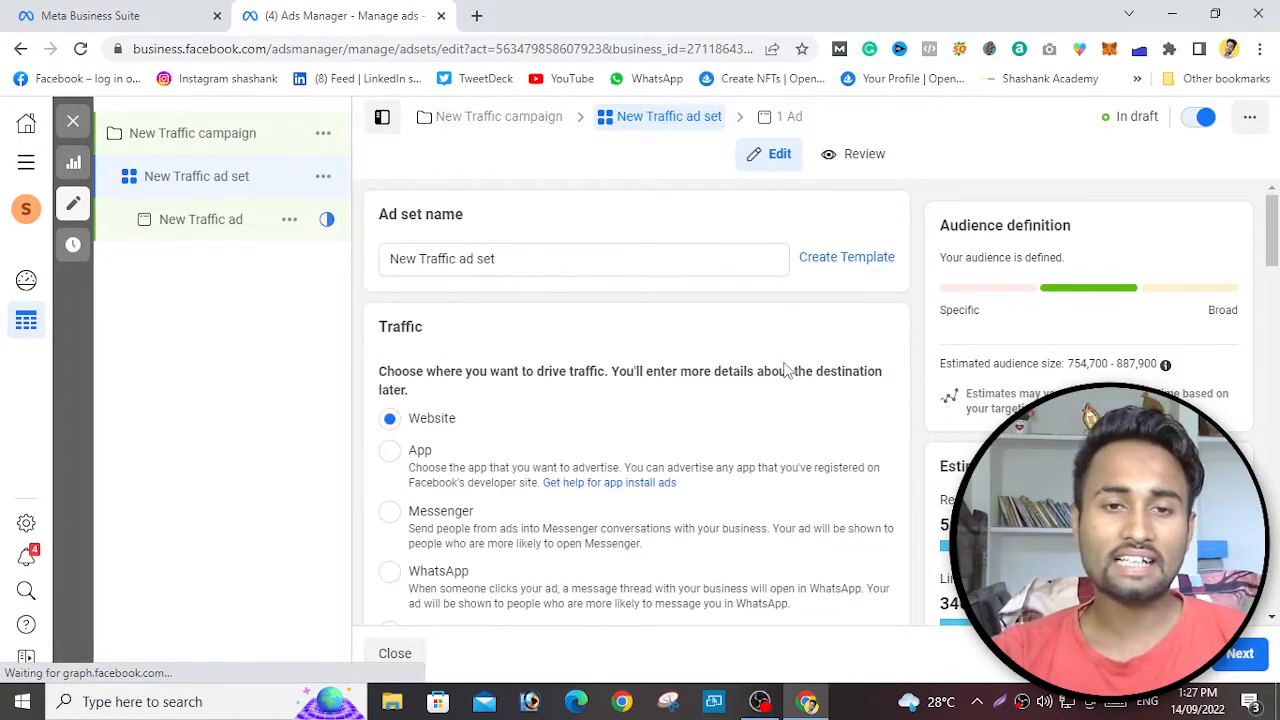
scroll(785, 370, down, 3)
scroll(785, 368, down, 3)
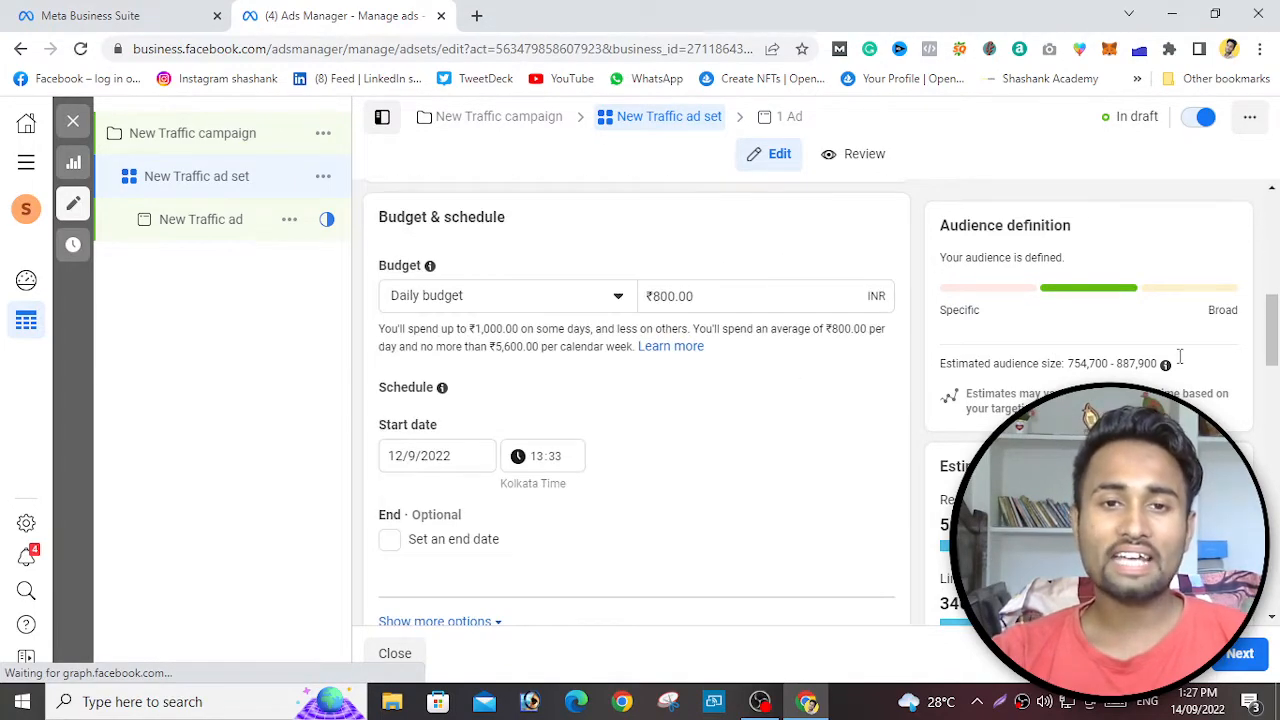
- Open the audience's location targeting for editing and view the choices for which people in the locations to reach
drag(1273, 328, 1275, 410)
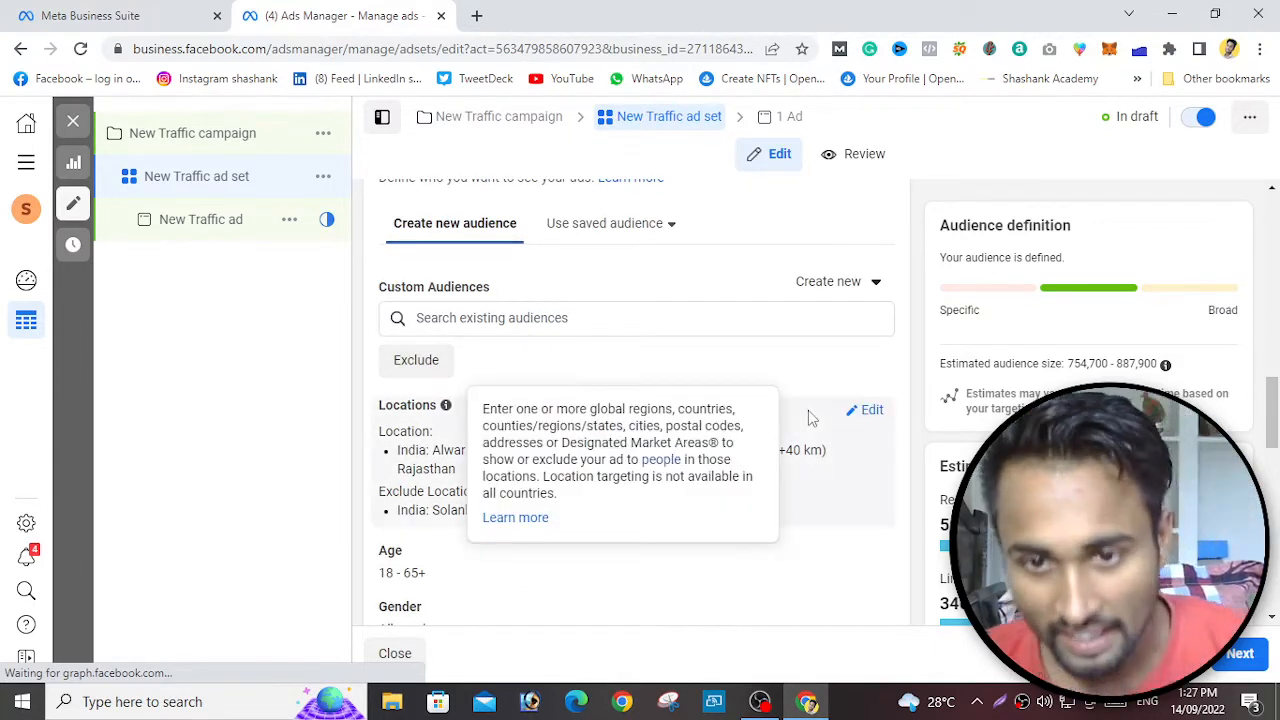
click(866, 418)
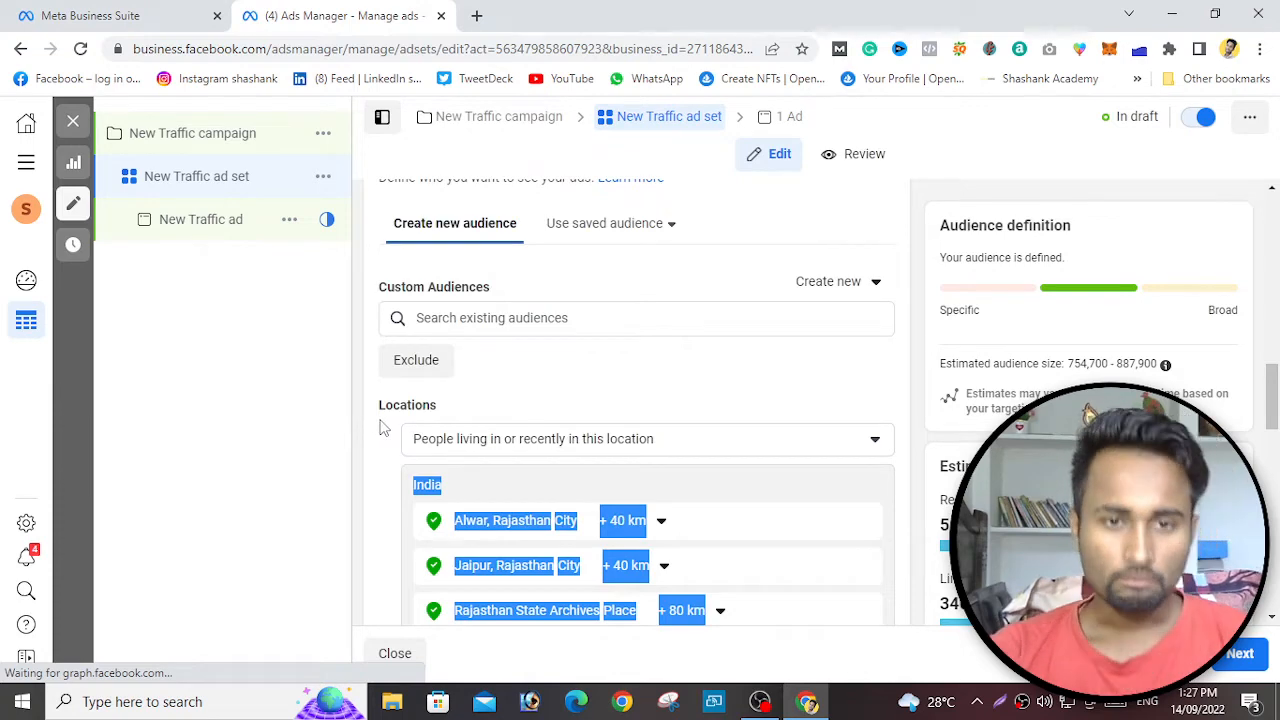
click(752, 405)
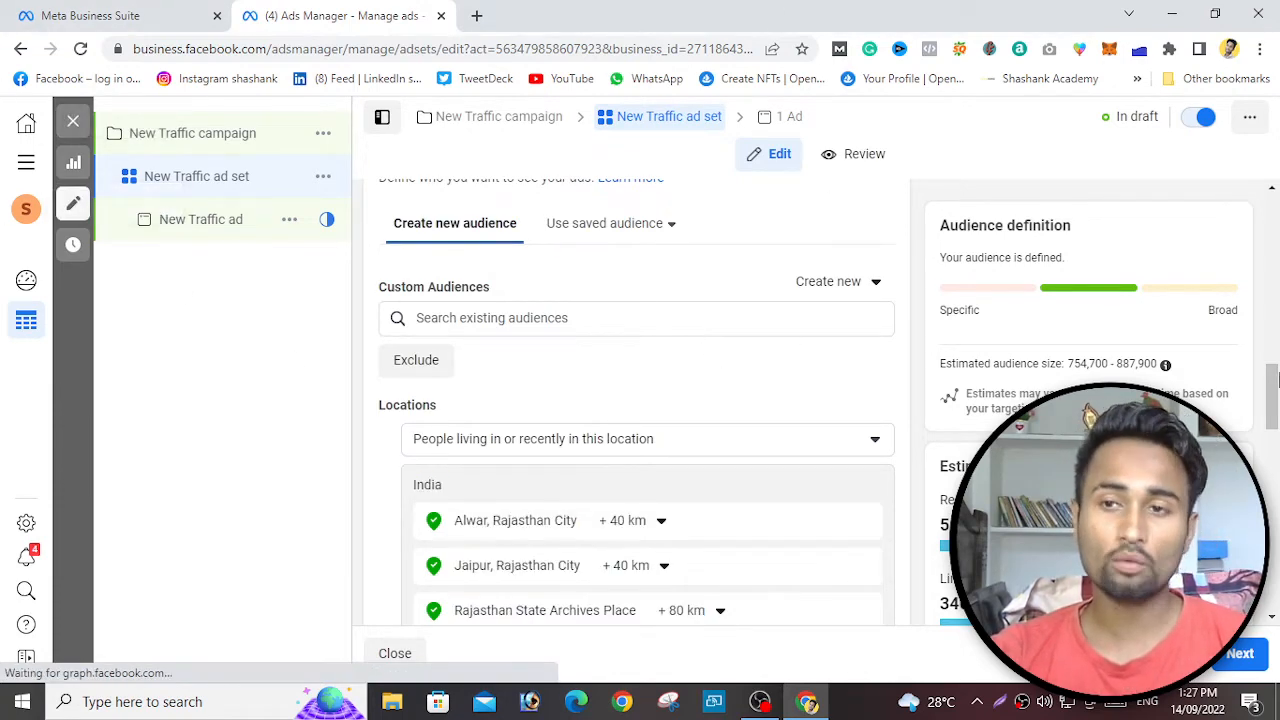
scroll(1276, 378, down, 2)
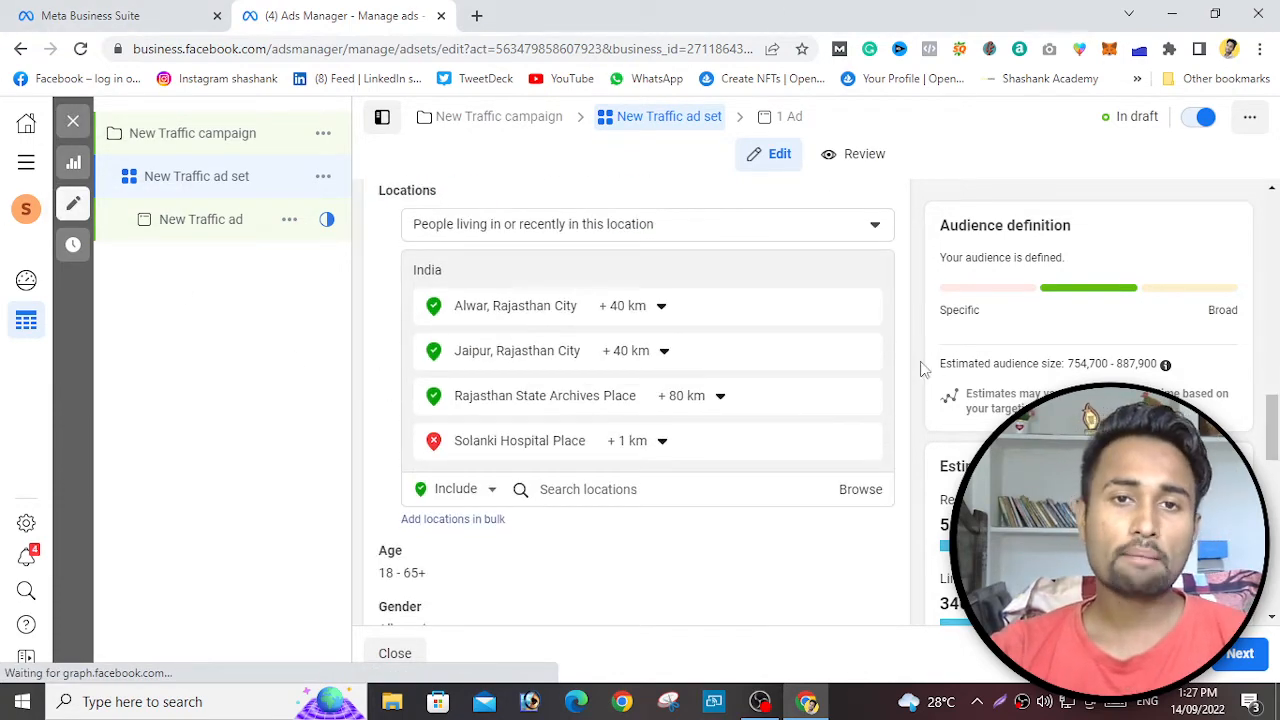
click(782, 228)
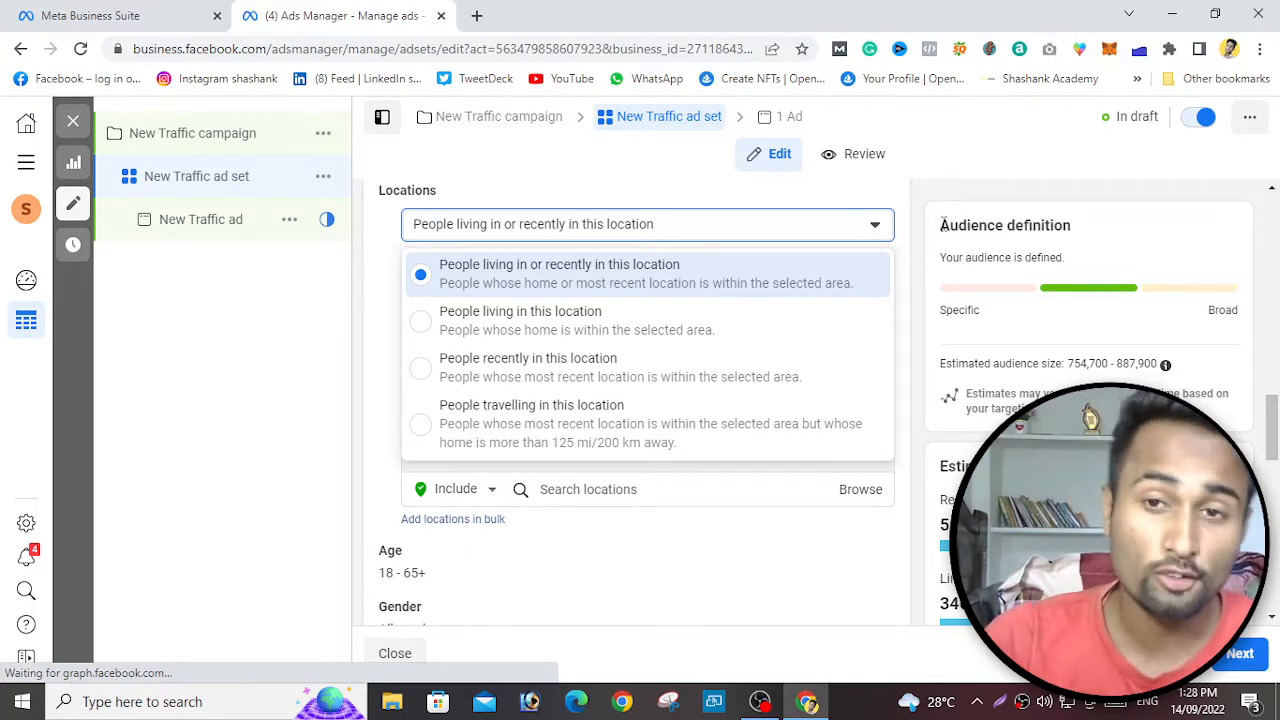
click(866, 228)
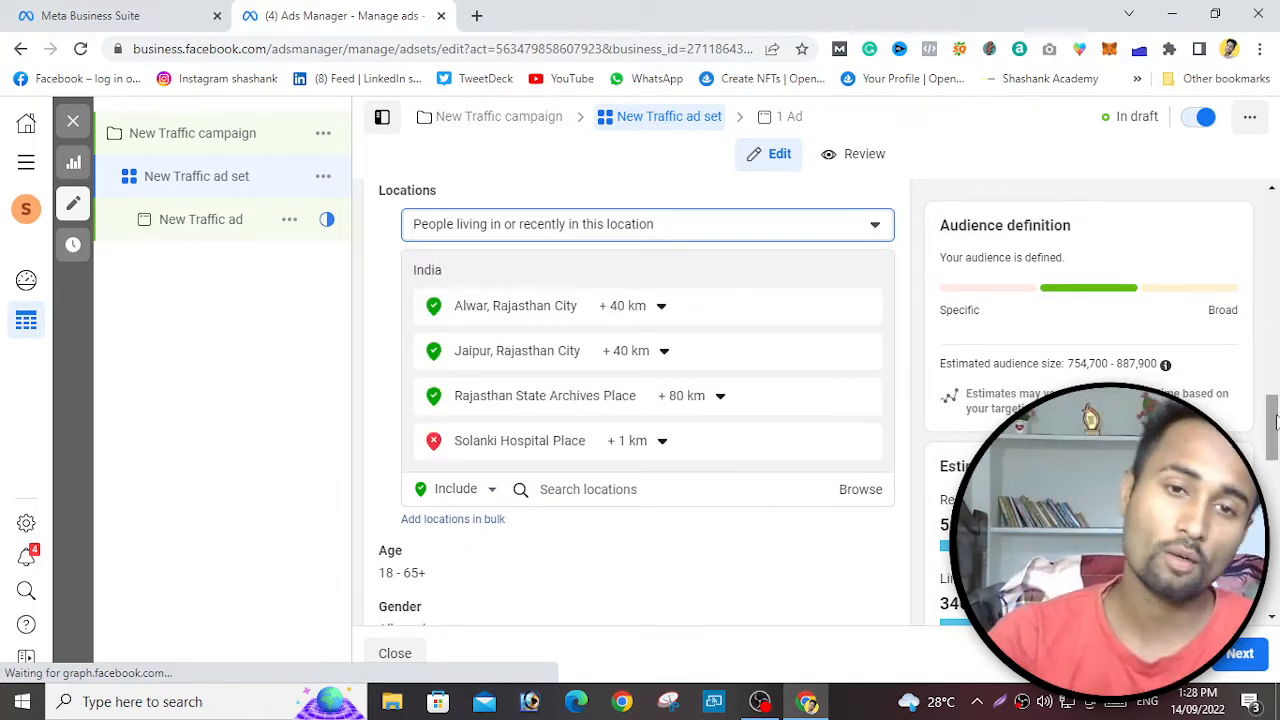
- Remove Rajasthan State Archives from the ad set's included locations
drag(1276, 421, 1276, 428)
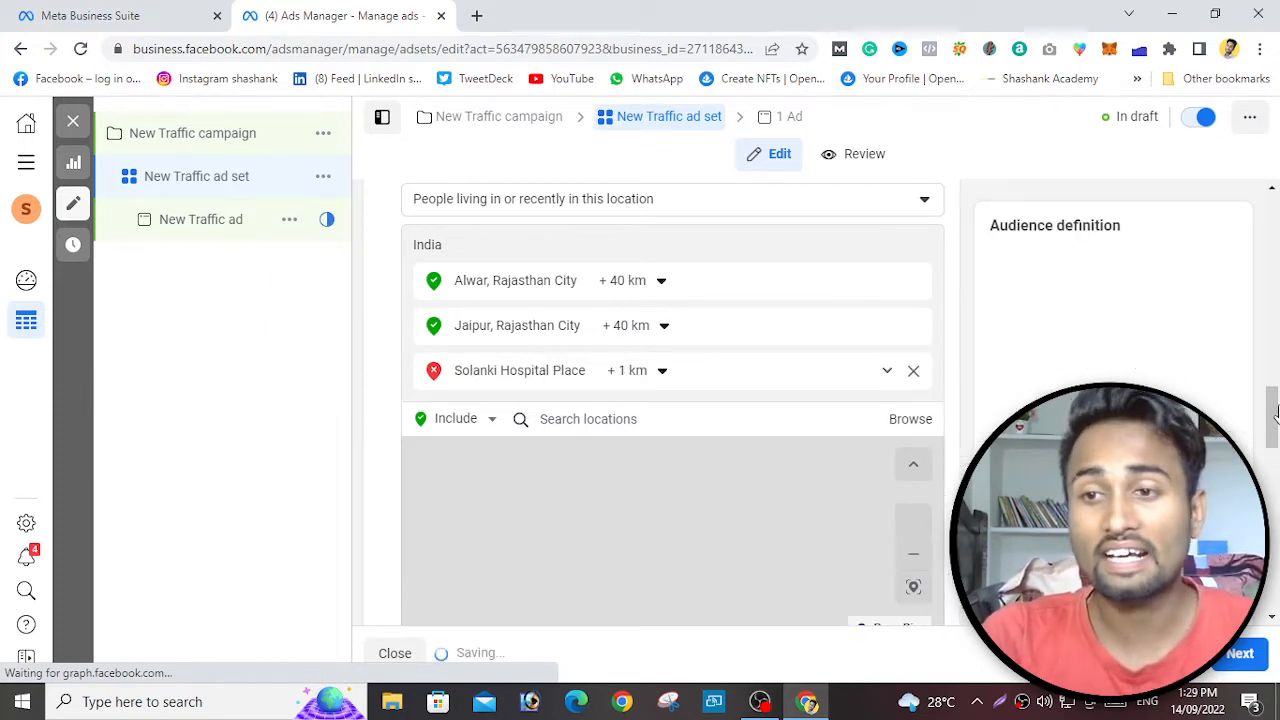
mouse_move(1275, 410)
mouse_down()
mouse_move(1275, 398)
mouse_move(1278, 458)
mouse_move(1276, 424)
mouse_up()
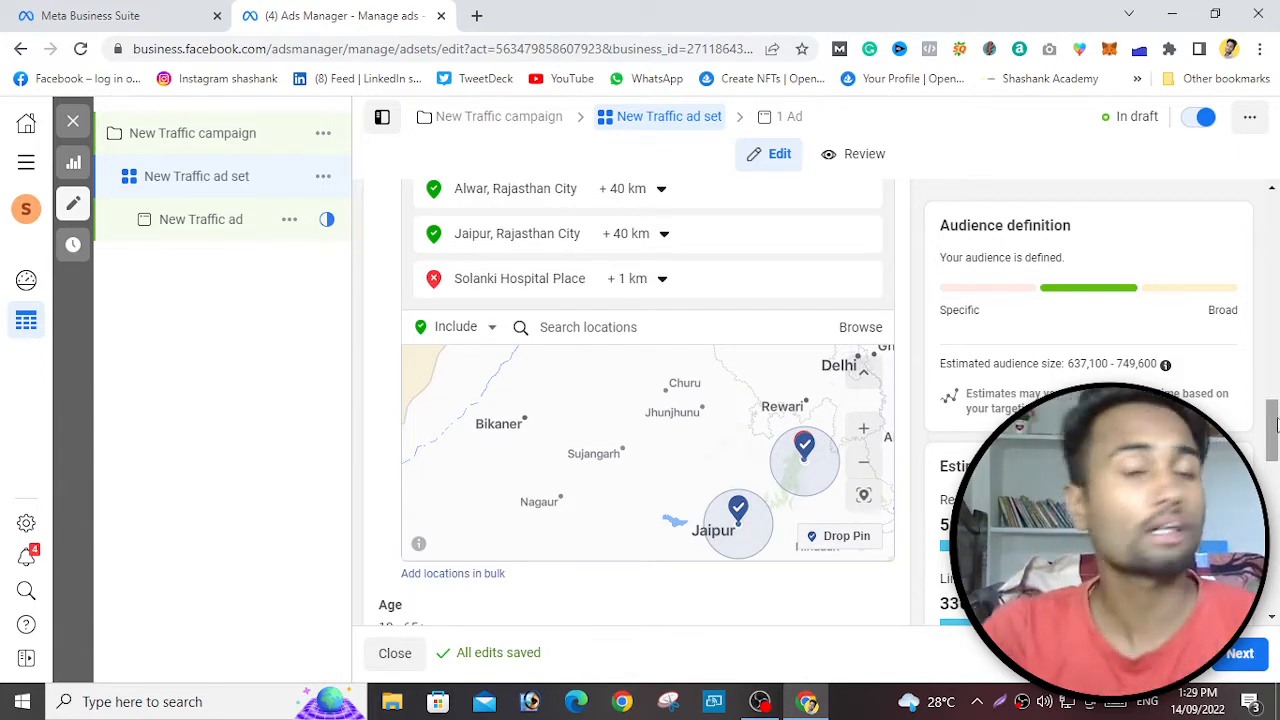
drag(1278, 424, 1278, 420)
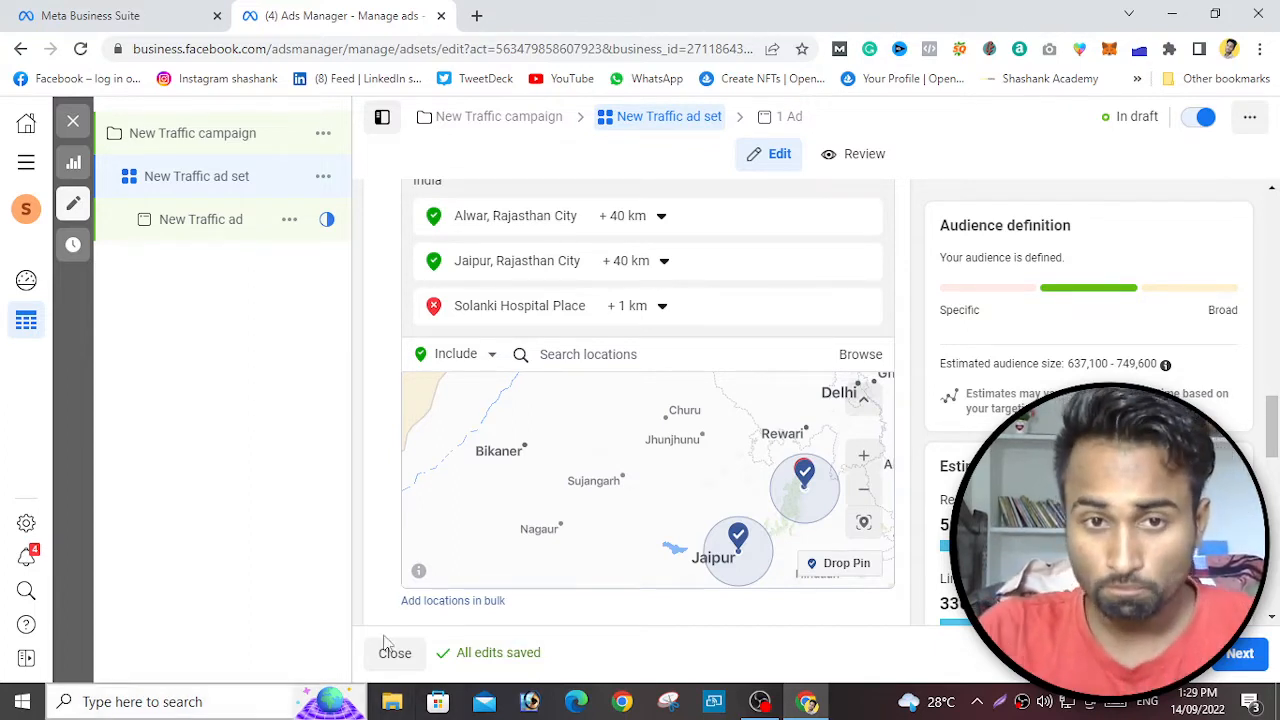
- View the Include and Exclude choices for adding locations and the categories offered for browsing locations
click(490, 358)
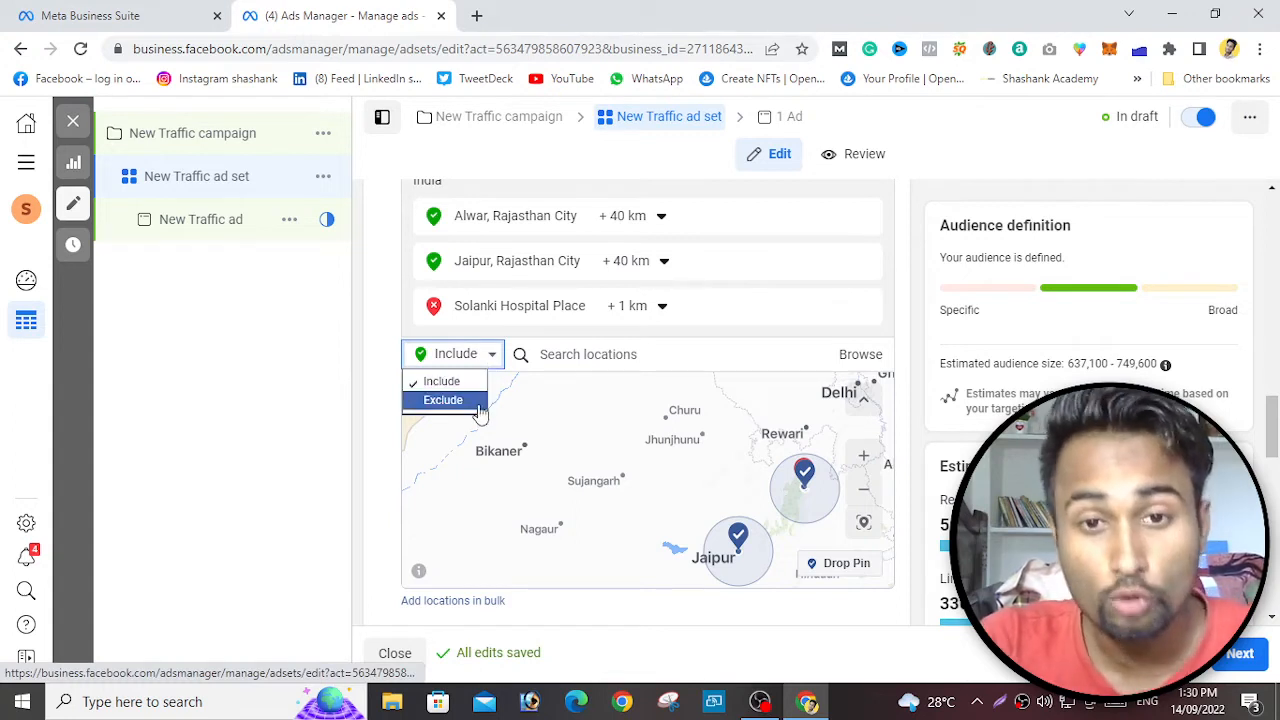
click(481, 364)
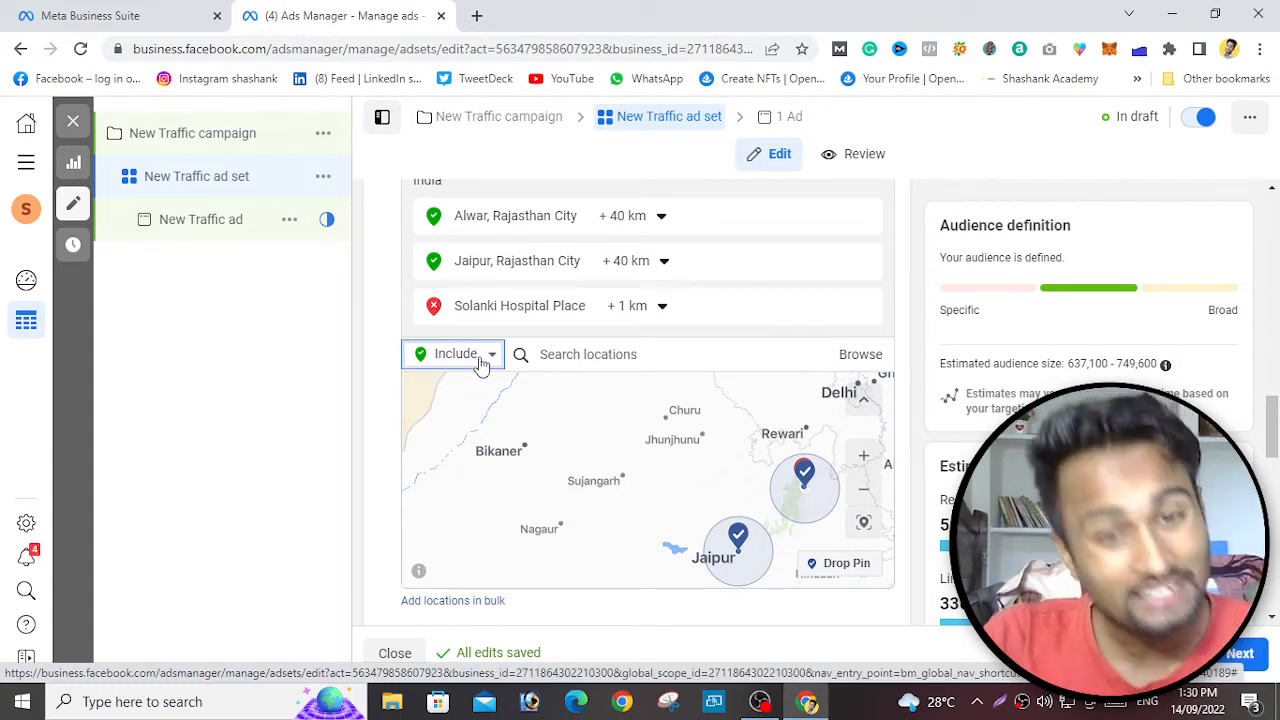
click(864, 368)
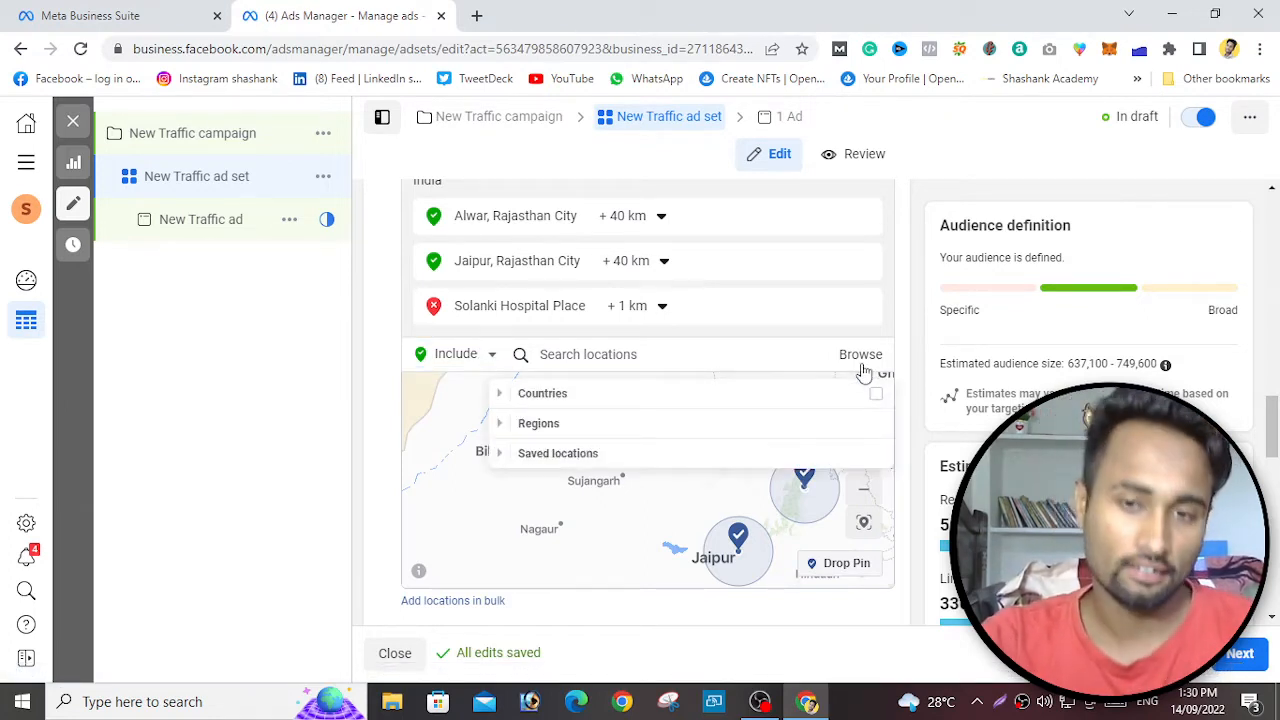
click(499, 394)
scroll(1275, 428, down, 4)
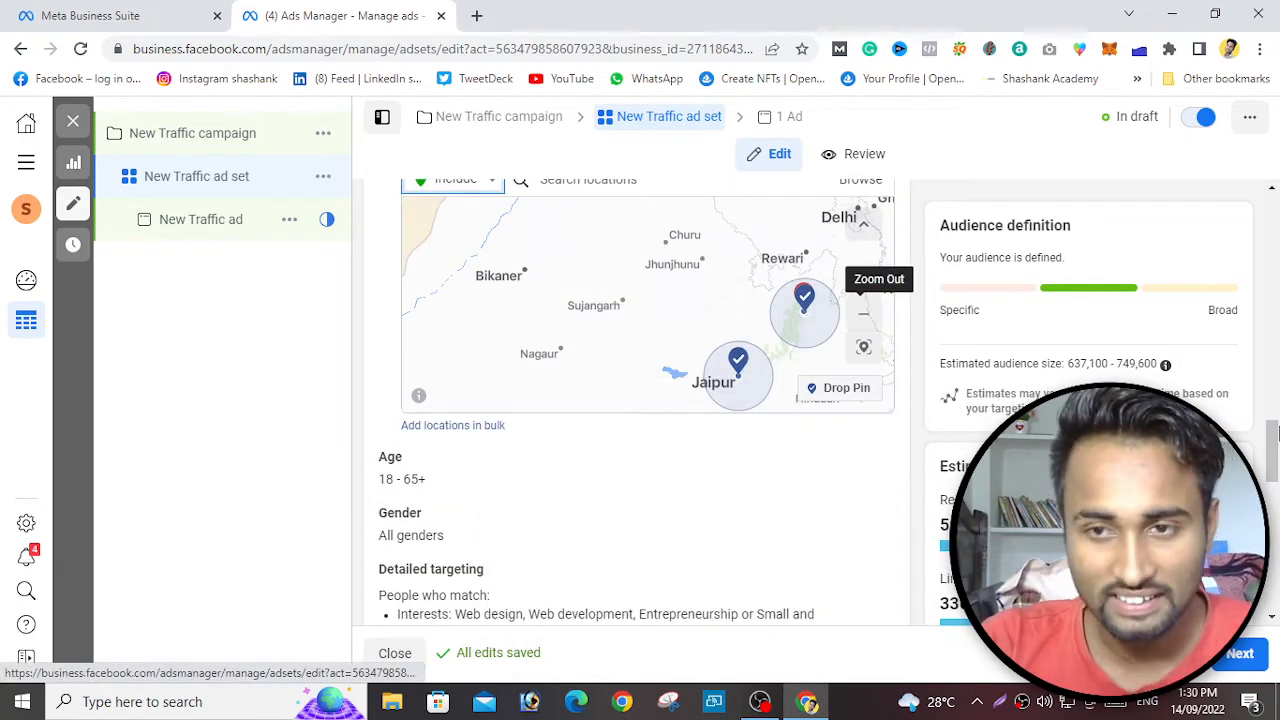
- Browse the available target countries grouped by continent, looking into the Africa group
scroll(870, 290, up, 5)
click(866, 418)
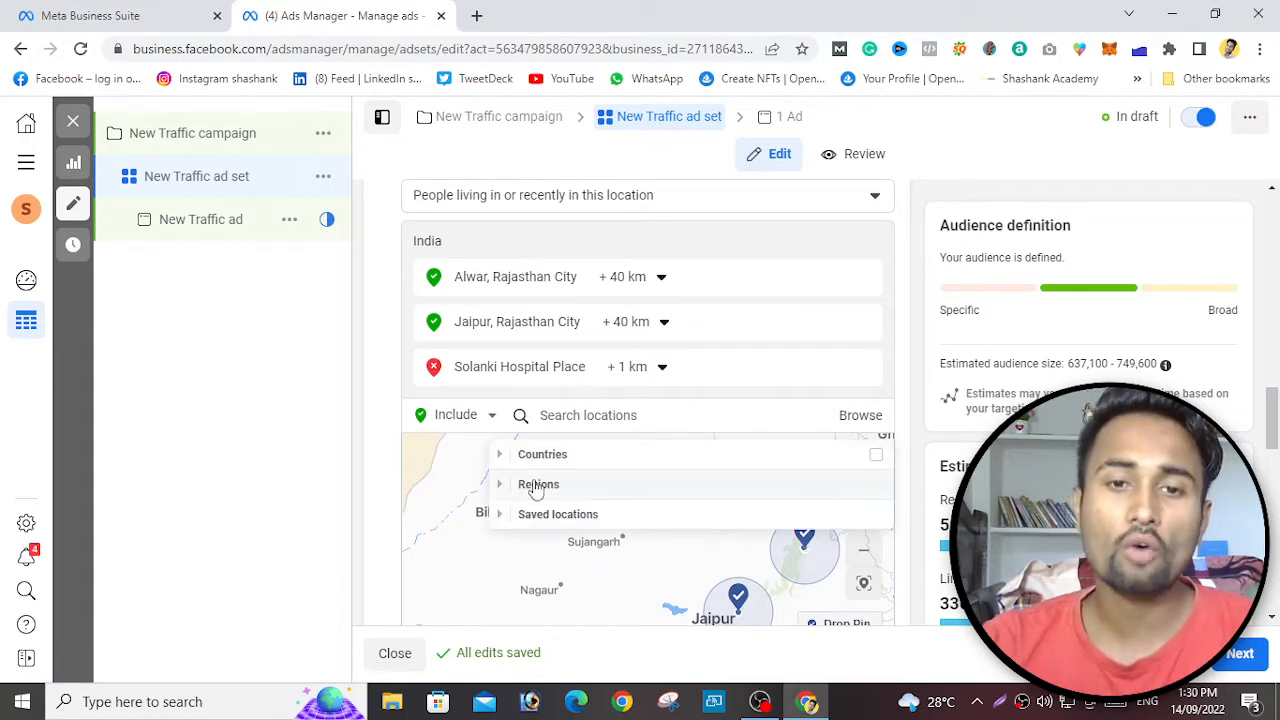
click(500, 458)
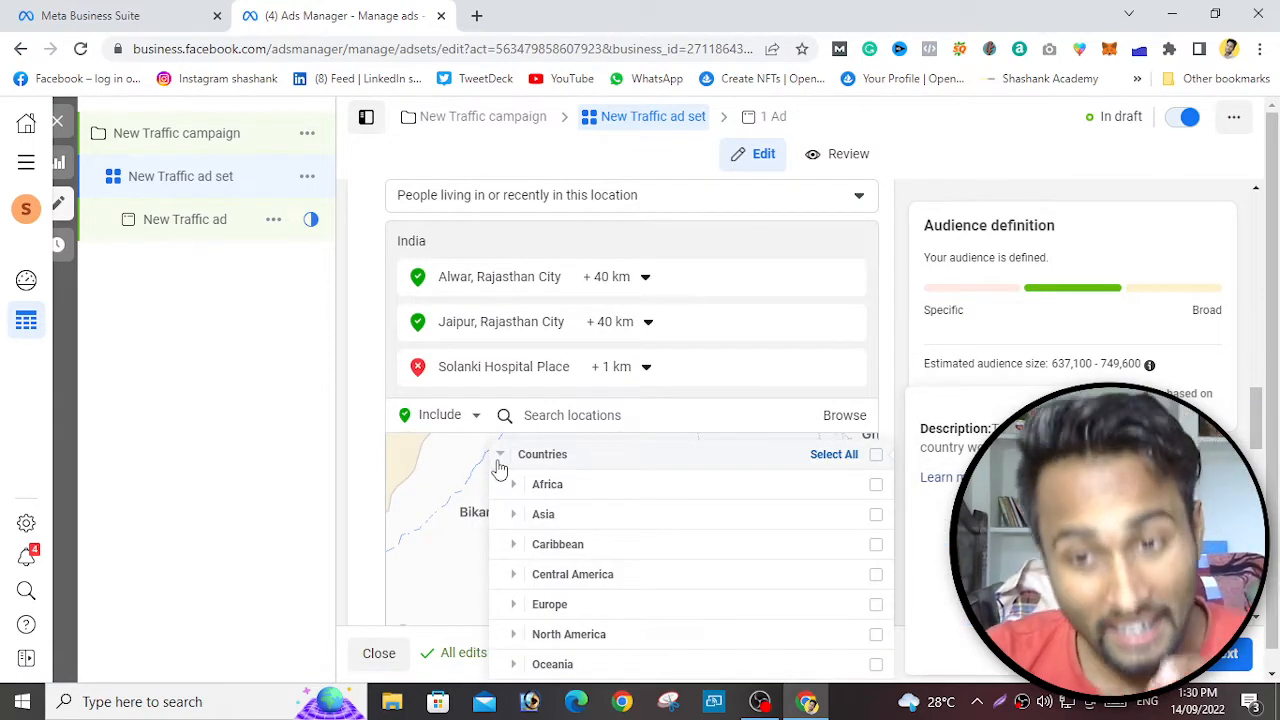
click(512, 485)
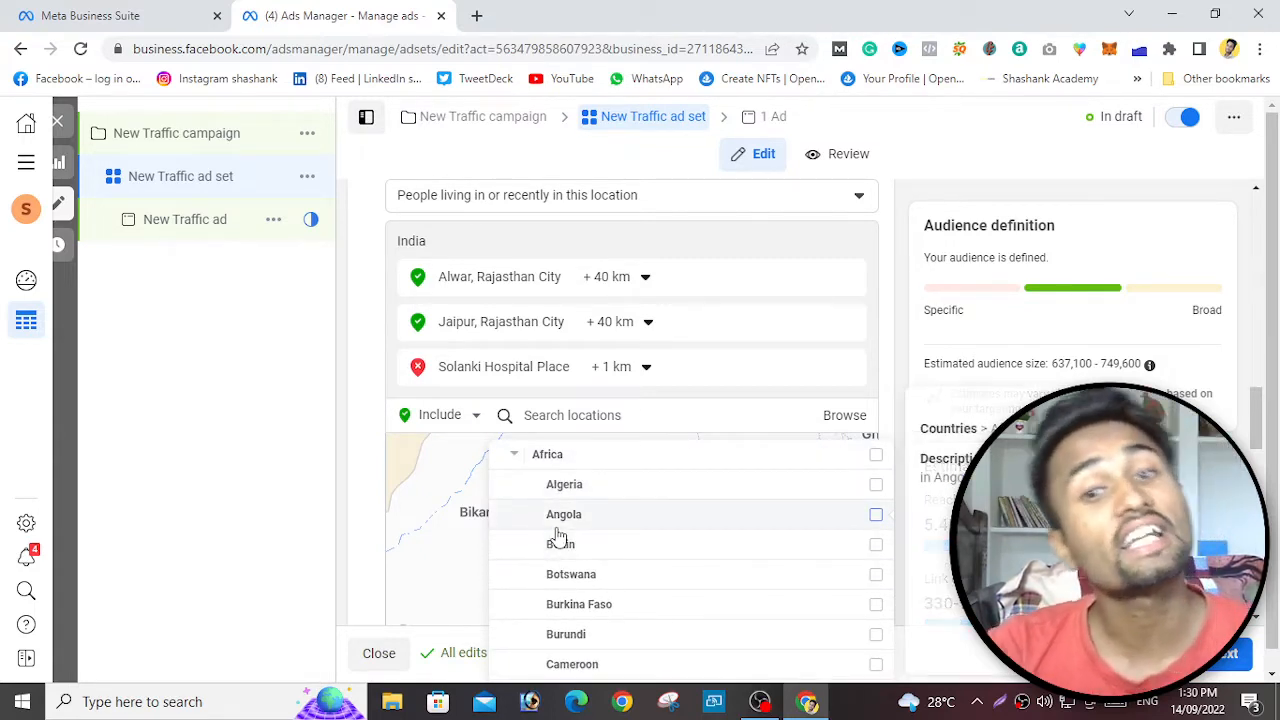
click(513, 460)
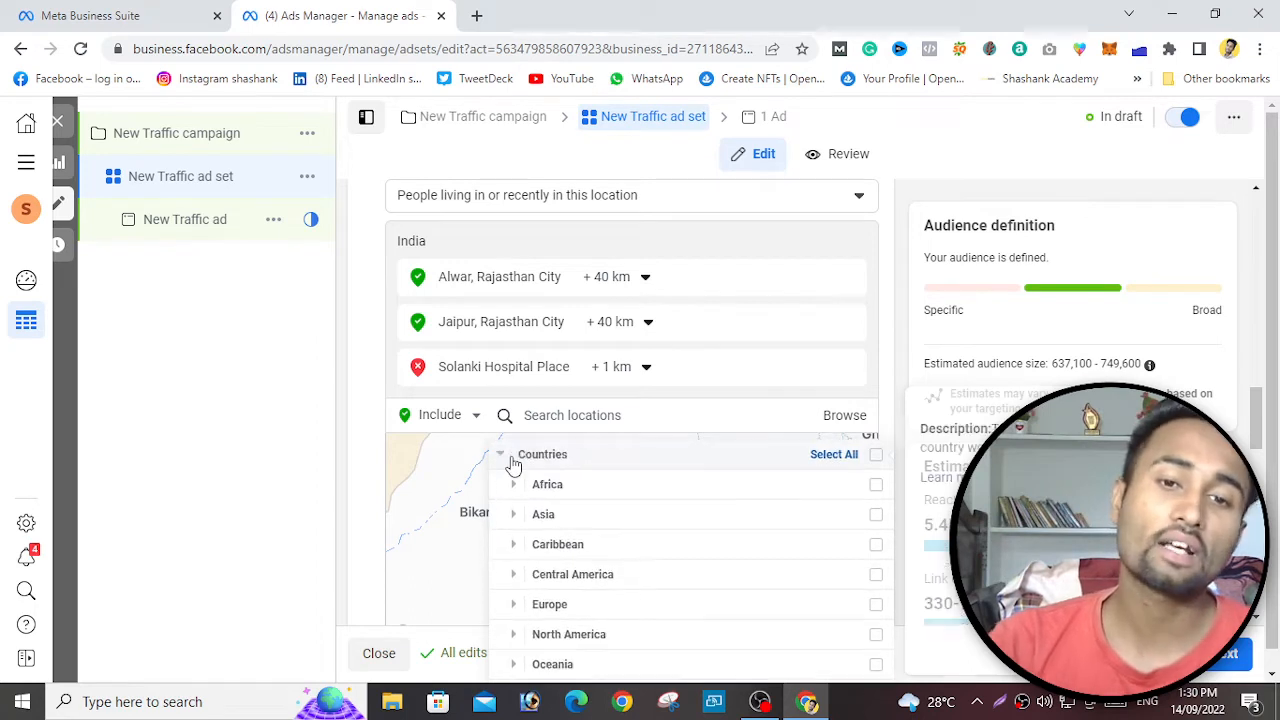
click(505, 458)
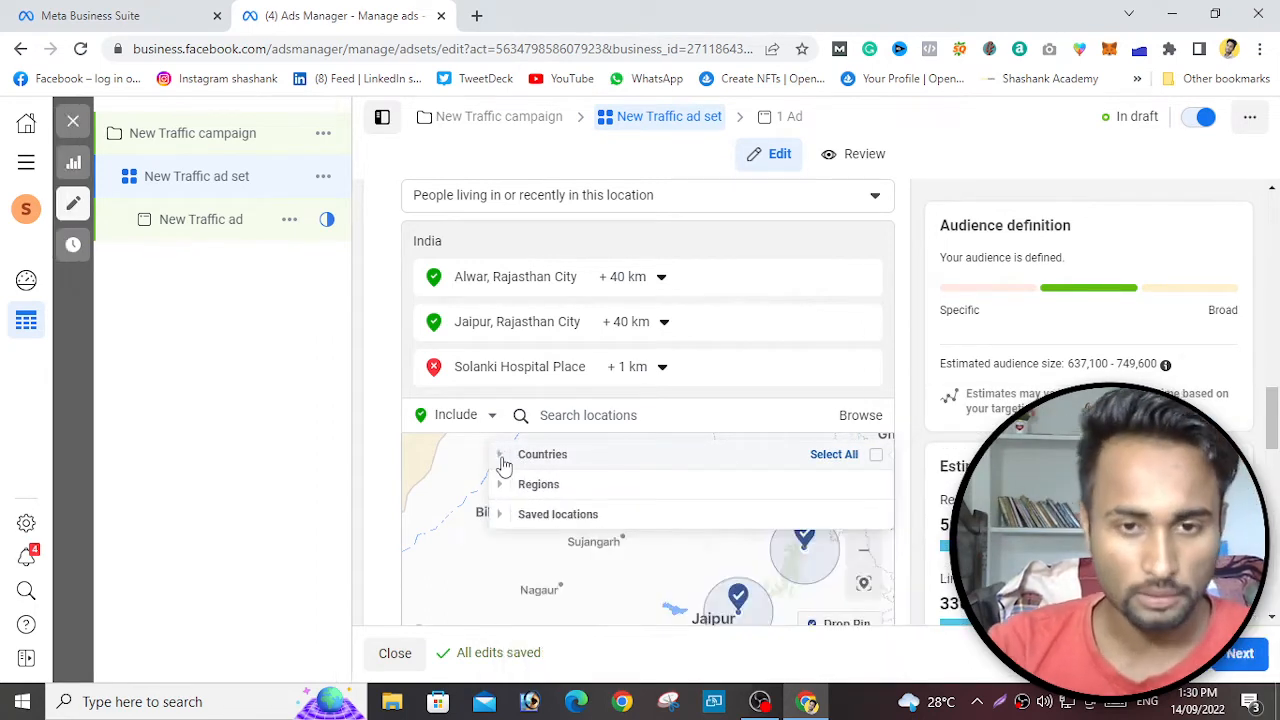
- Examine the Regions category of the location browser, including its free trade areas and app store regions
click(505, 488)
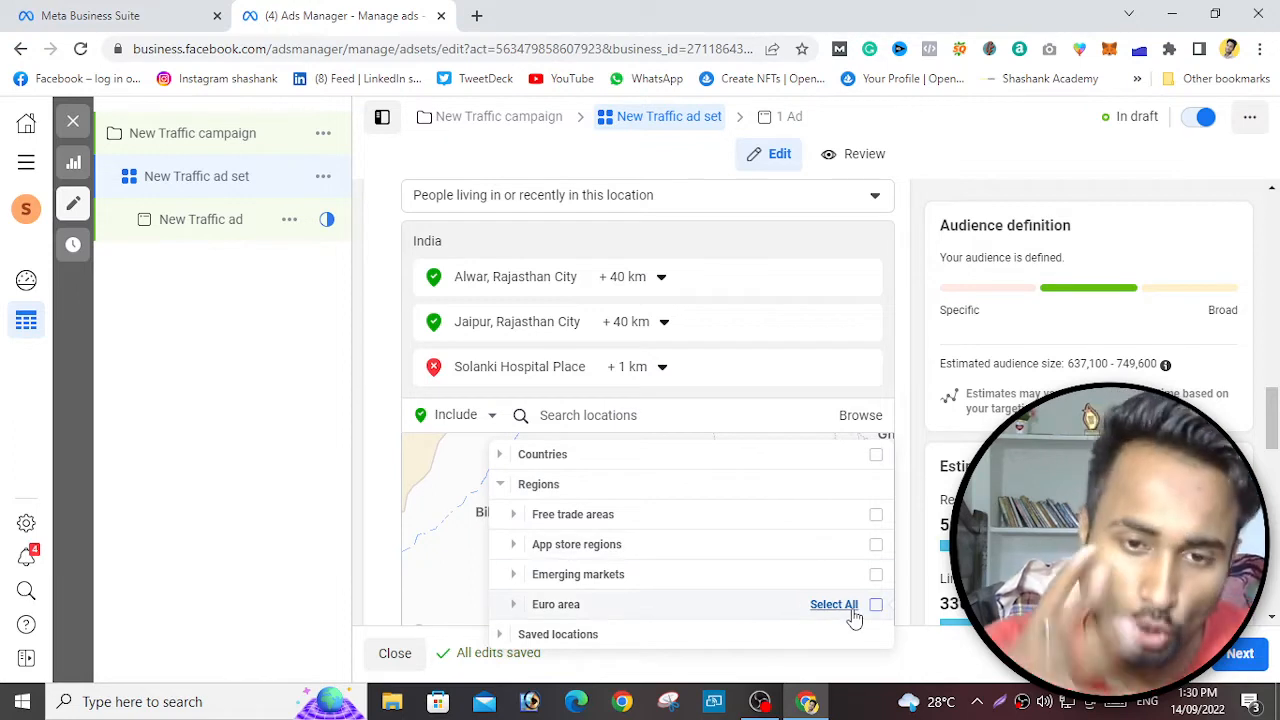
mouse_move(855, 617)
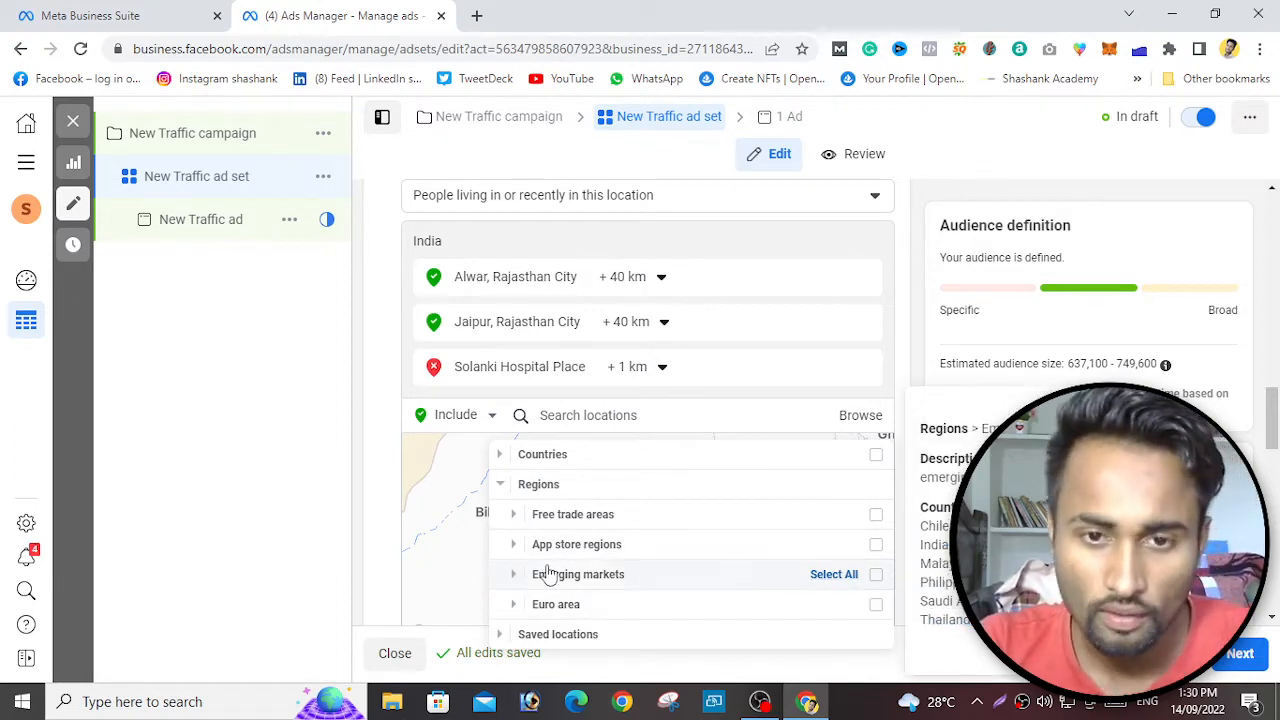
click(513, 518)
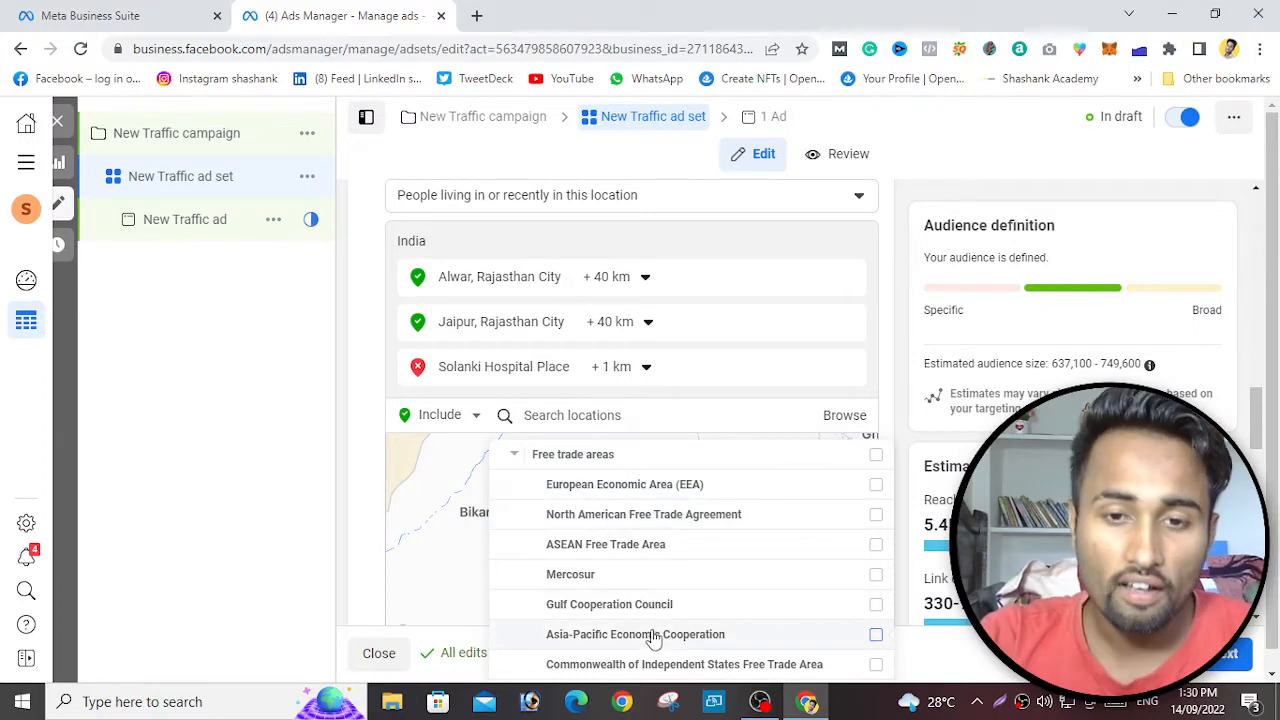
click(516, 457)
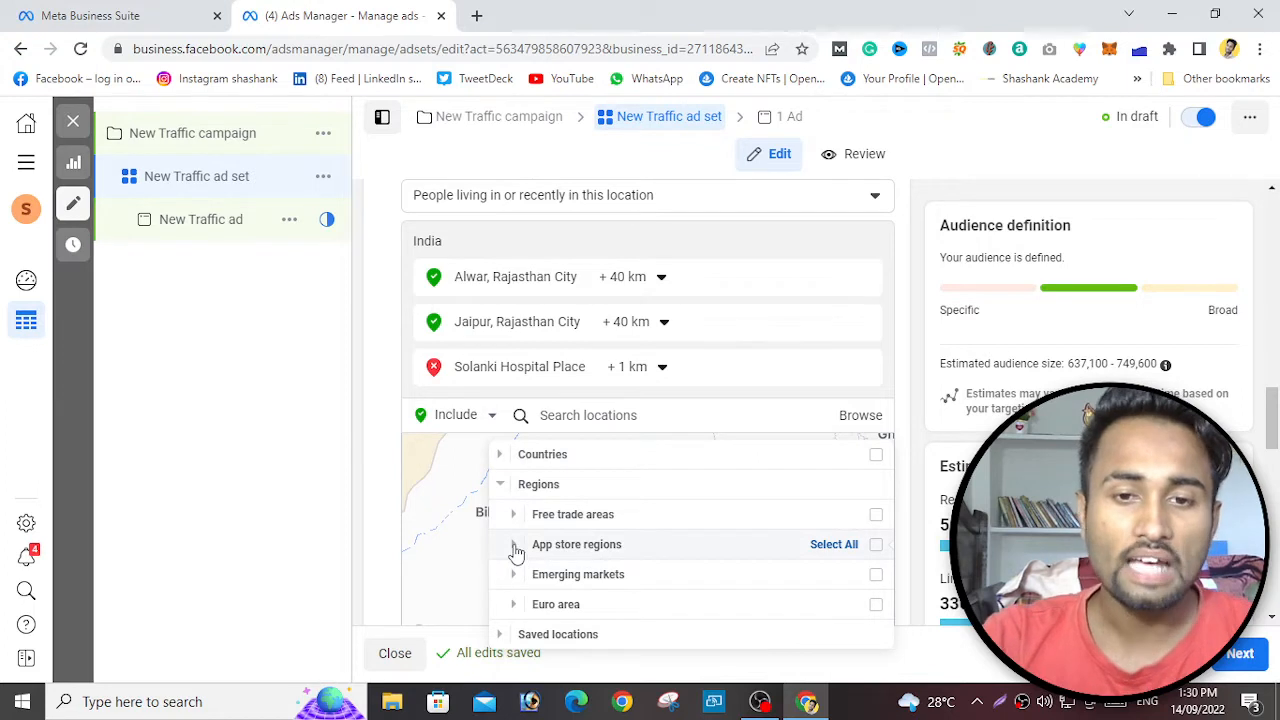
click(514, 546)
mouse_move(516, 553)
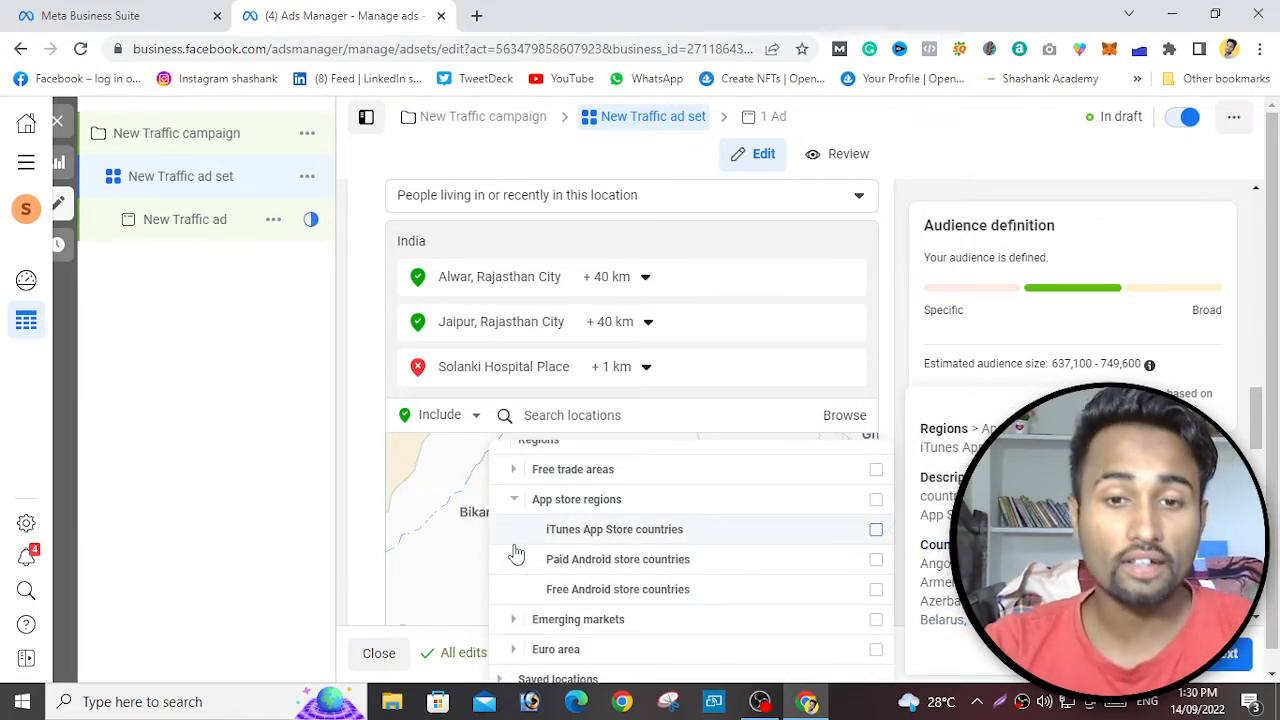
click(509, 507)
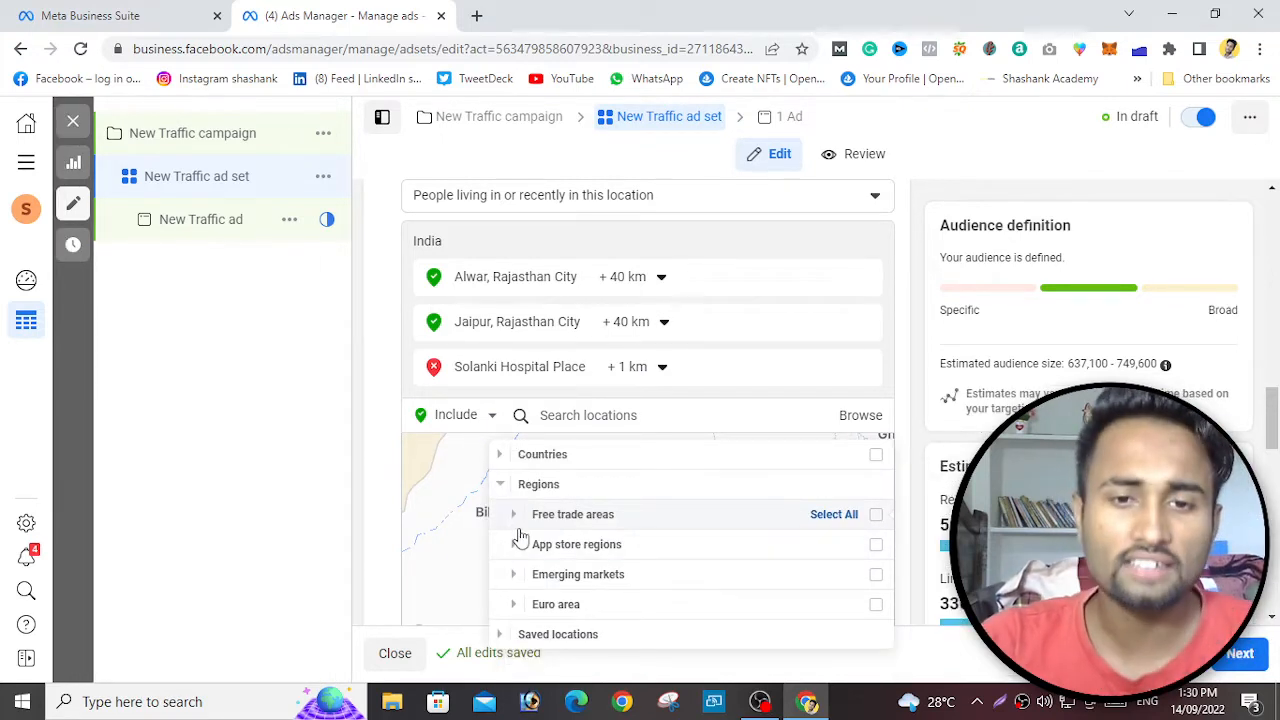
click(512, 514)
mouse_move(521, 507)
click(515, 456)
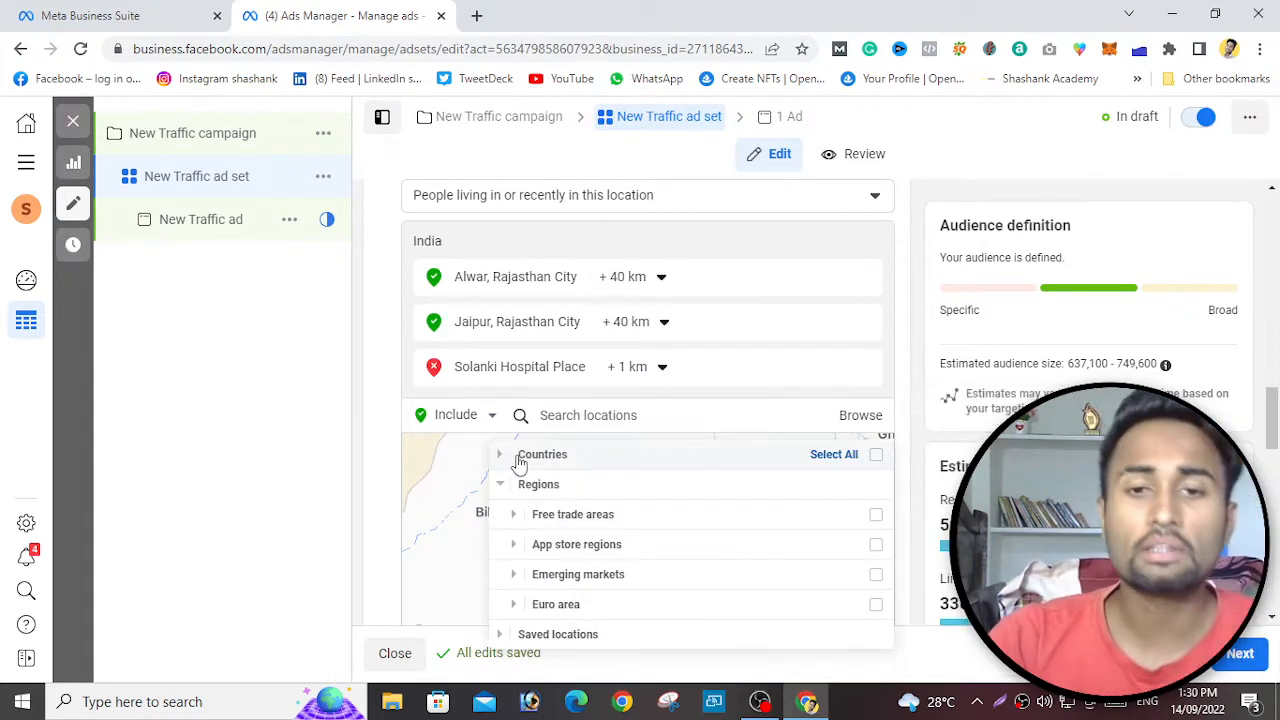
click(505, 487)
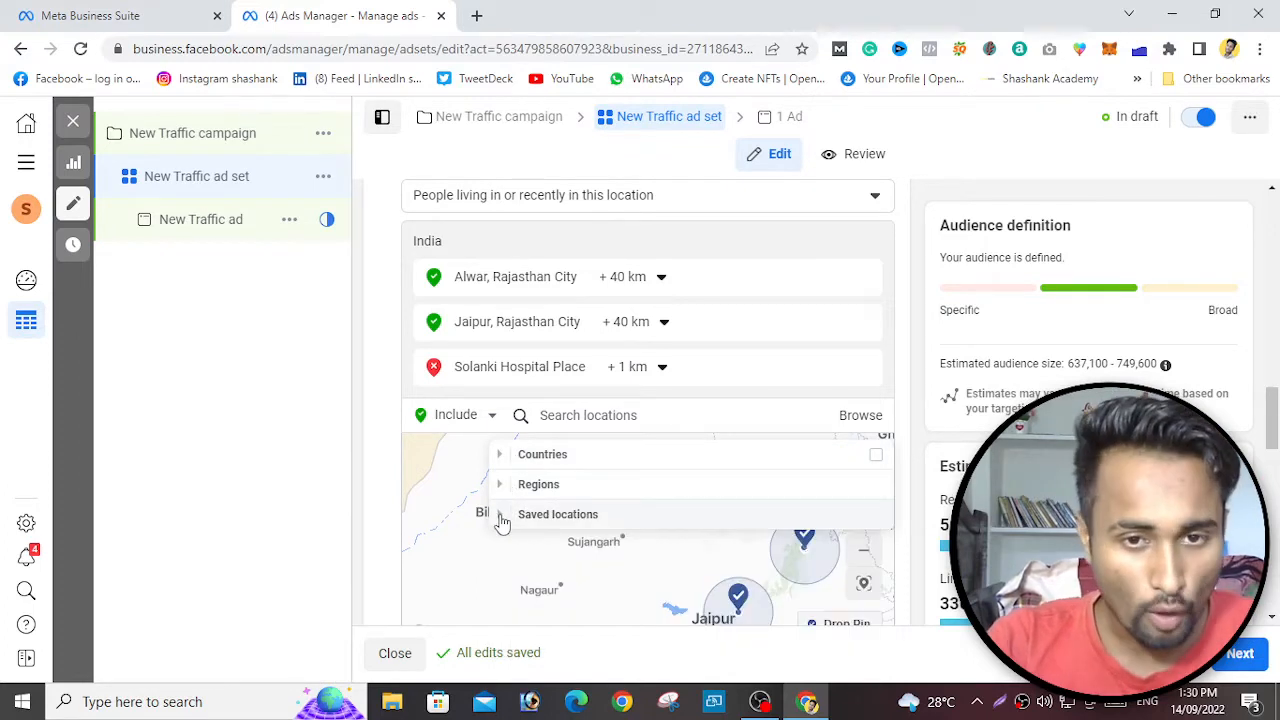
- Check the Saved locations category of the location browser, then close the browser
click(501, 516)
click(501, 518)
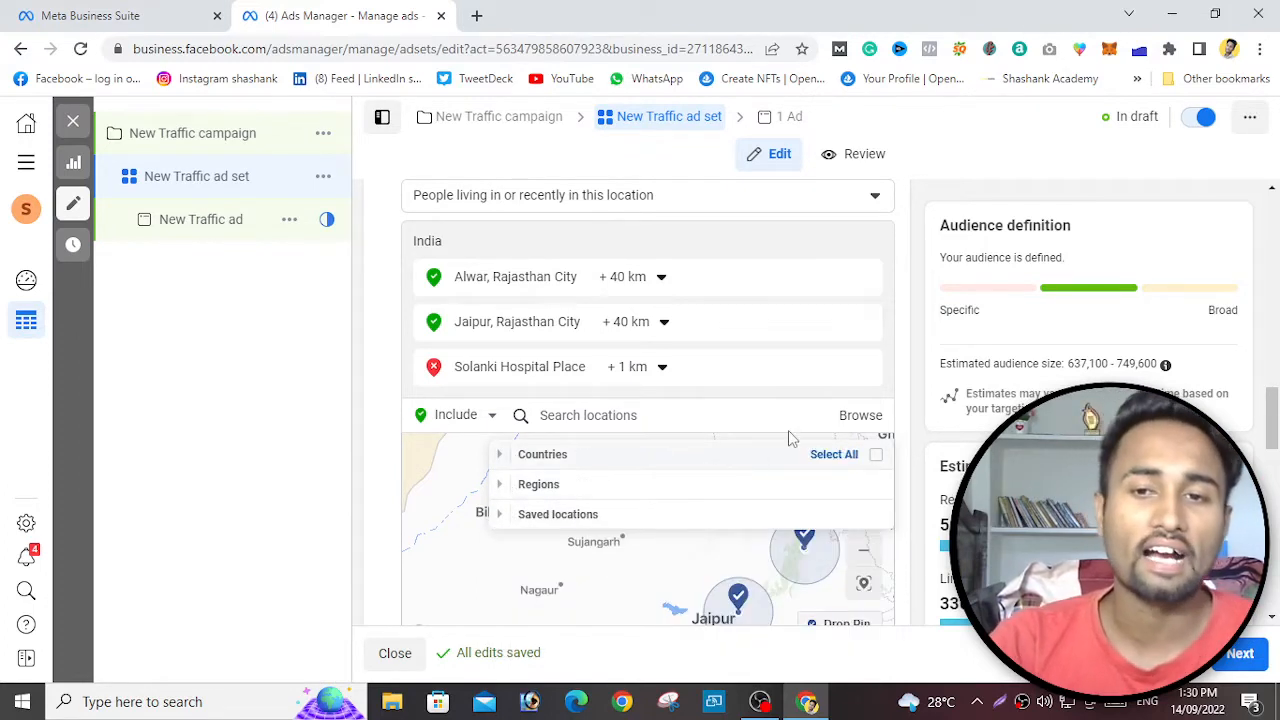
click(857, 424)
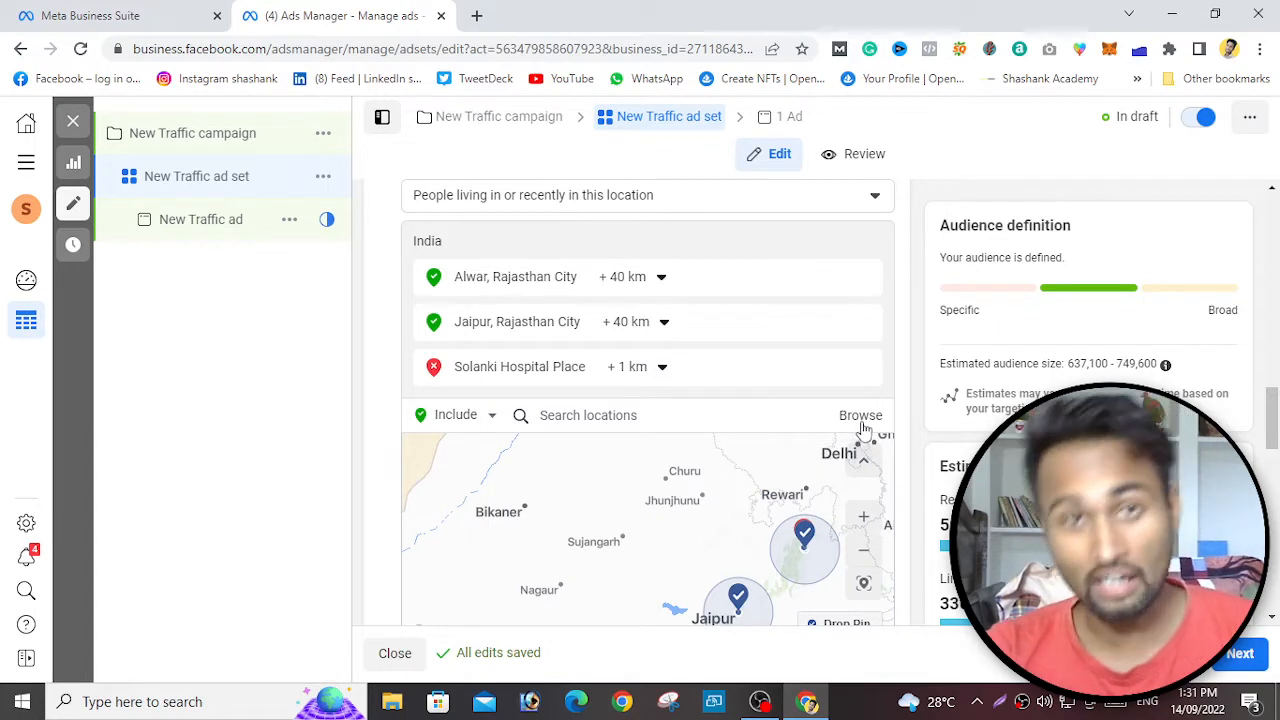
- Open the ad set's gender and detailed targeting settings for editing
drag(1276, 433, 1276, 473)
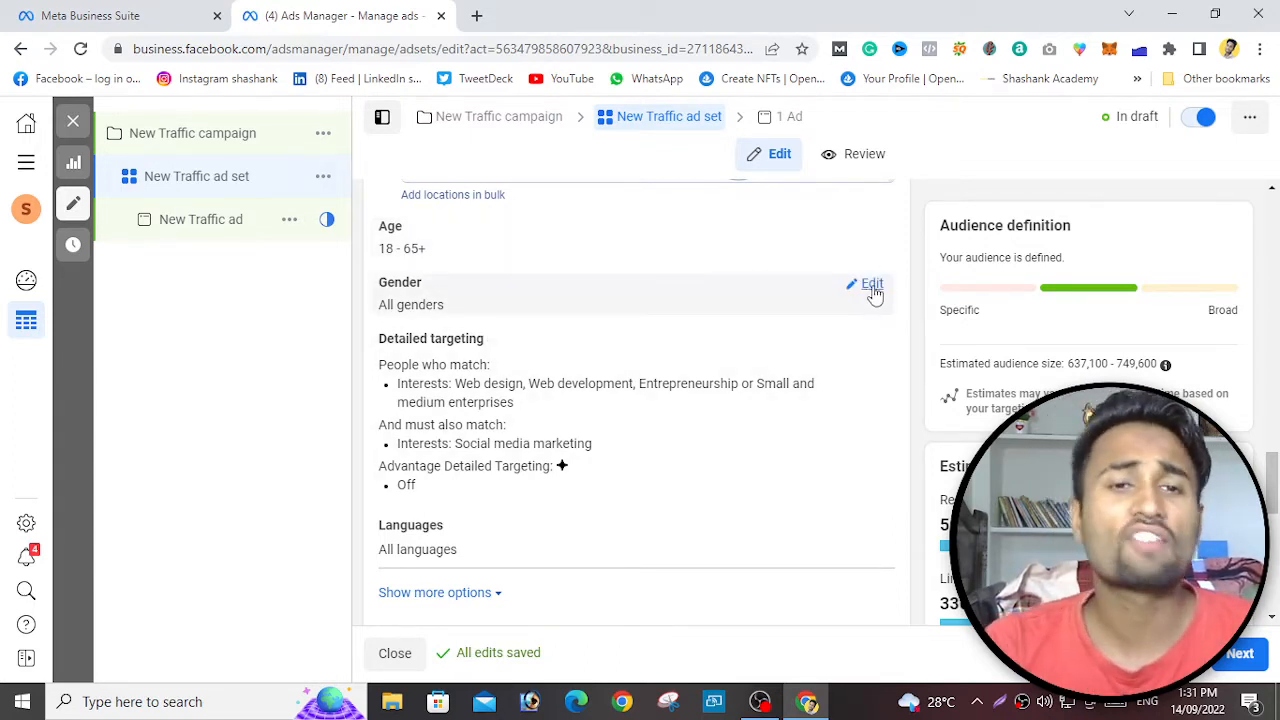
click(870, 284)
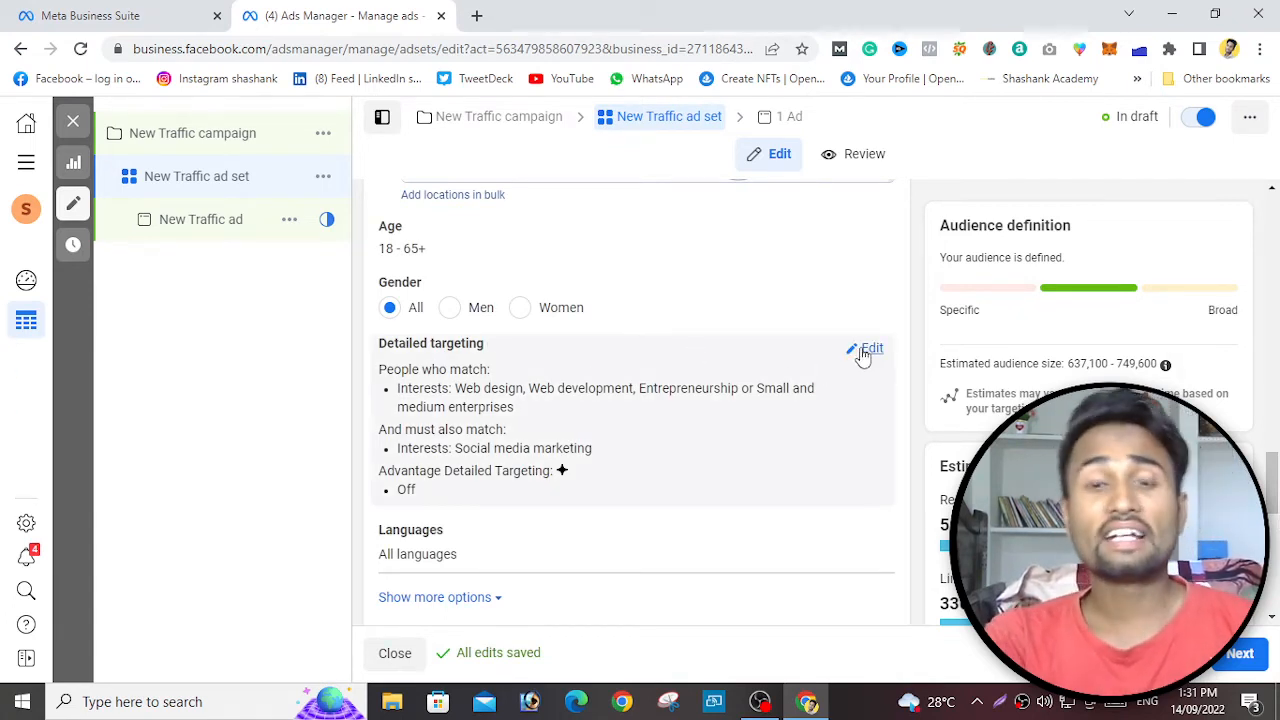
click(866, 350)
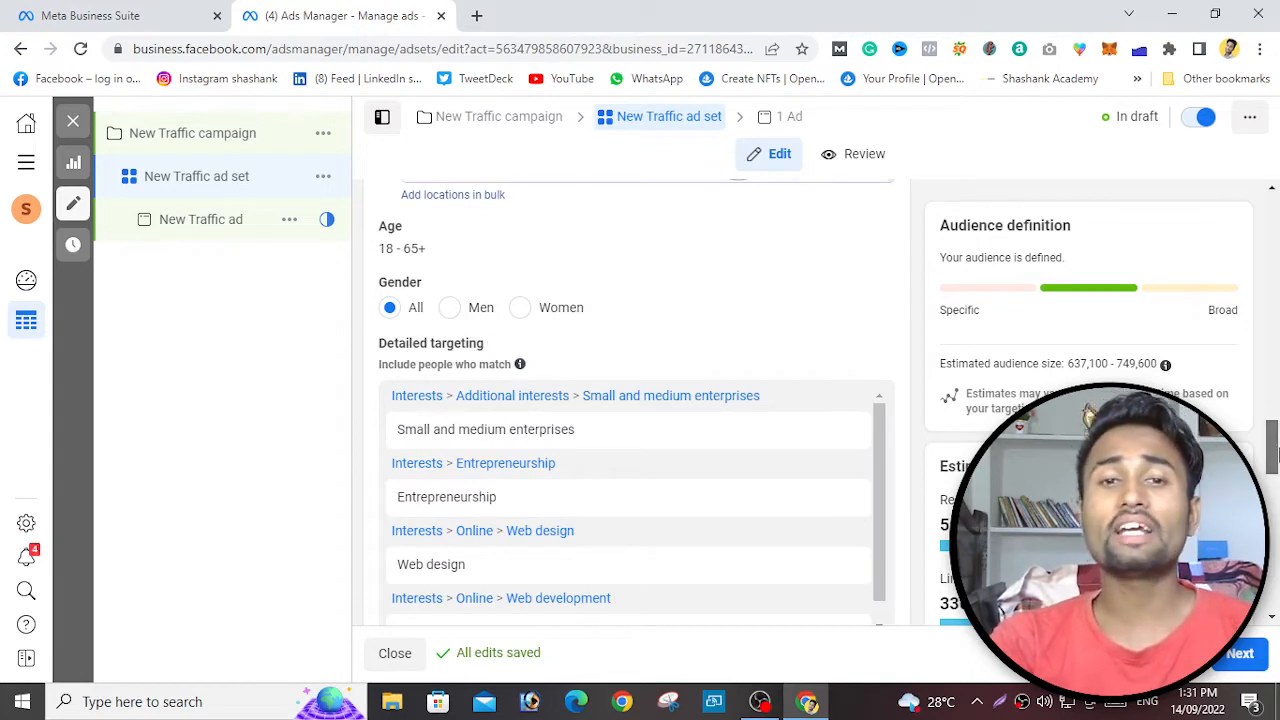
drag(1275, 455, 1275, 480)
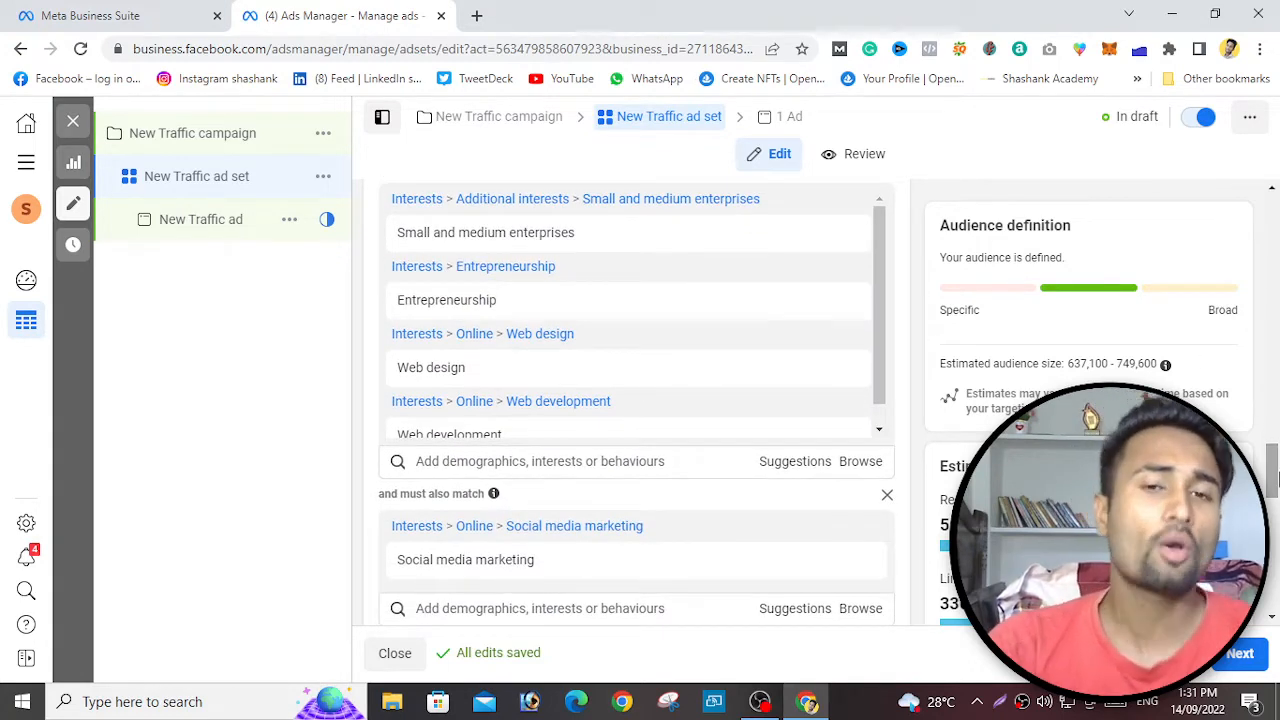
- Browse the detailed targeting categories for included people and examine the Education group under Demographics
click(862, 462)
drag(1277, 478, 1277, 493)
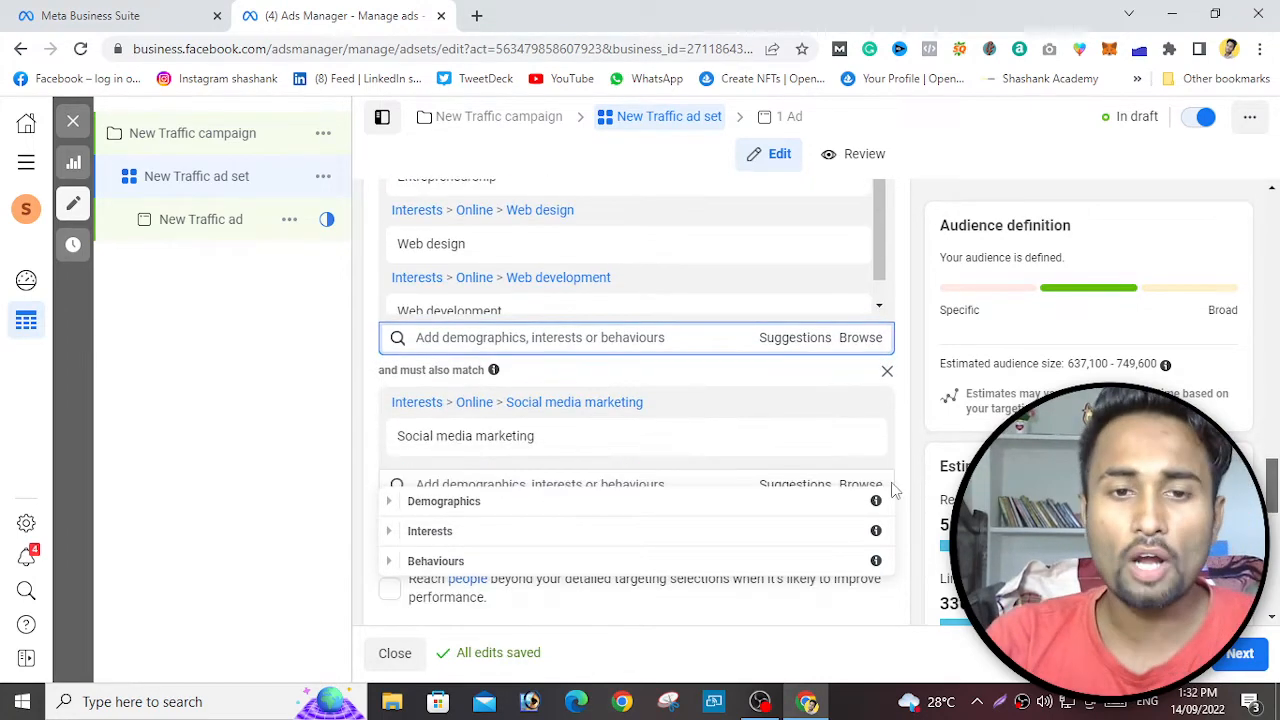
click(894, 489)
click(863, 340)
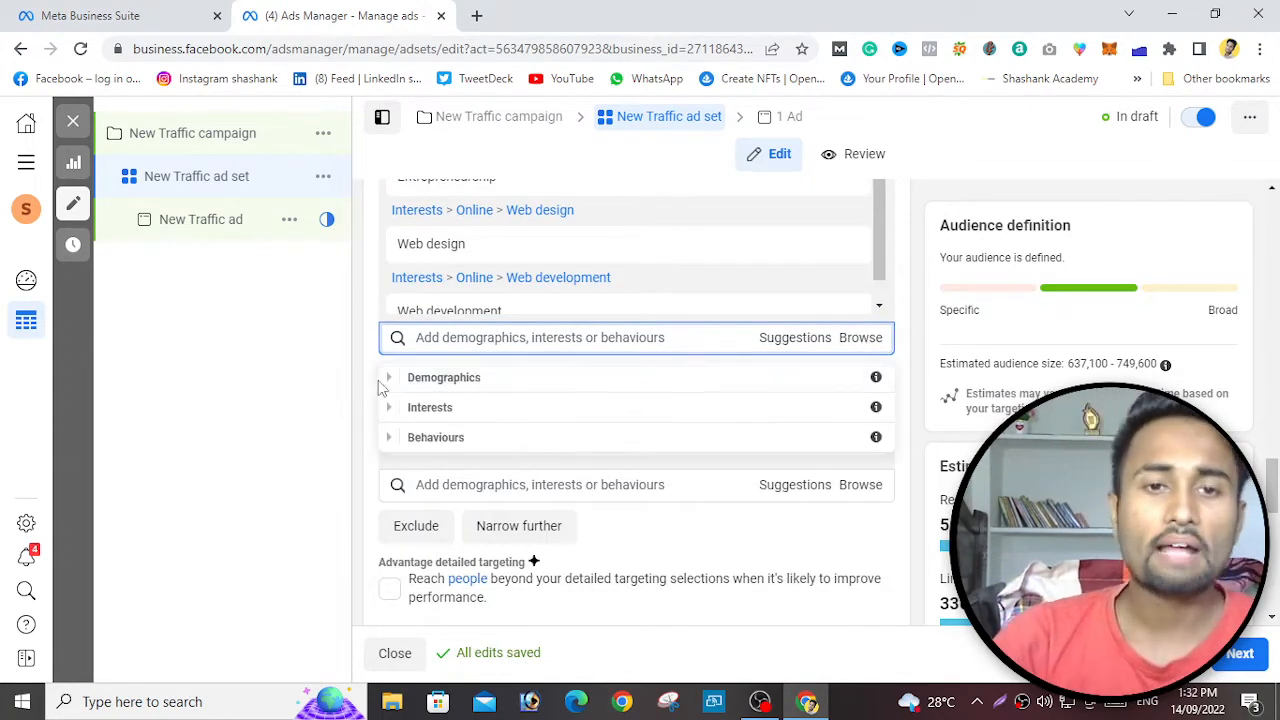
click(391, 386)
click(862, 340)
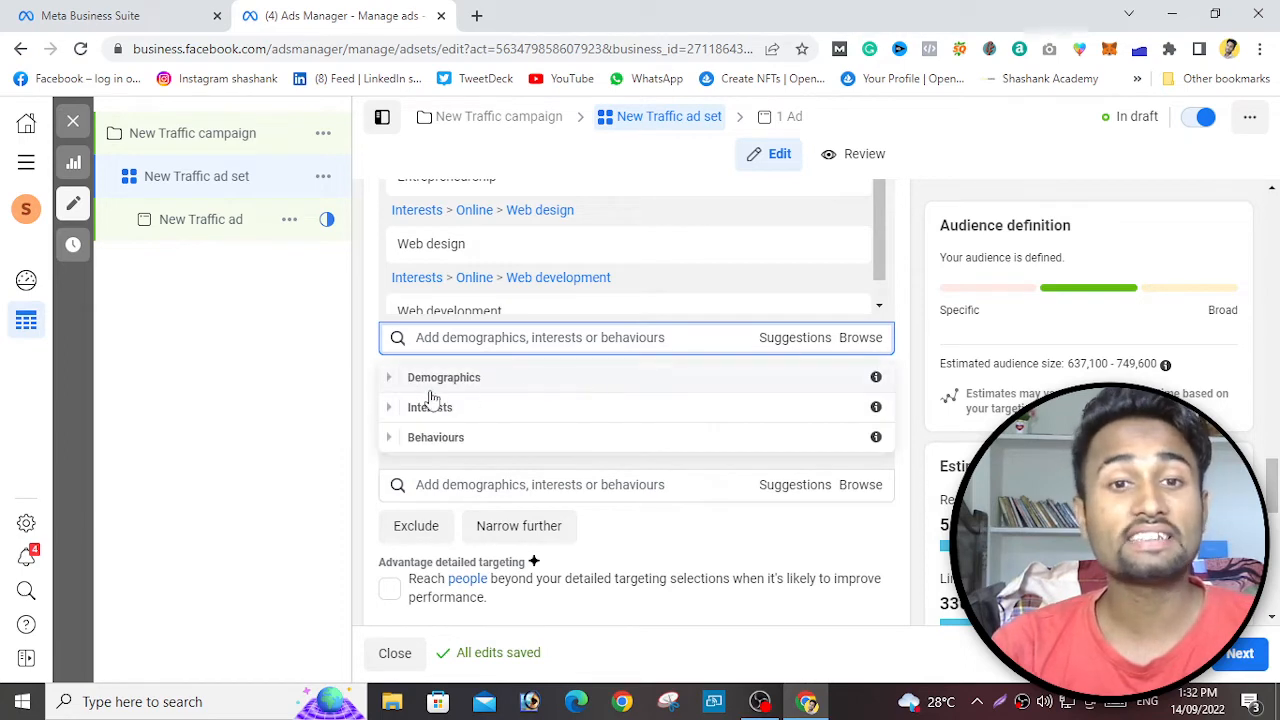
click(391, 380)
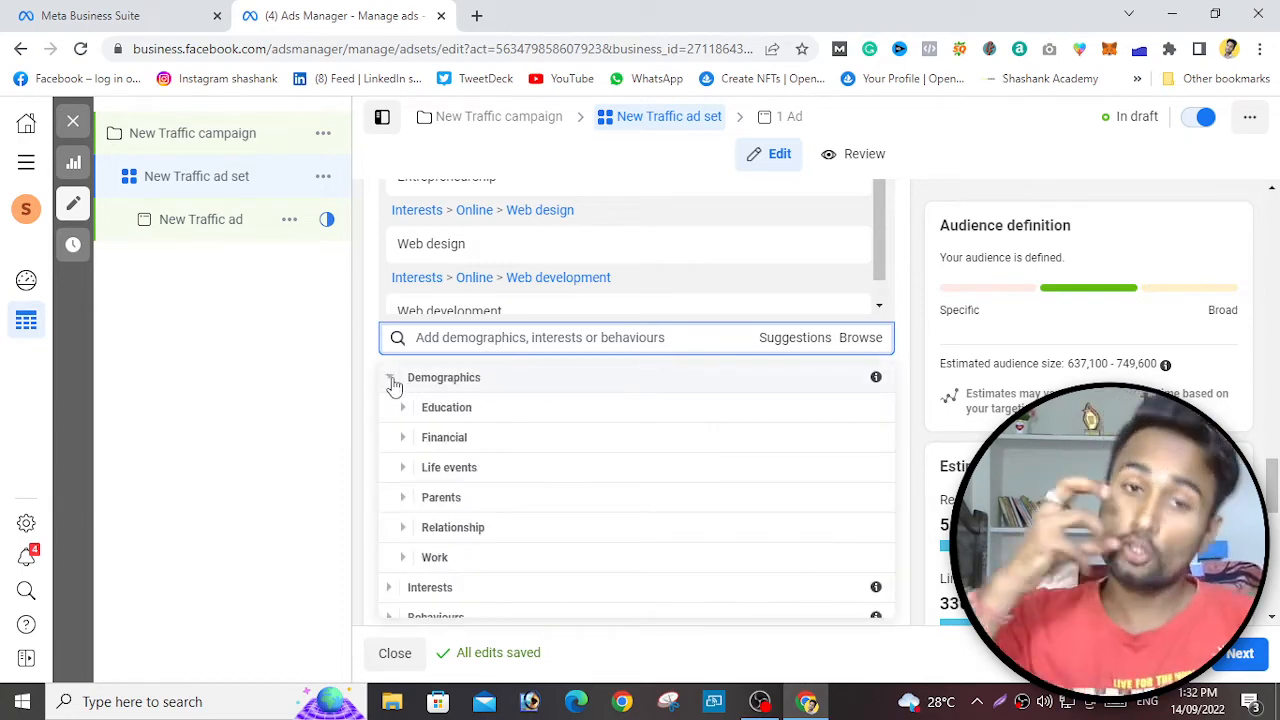
click(405, 407)
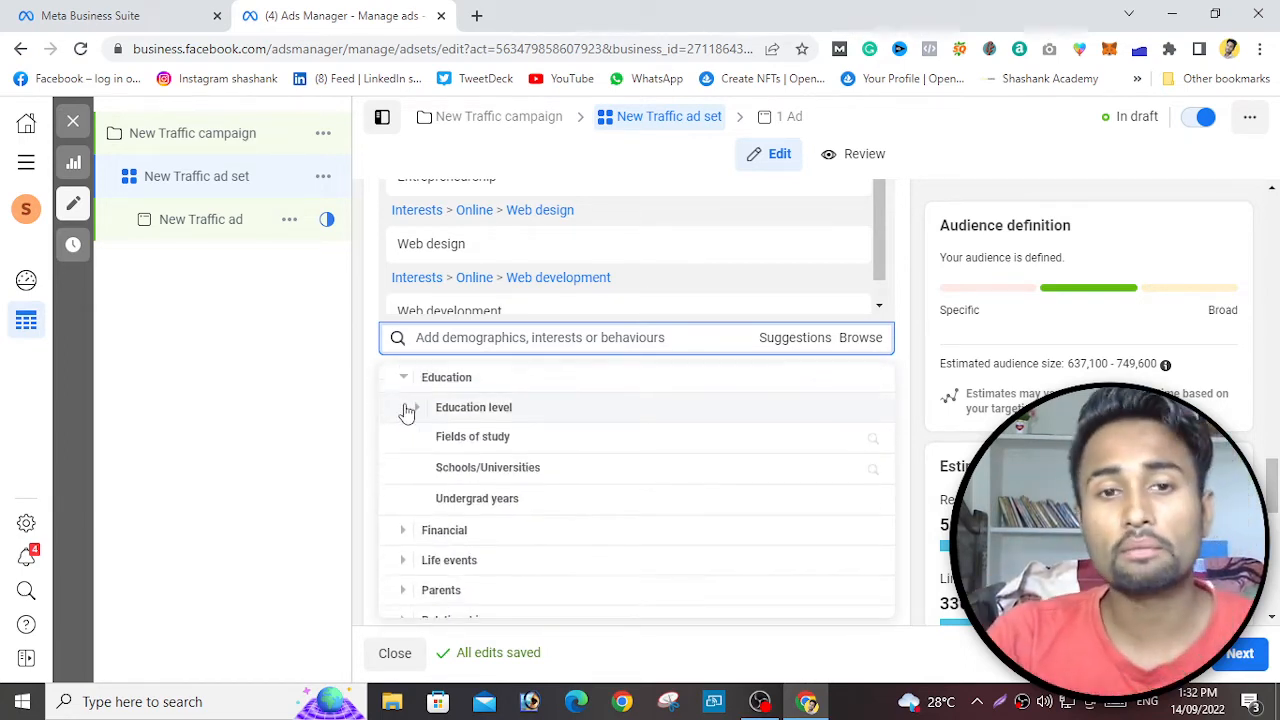
click(403, 377)
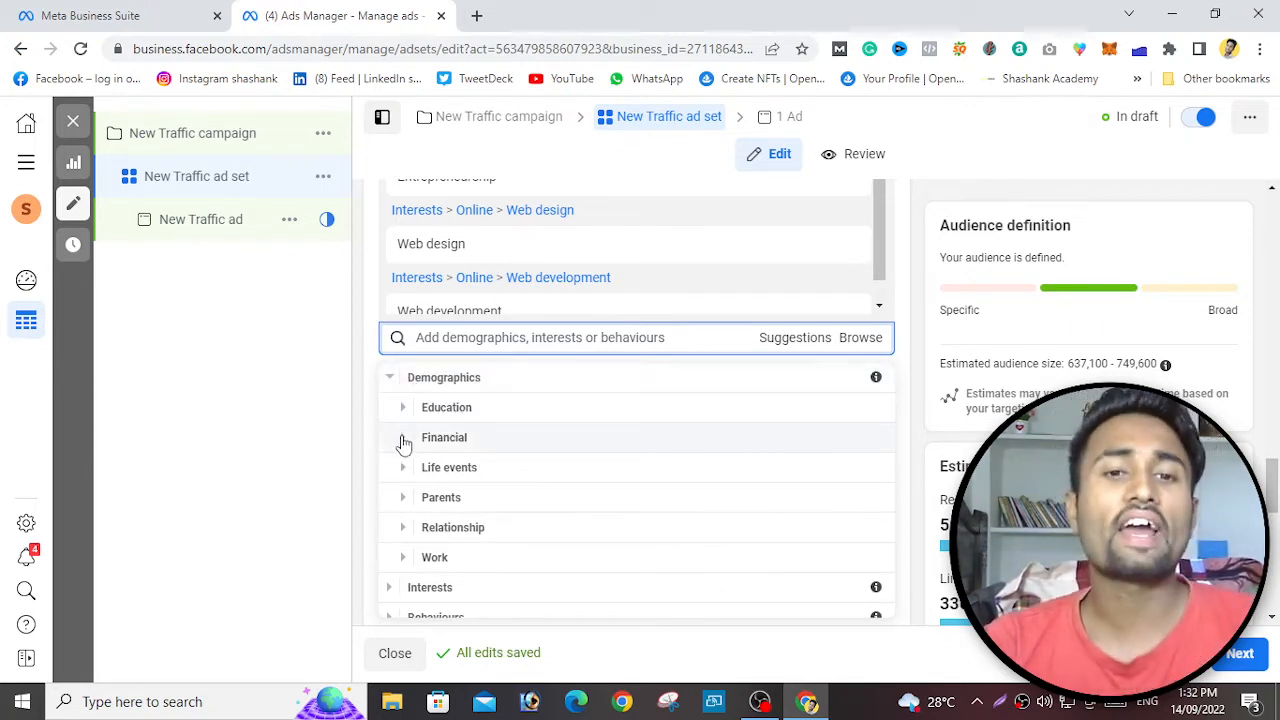
- Examine the Financial and Life events groups of the Demographics targeting category
click(404, 437)
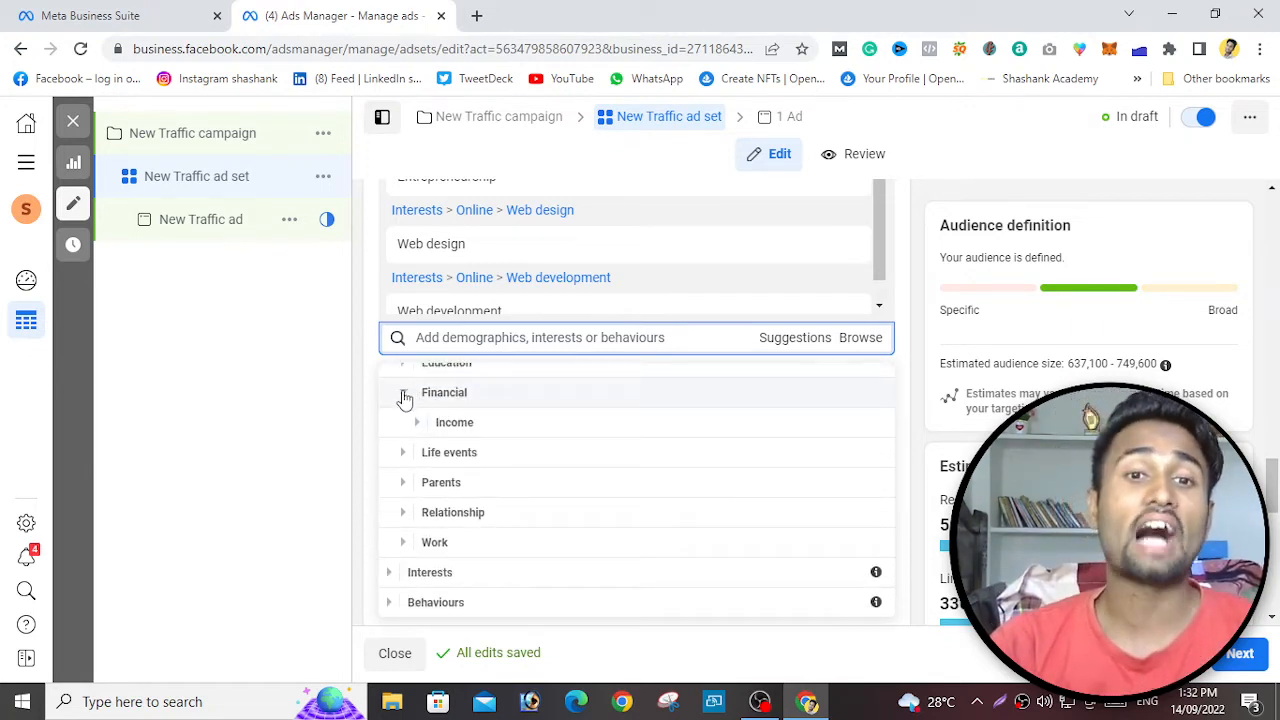
click(405, 393)
click(398, 476)
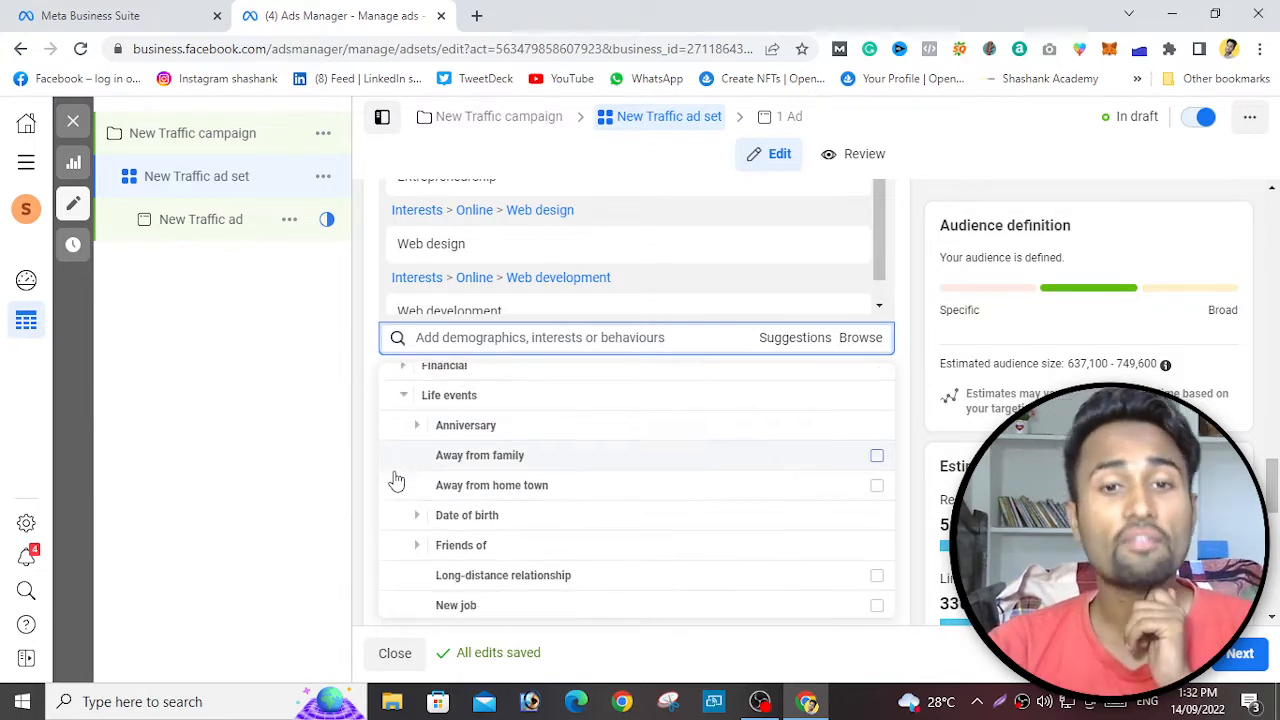
click(405, 380)
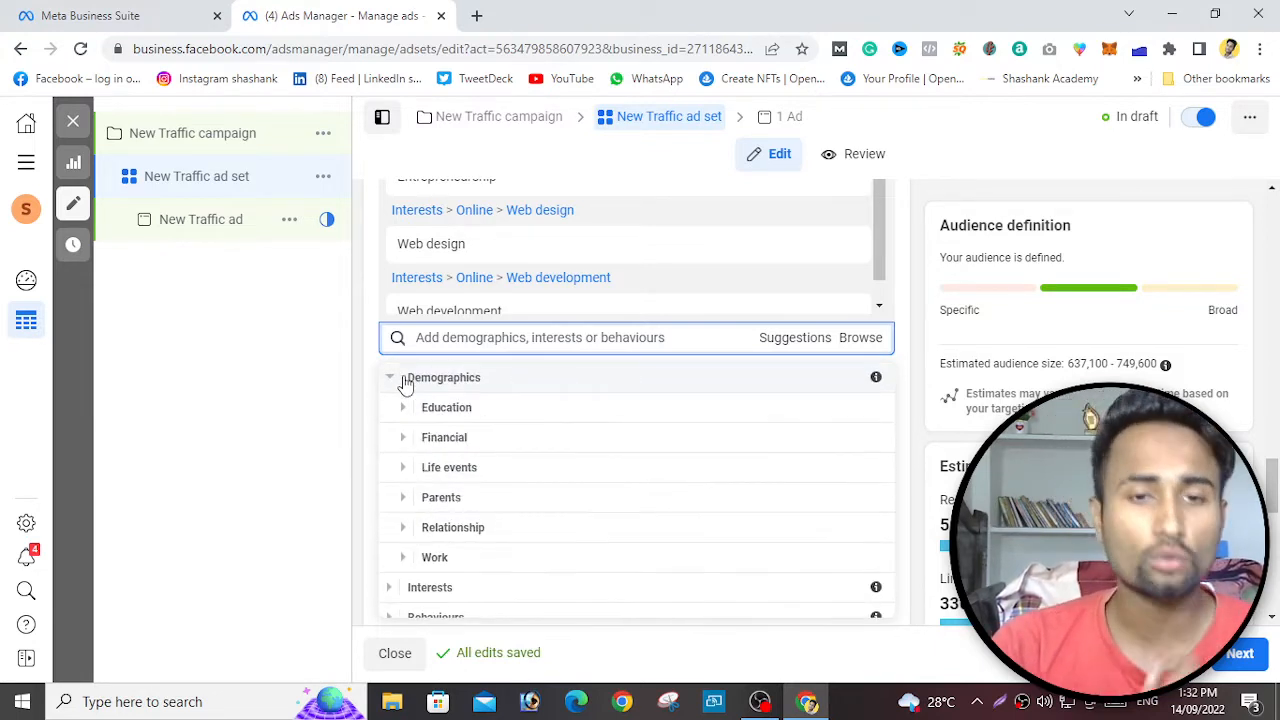
- Examine the All parents options in the Parents demographics group, then collapse the Demographics category
click(405, 498)
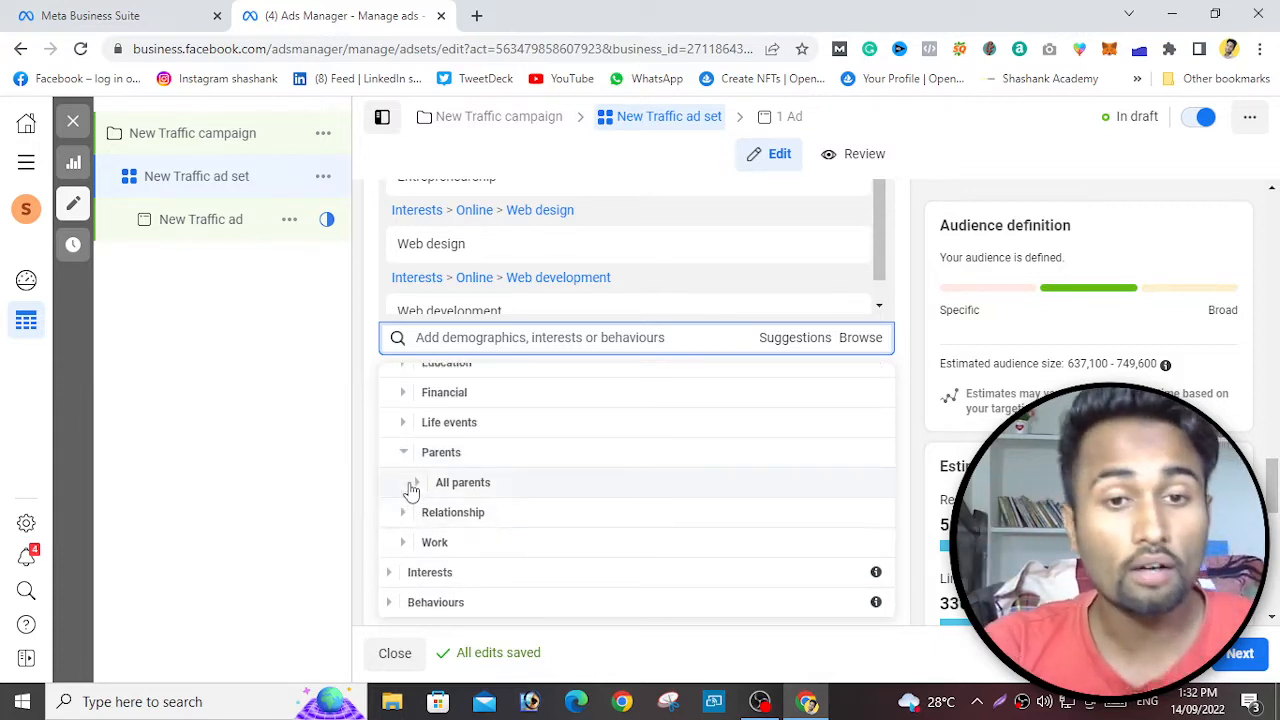
click(410, 488)
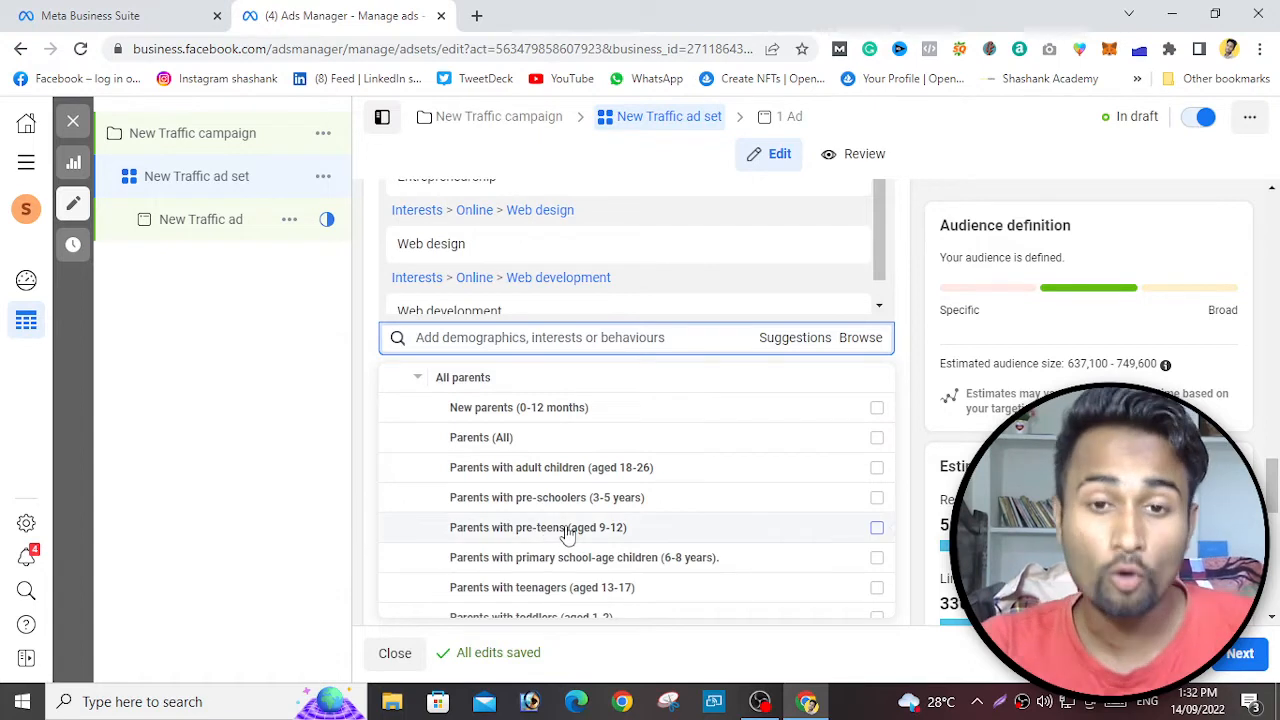
click(416, 378)
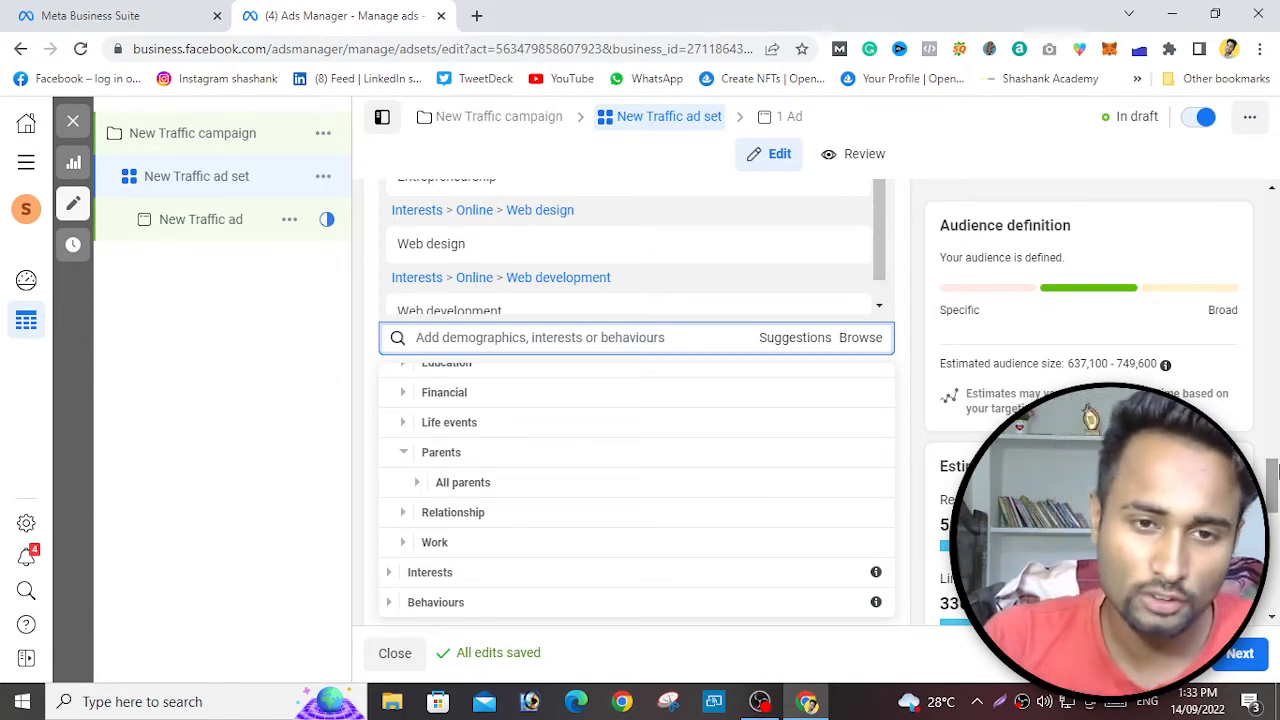
click(402, 455)
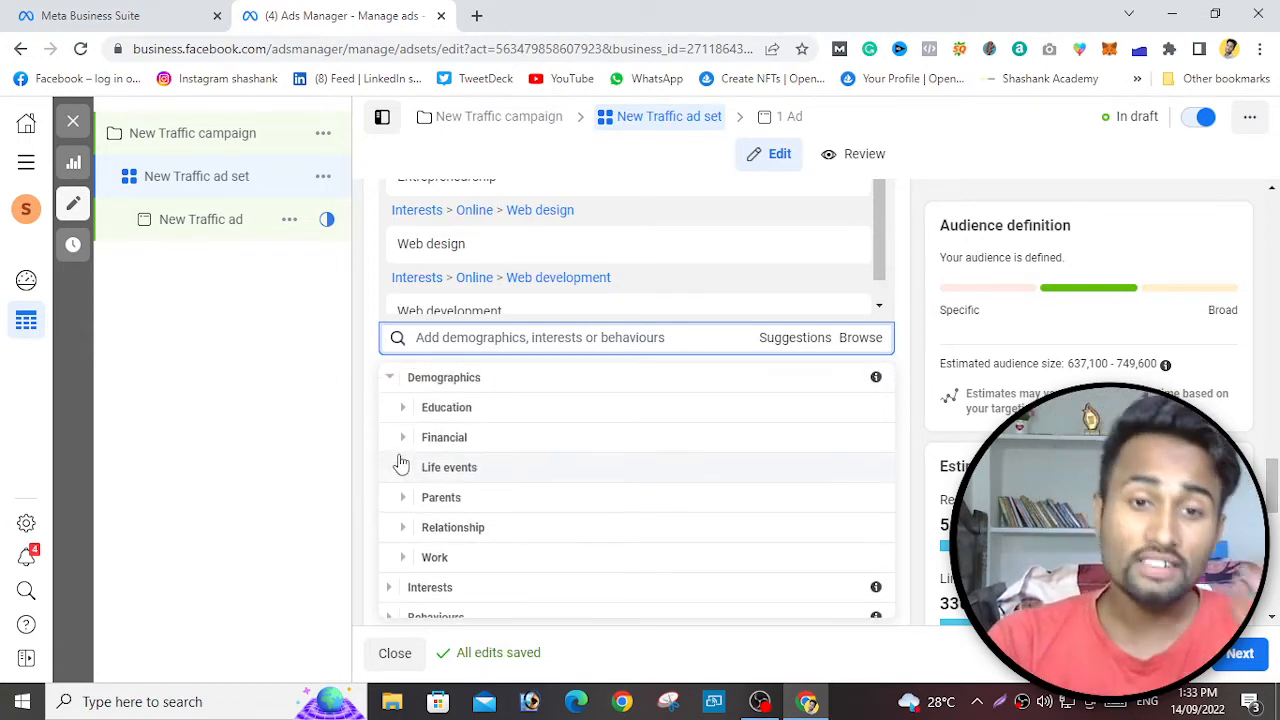
click(390, 380)
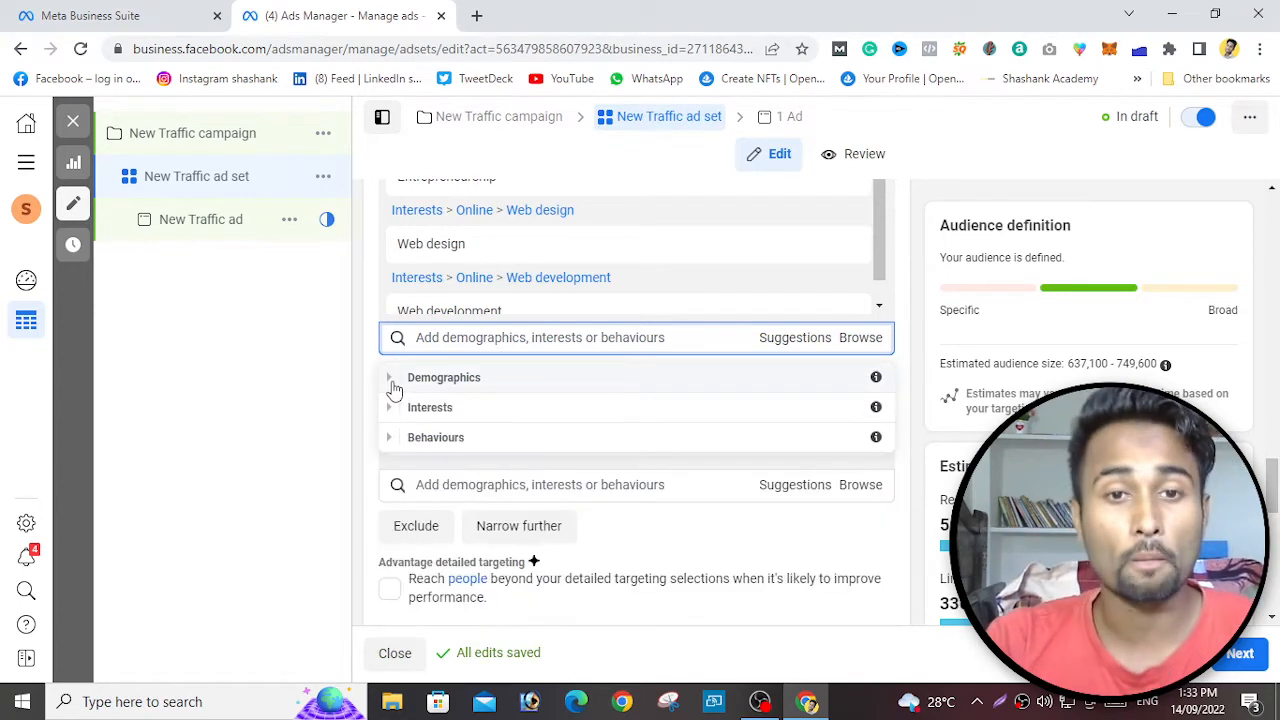
- Look through the groups of the Interests targeting category and the suggested targeting options
click(390, 408)
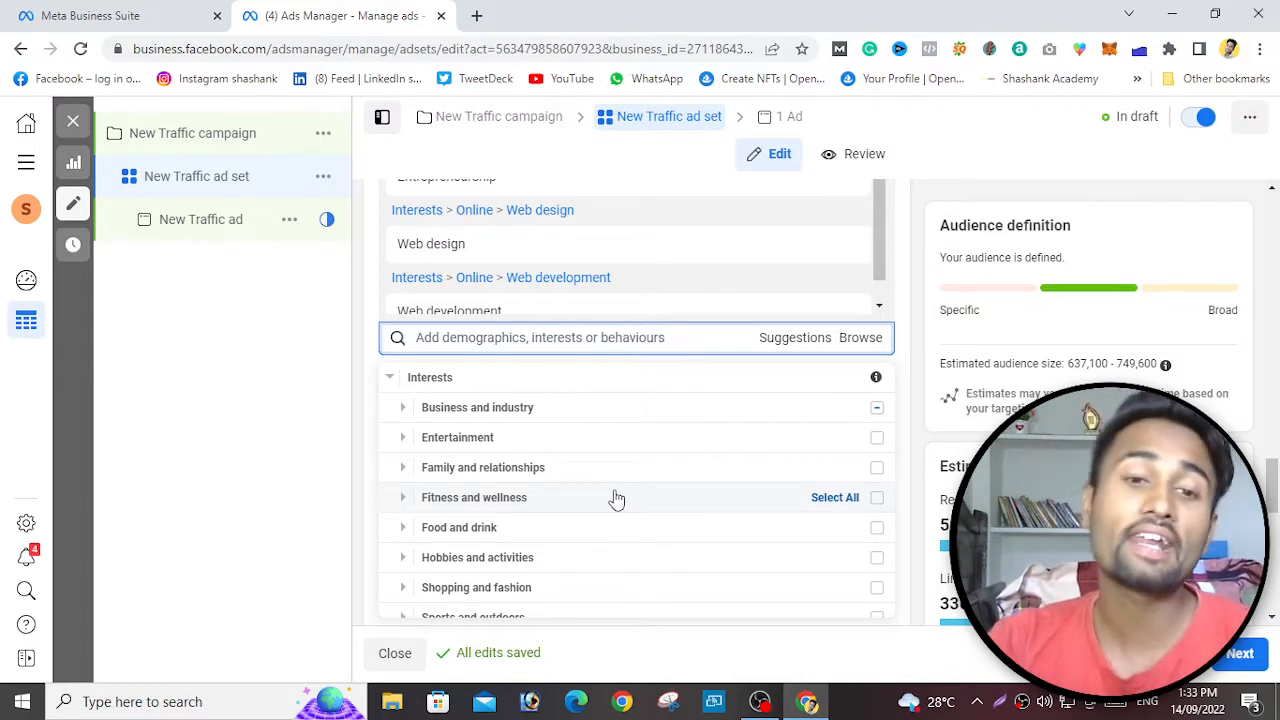
scroll(614, 498, down, 2)
scroll(570, 496, up, 2)
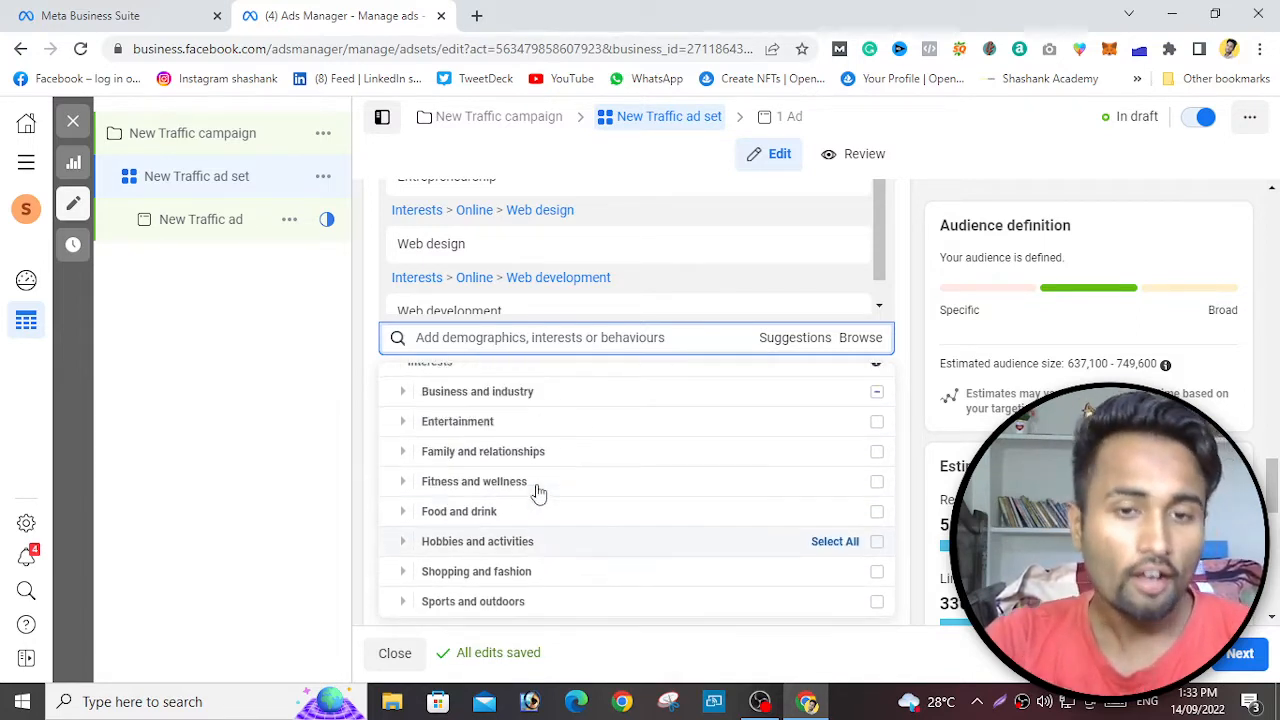
scroll(538, 492, up, 1)
click(382, 420)
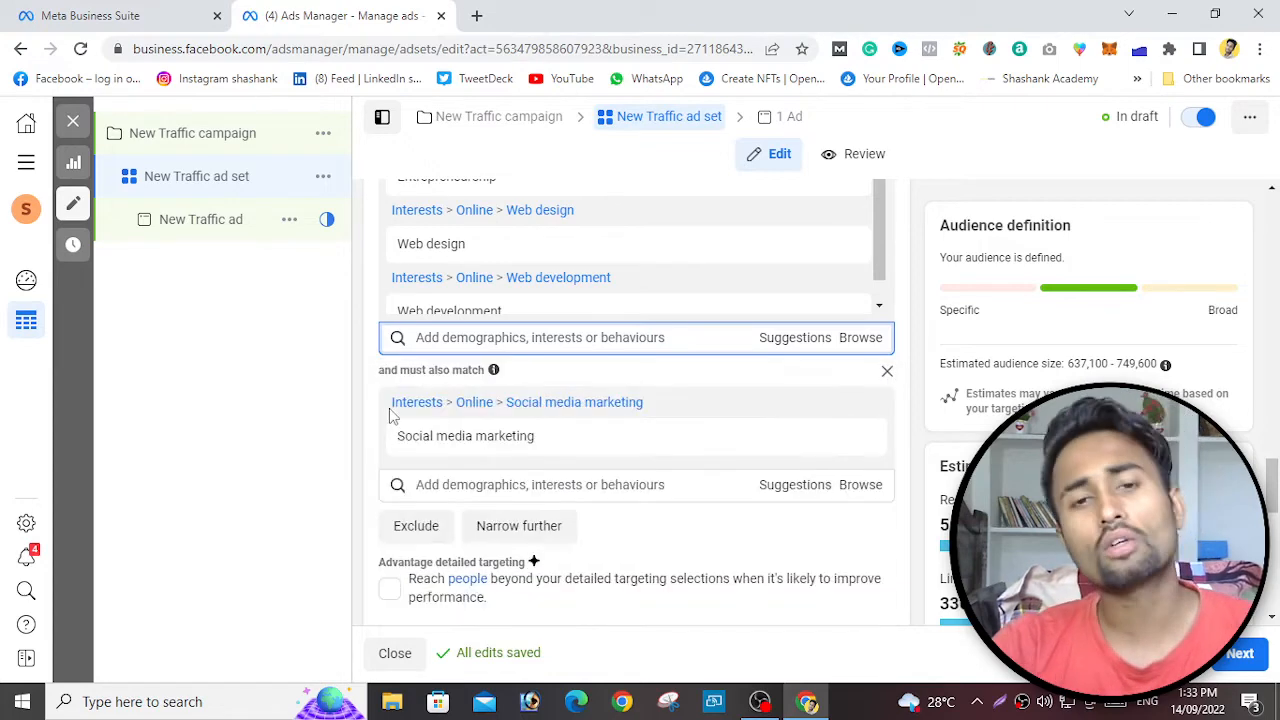
click(800, 338)
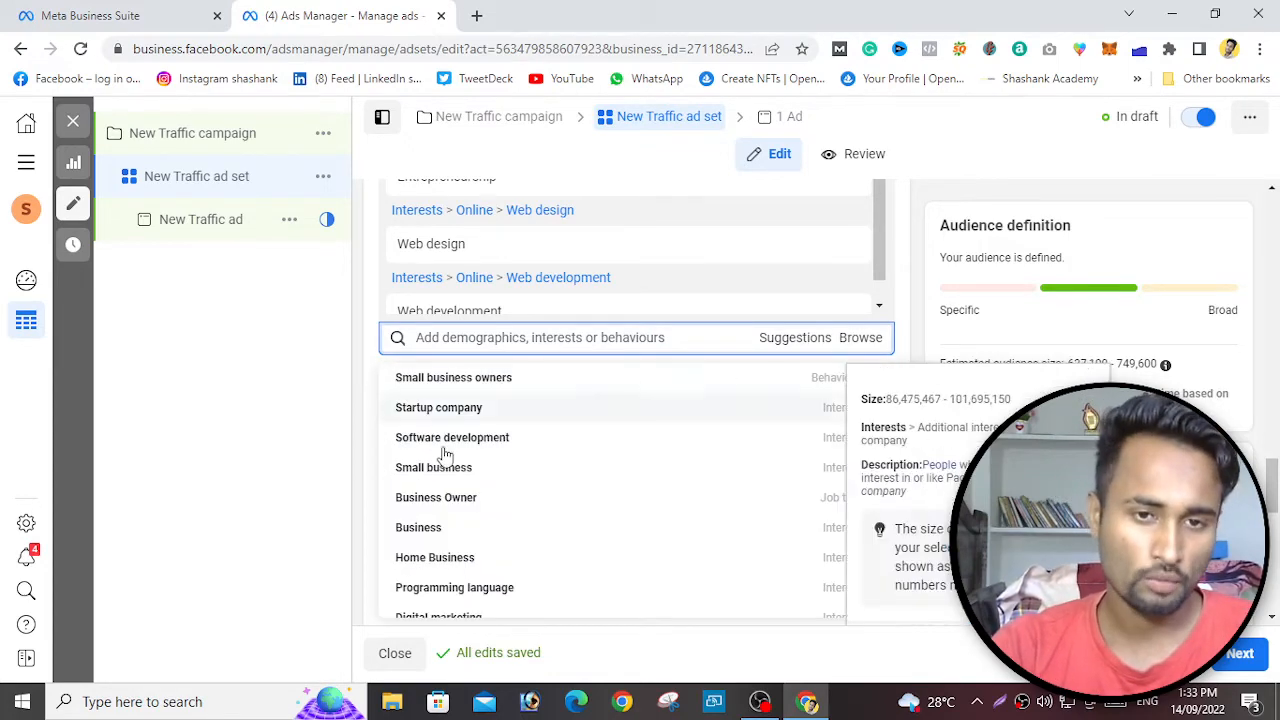
- Browse the Behaviours targeting category and examine its More categories group
click(853, 337)
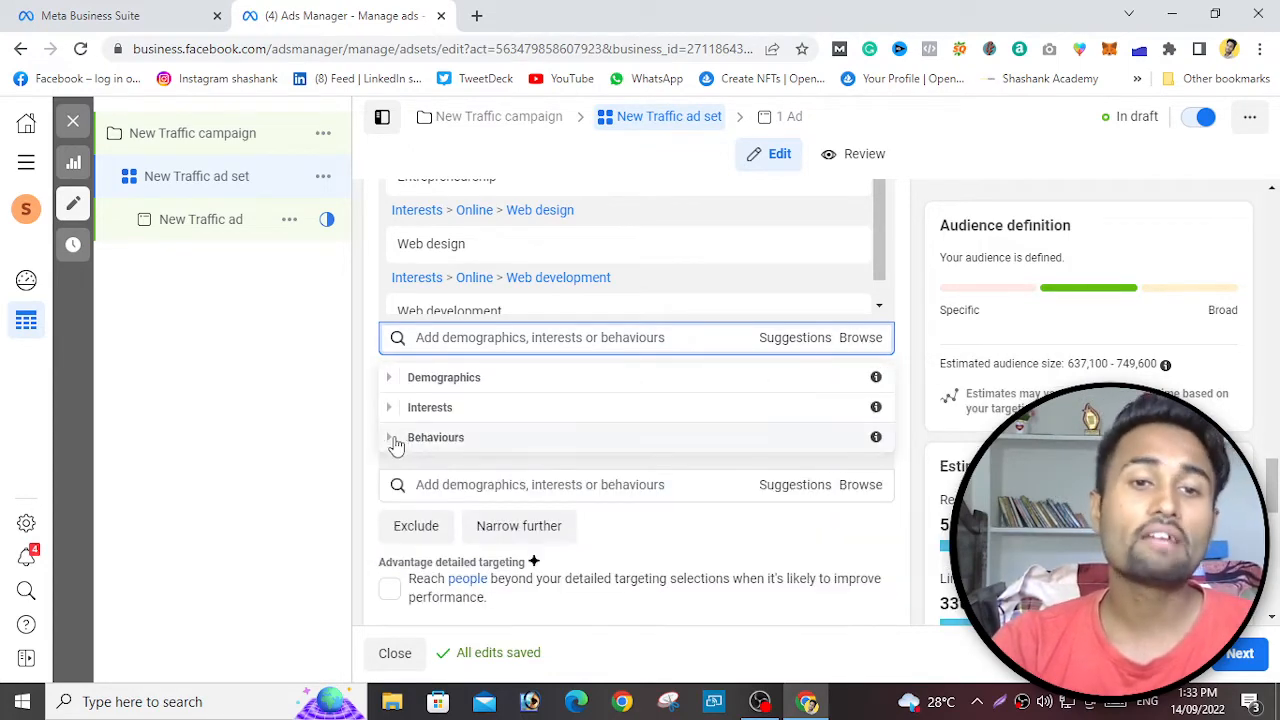
click(393, 440)
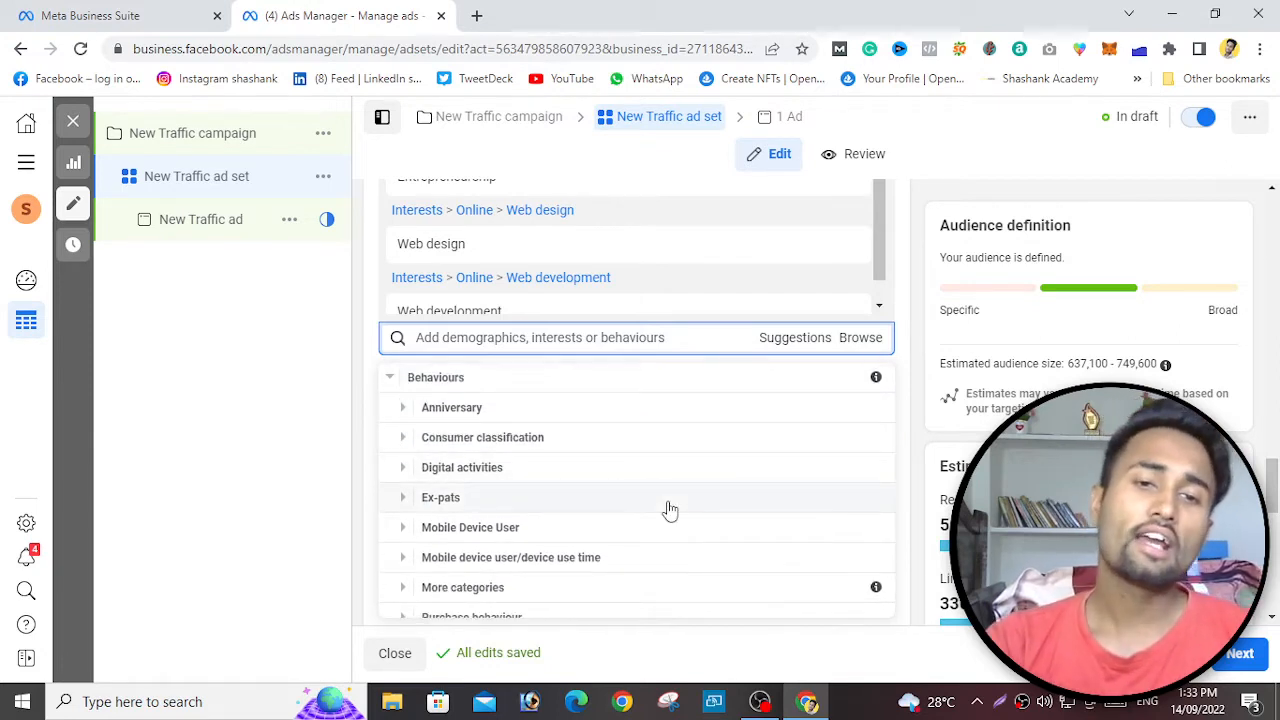
scroll(670, 510, down, 1)
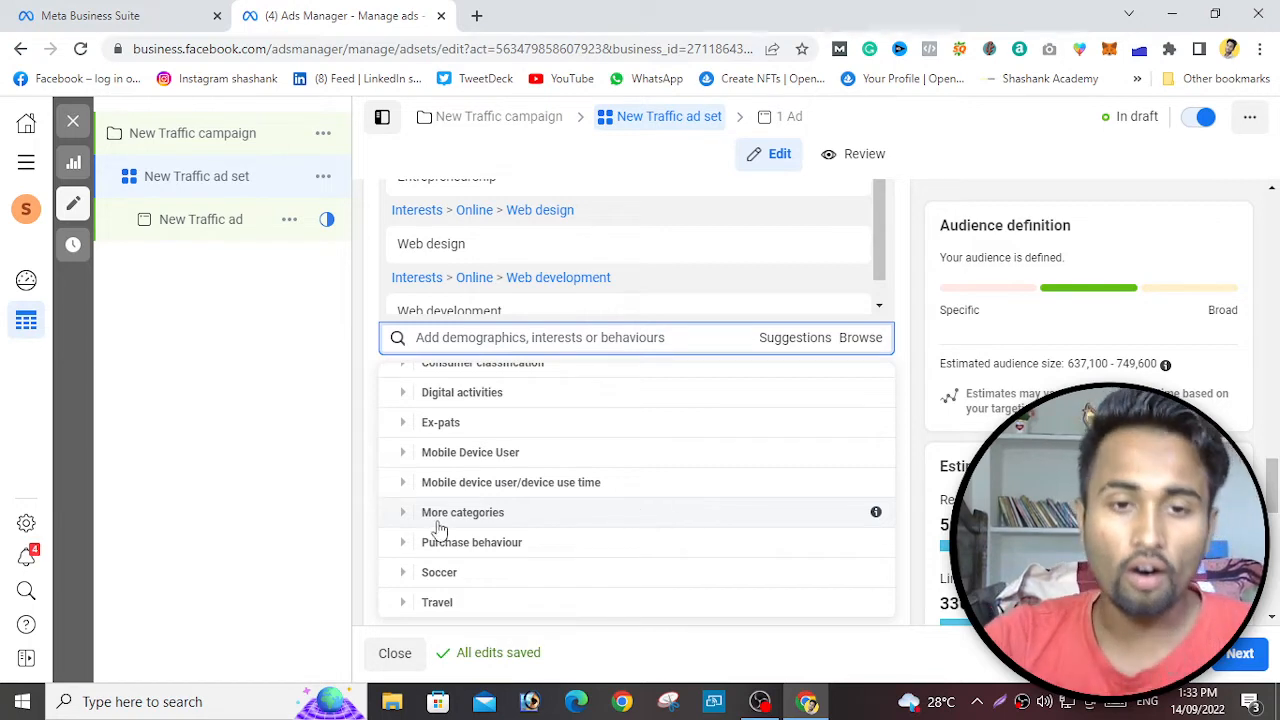
click(404, 518)
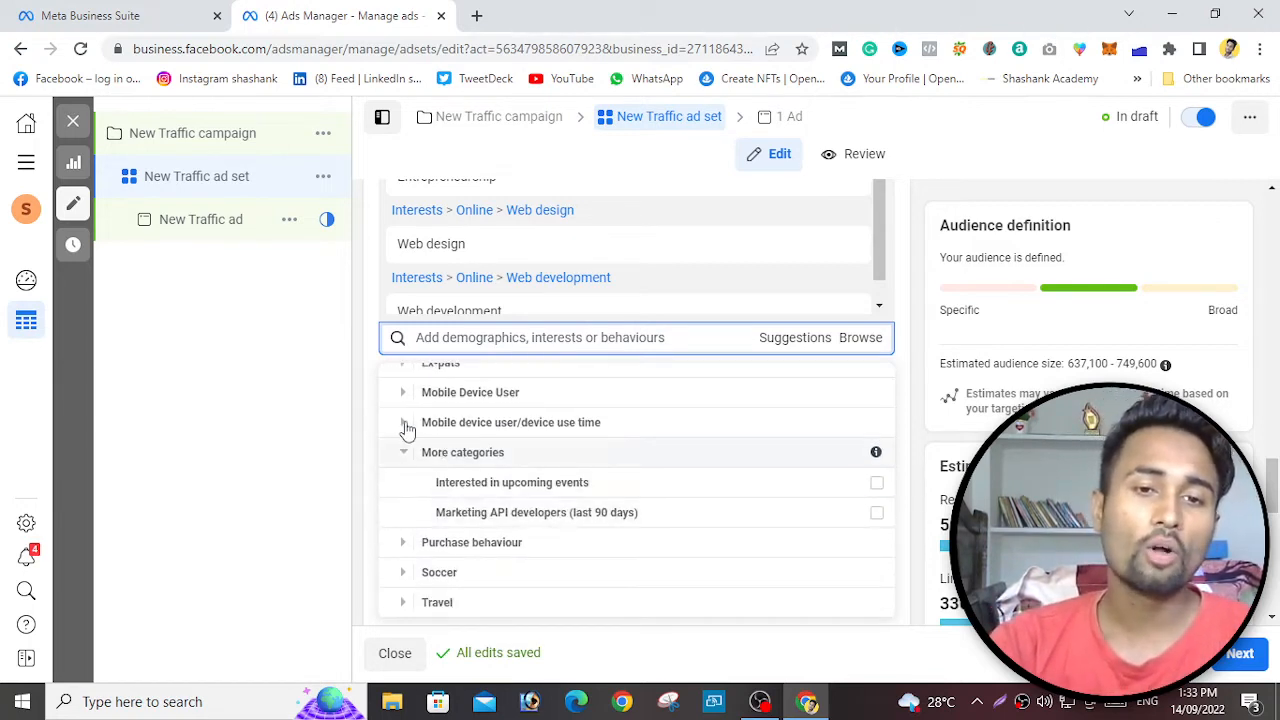
click(398, 452)
scroll(415, 510, up, 1)
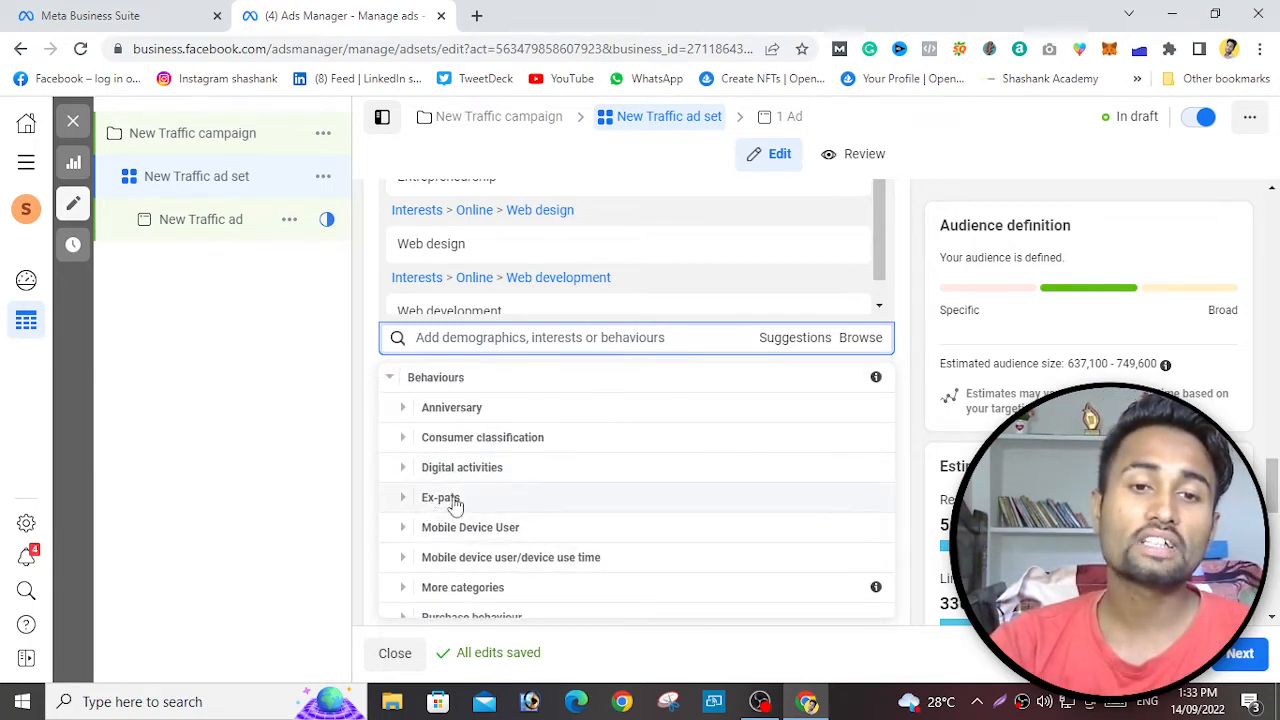
- Examine the Travel group of the Behaviours category, then leave the browser and look over the other audience settings
scroll(430, 505, down, 1)
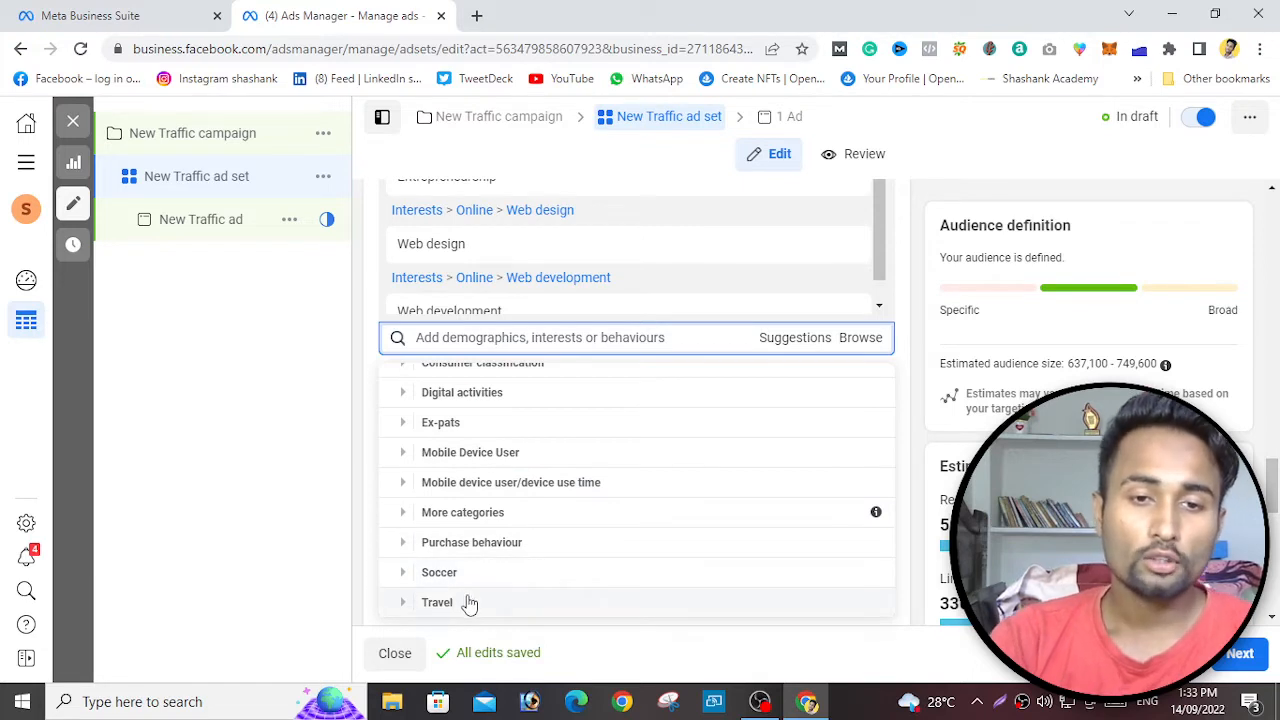
click(403, 603)
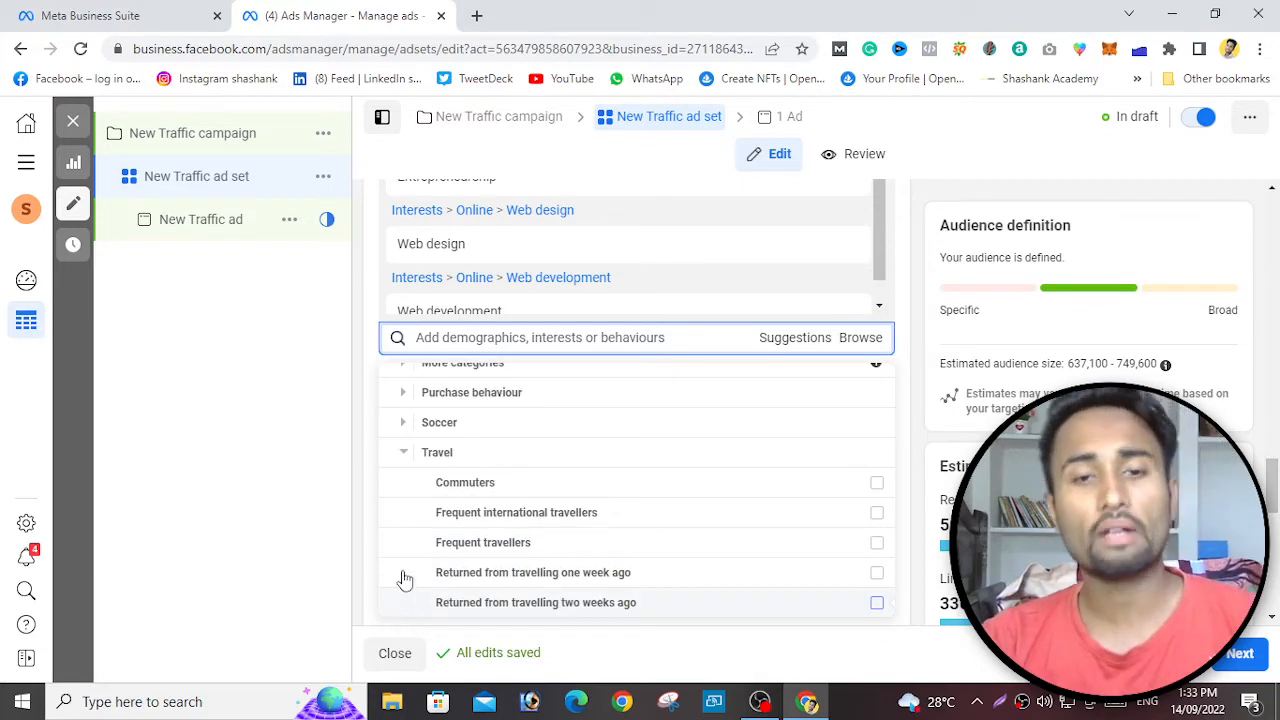
click(403, 453)
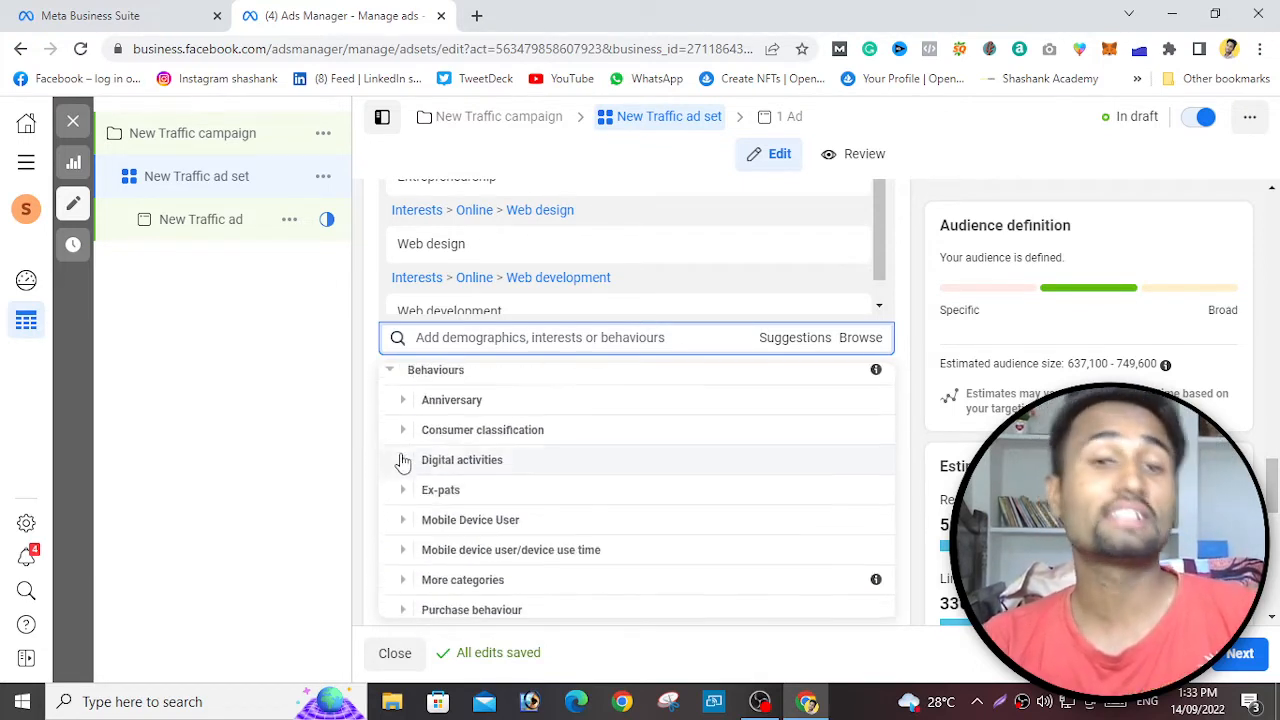
click(391, 377)
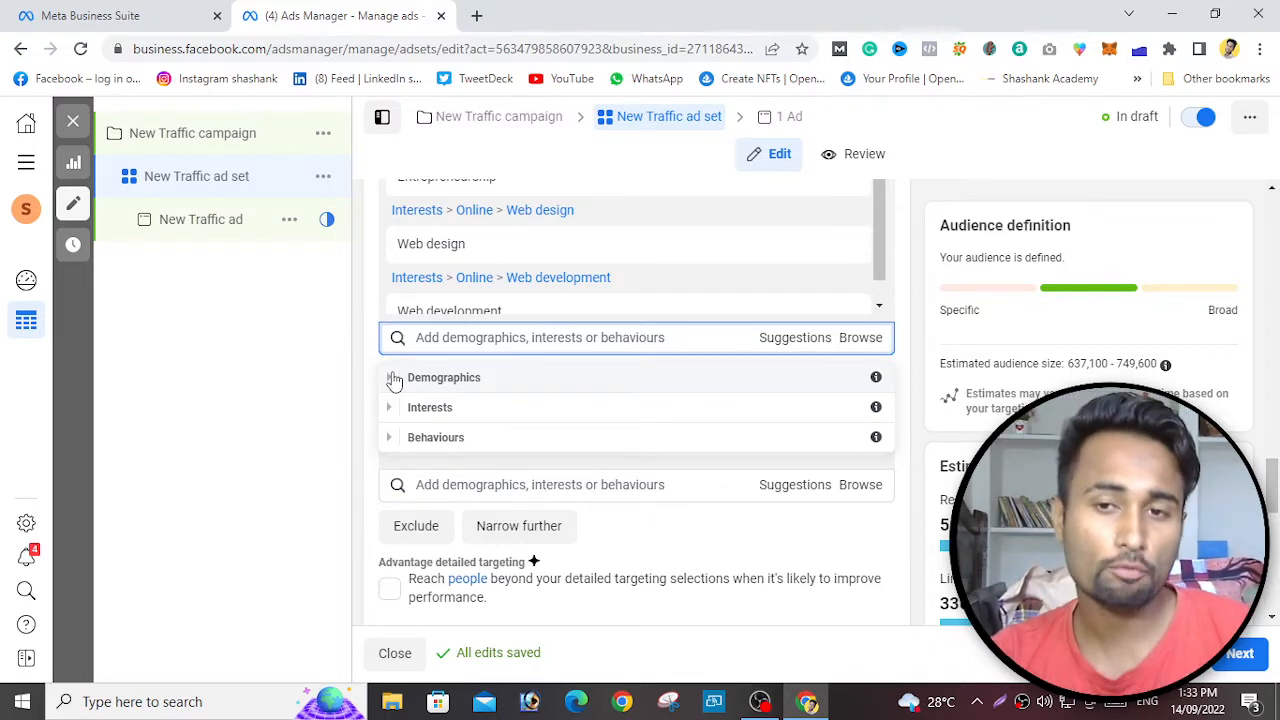
scroll(393, 380, up, 4)
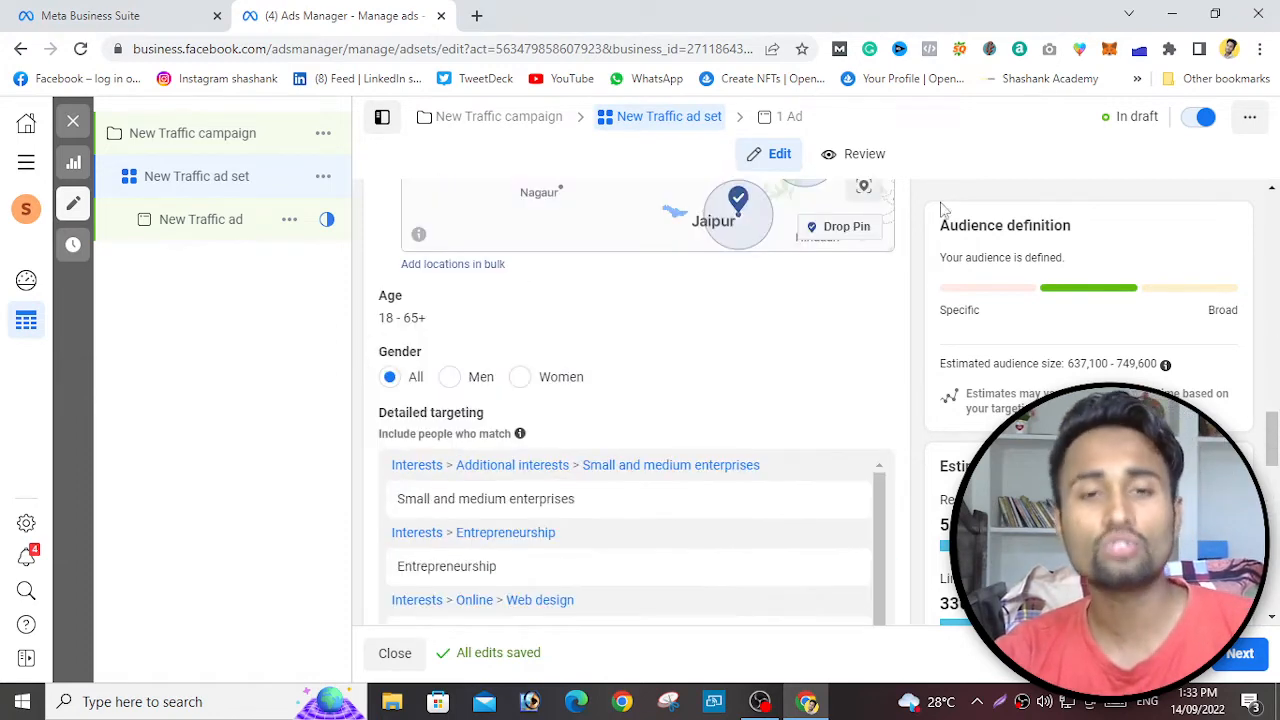
scroll(684, 405, down, 5)
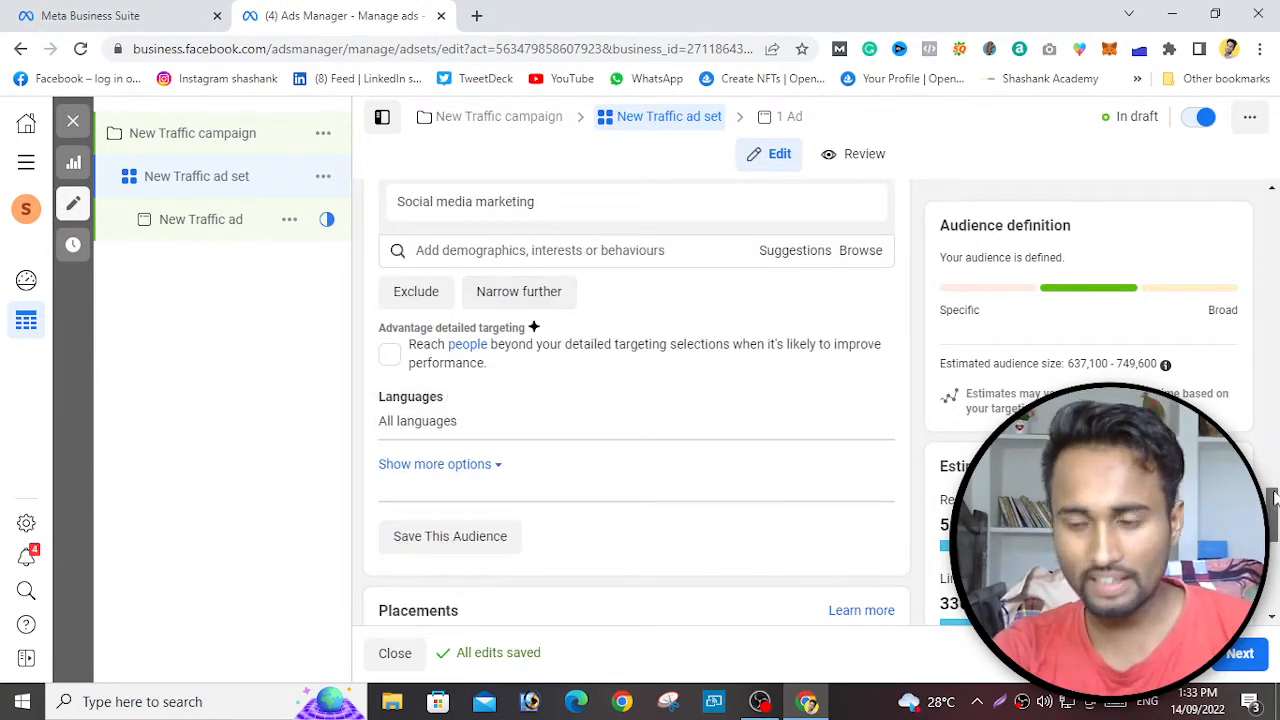
- Add an exclusion condition to the detailed targeting, and briefly add and remove a further narrowing condition
drag(1275, 499, 1276, 488)
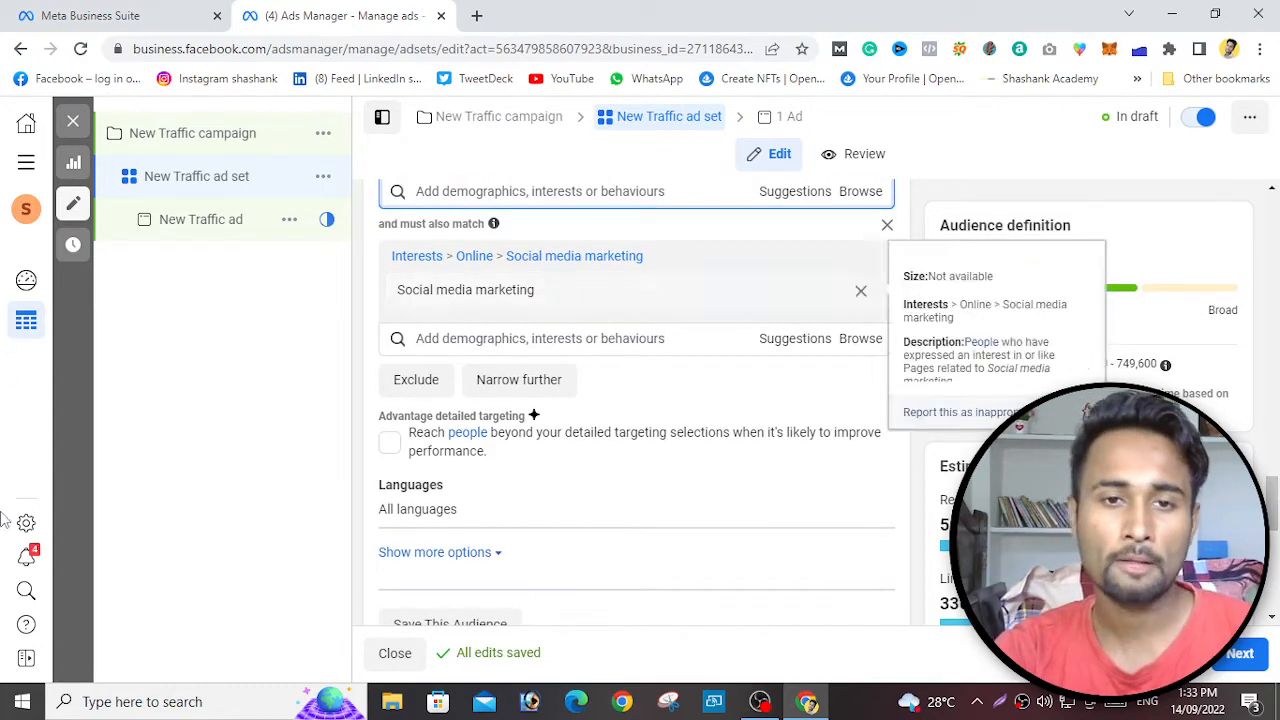
click(416, 380)
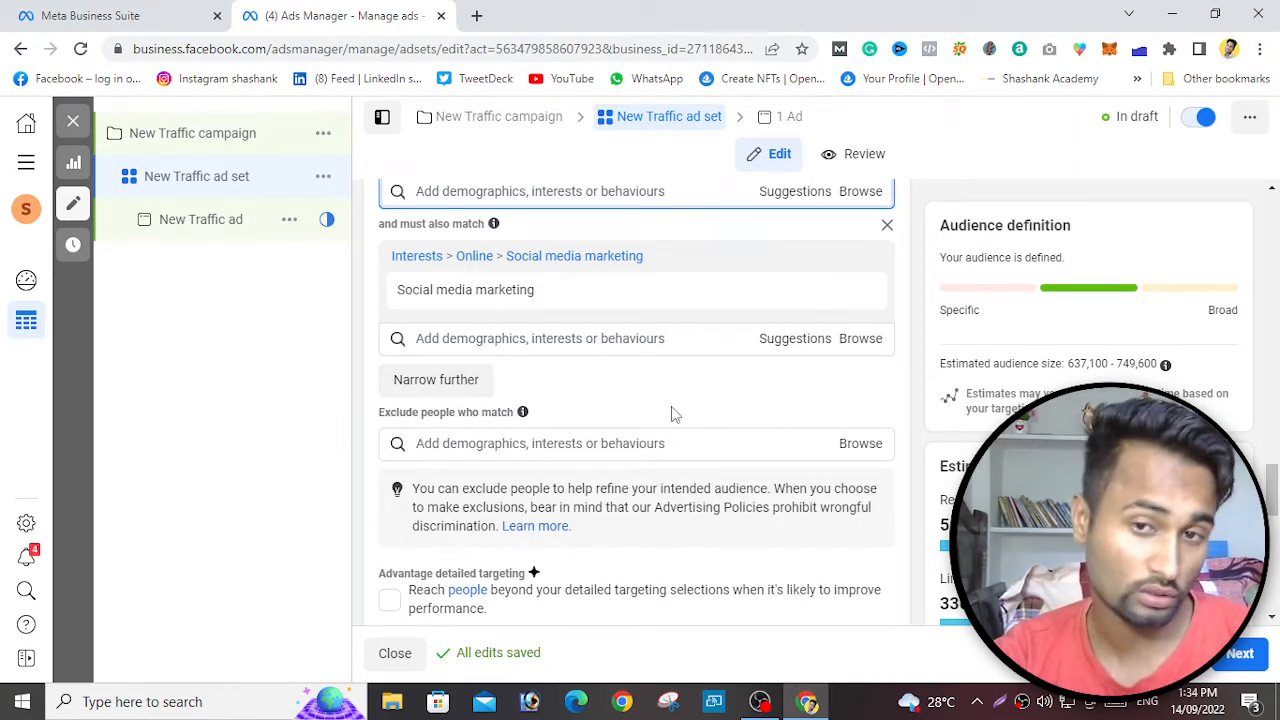
click(474, 383)
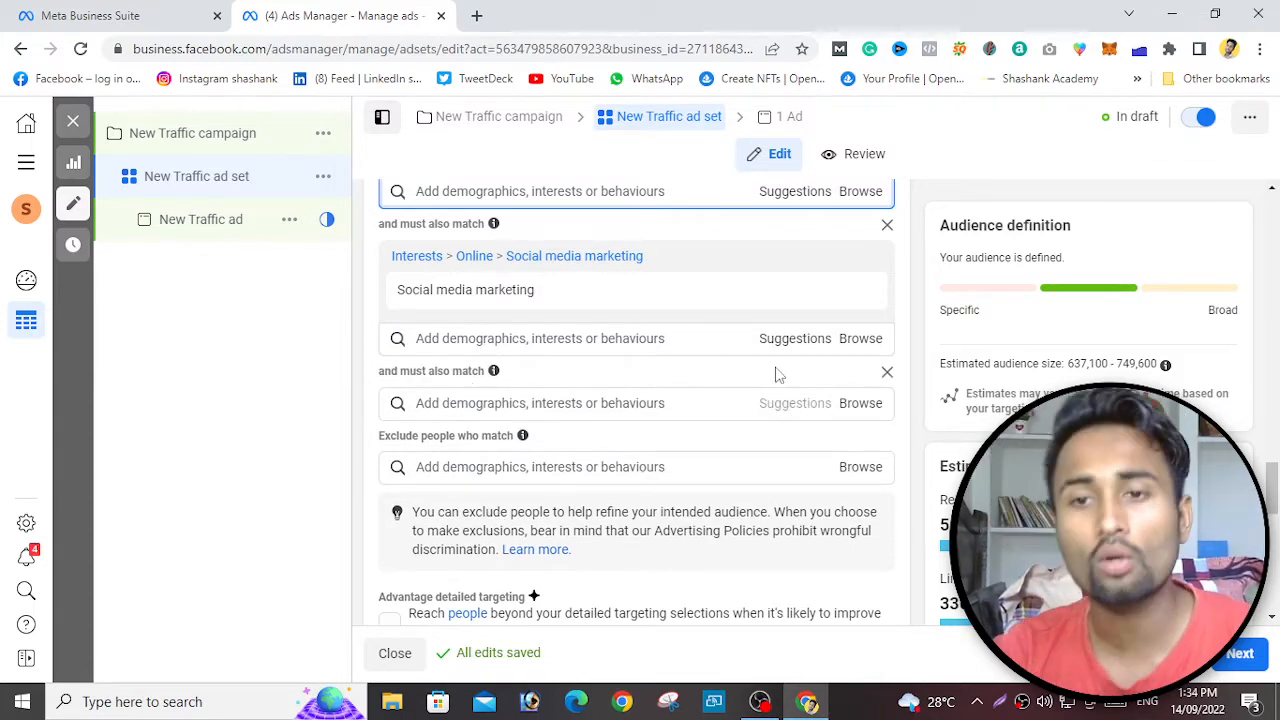
click(887, 373)
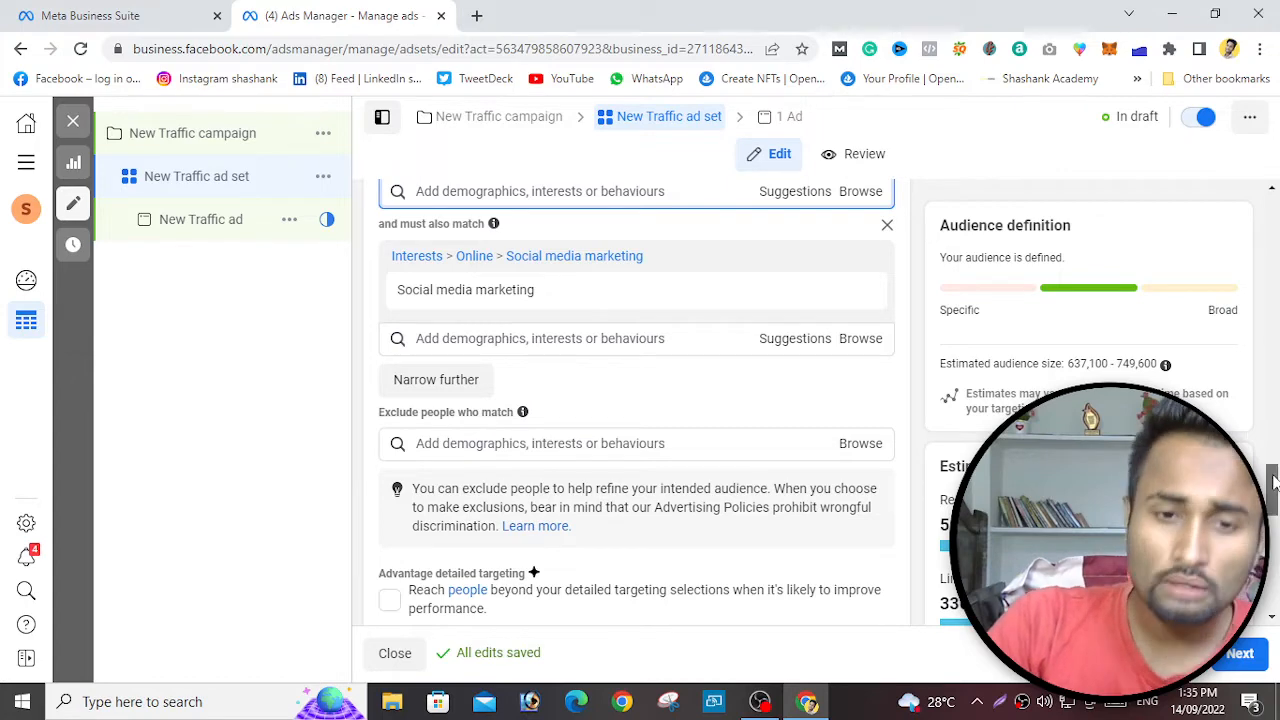
- Show the ad scheduling option of the schedule, then review the audience settings from custom audiences through detailed targeting
scroll(630, 446, down, 3)
scroll(475, 290, up, 6)
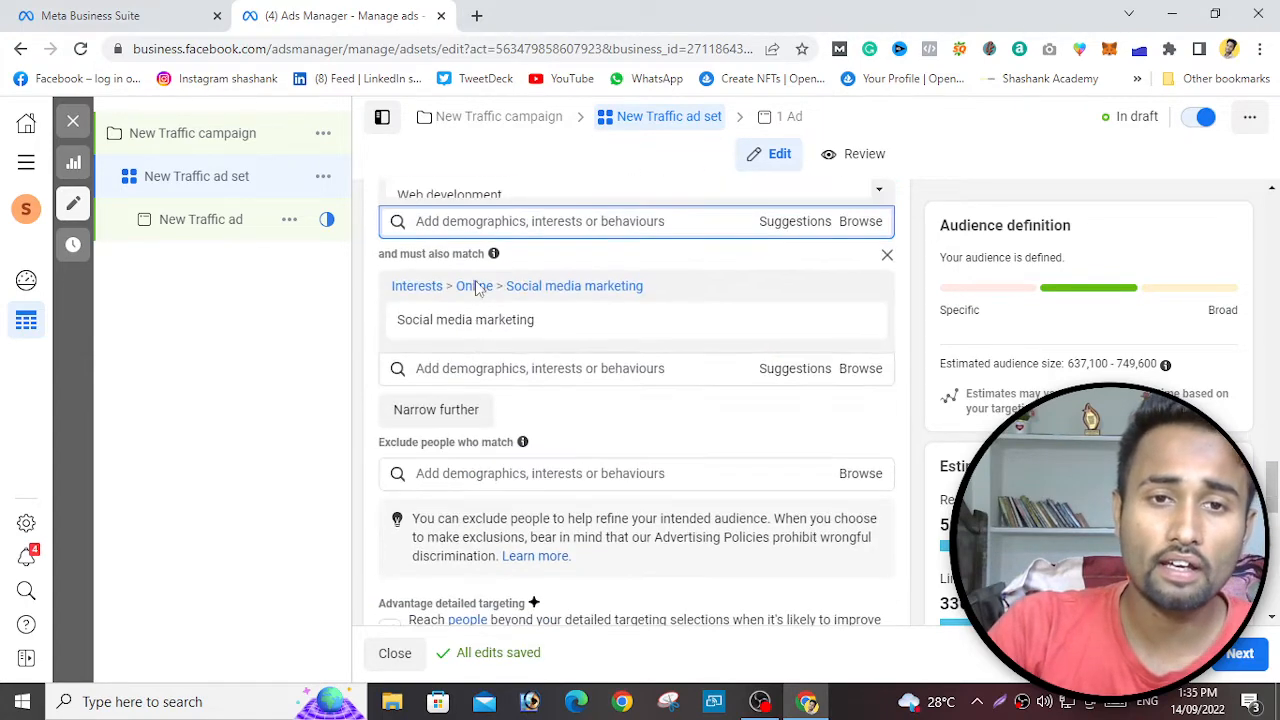
scroll(520, 350, up, 10)
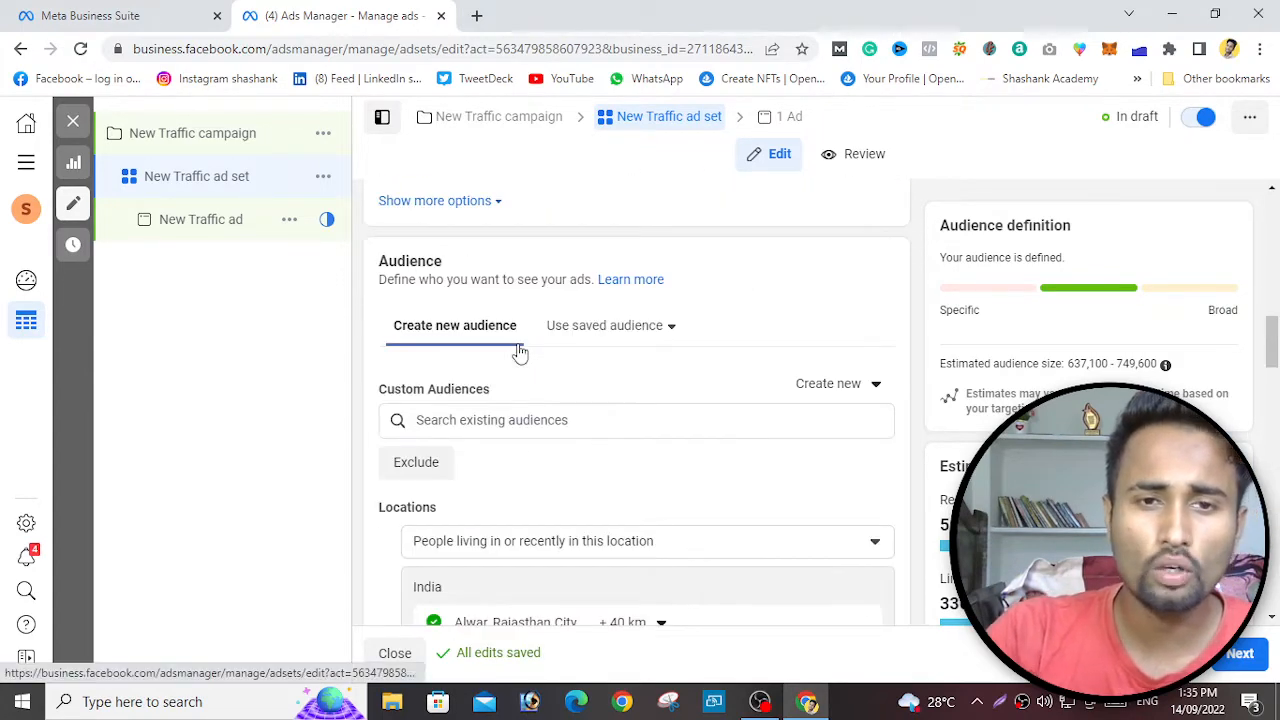
click(484, 514)
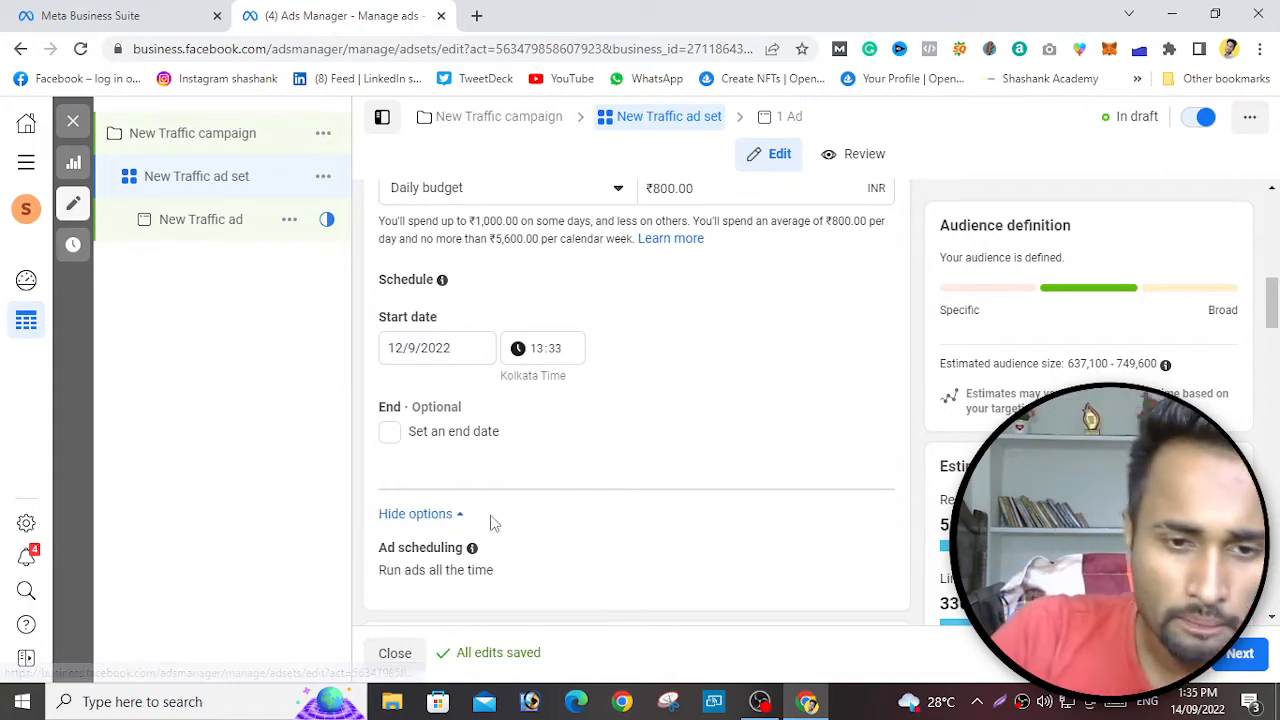
scroll(520, 505, down, 3)
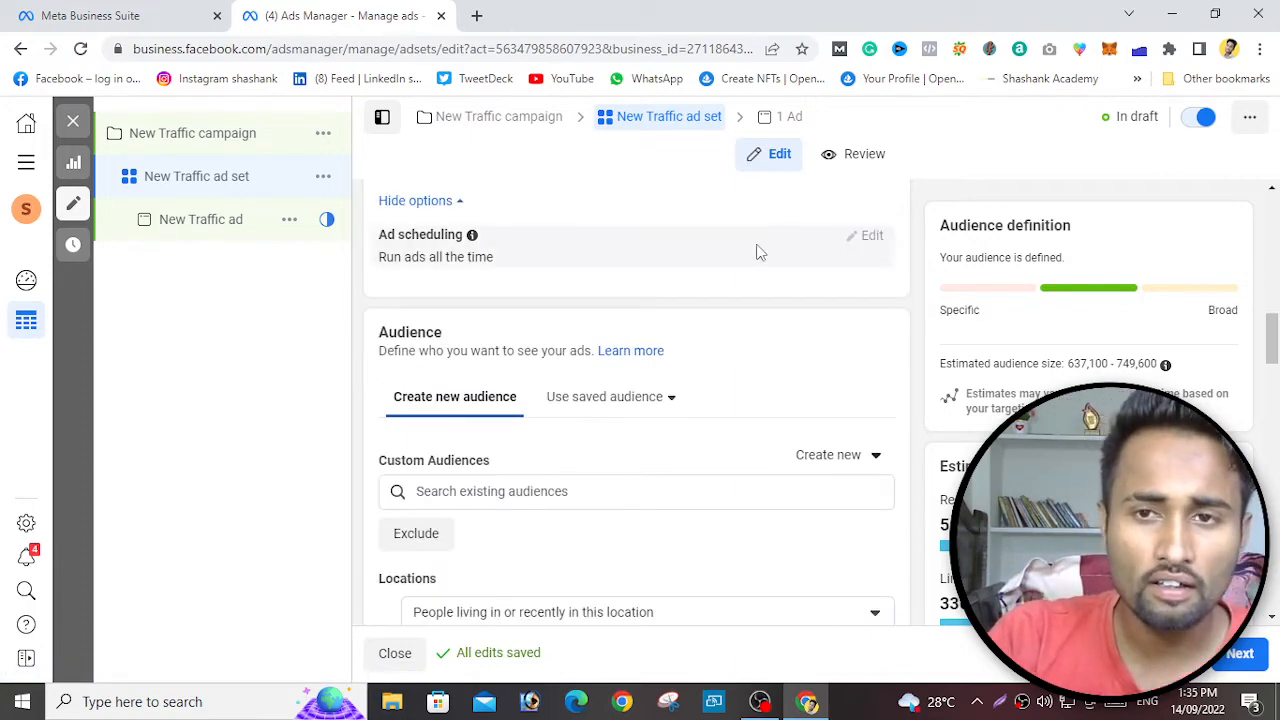
scroll(603, 306, down, 4)
scroll(603, 306, down, 2)
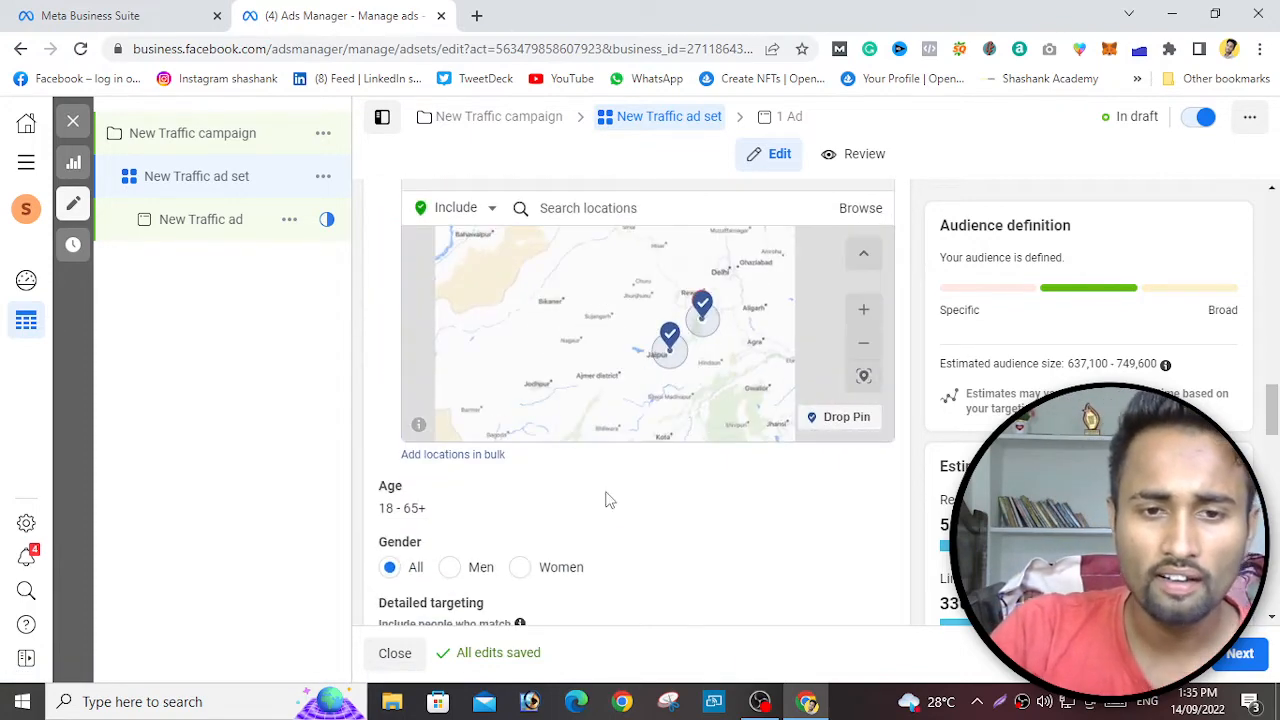
scroll(606, 497, down, 3)
scroll(632, 447, down, 5)
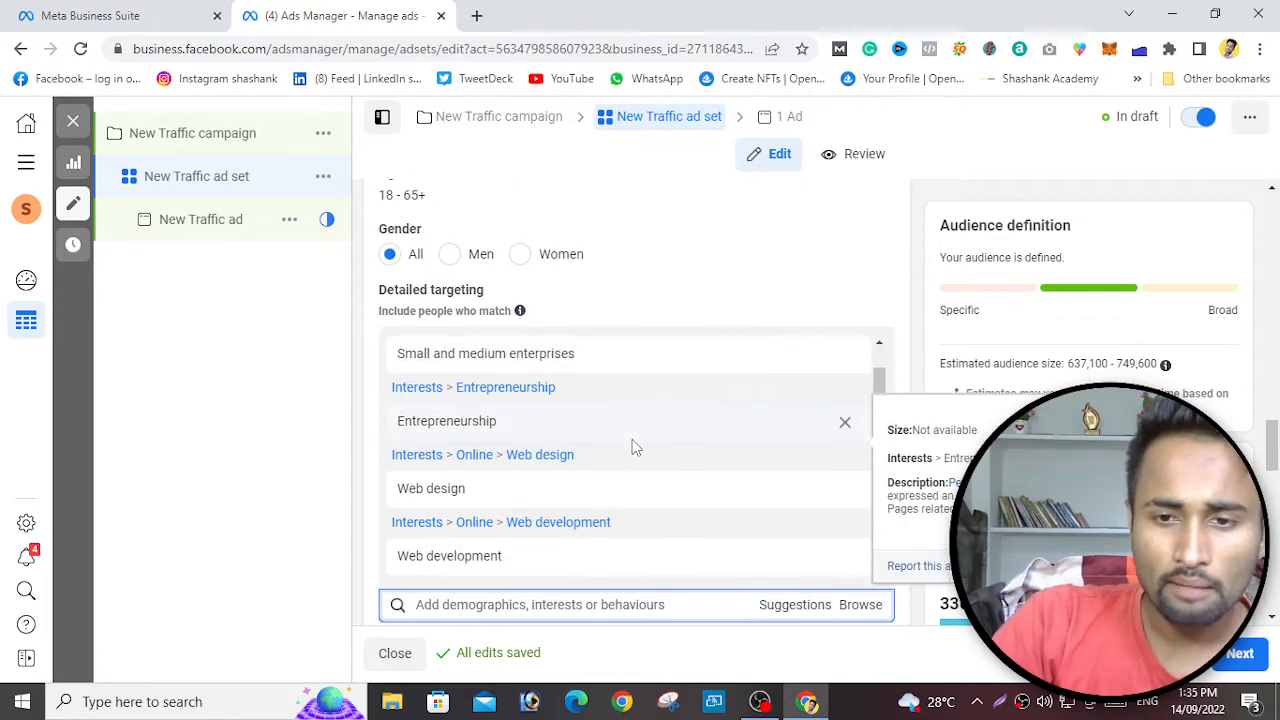
scroll(500, 513, down, 3)
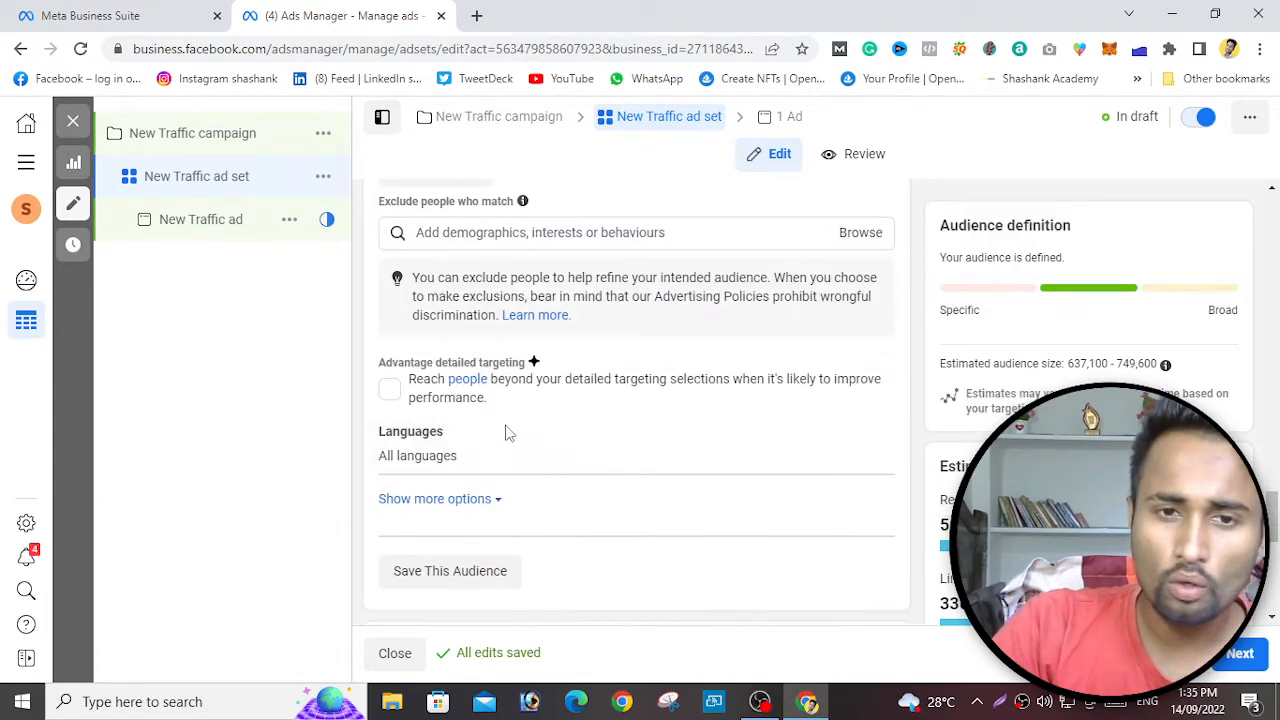
- Open the audience's Languages setting for editing and reveal the additional Connections option
click(872, 437)
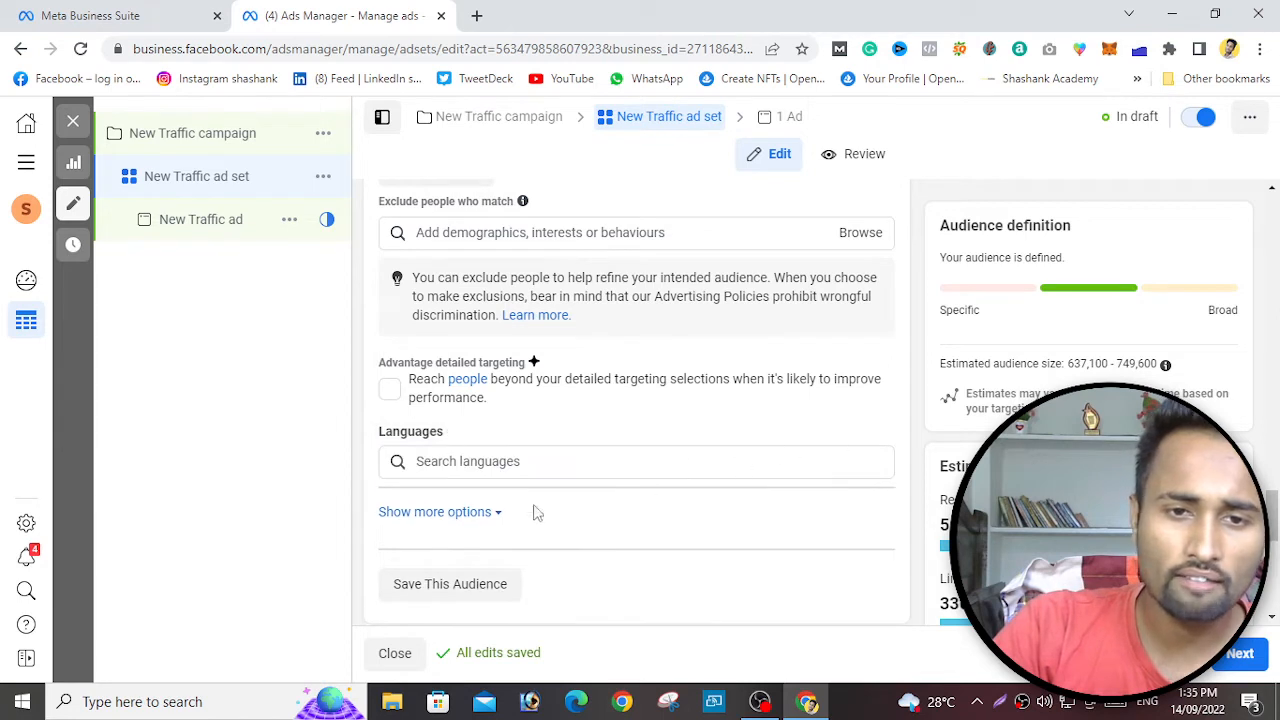
click(470, 515)
scroll(547, 505, down, 3)
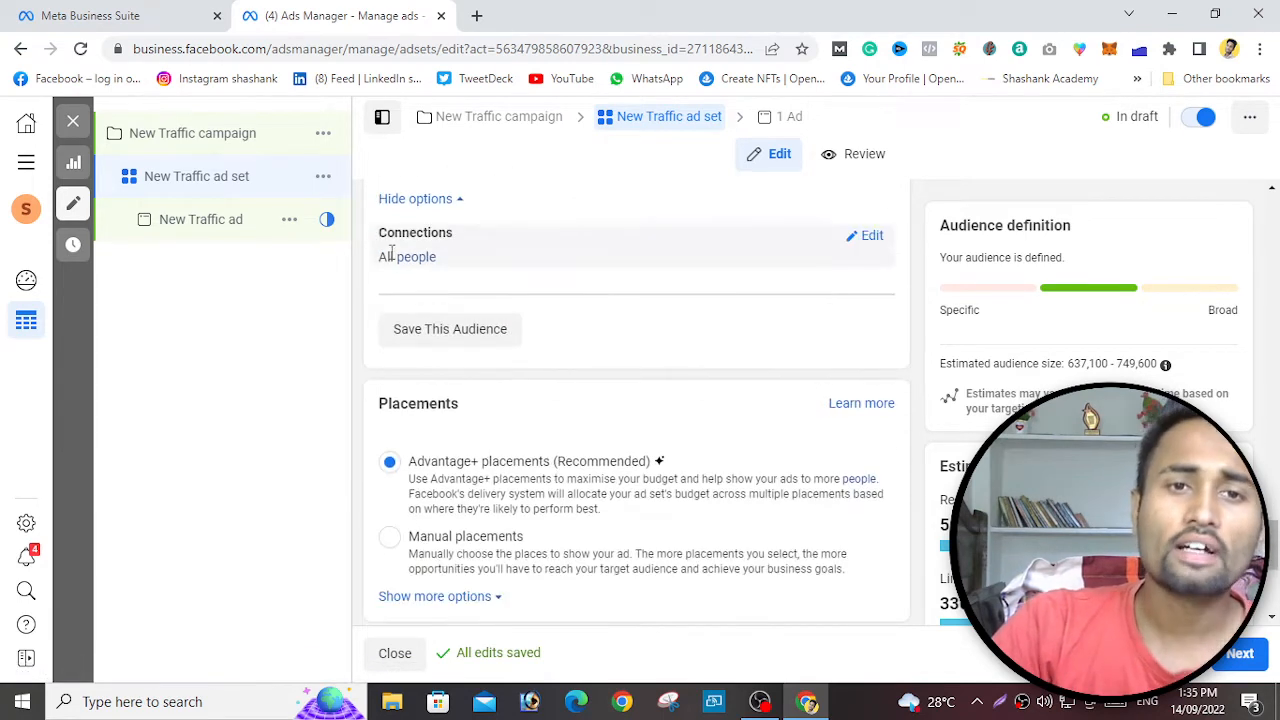
- Examine the connection types for Facebook Pages, apps and events in the Connections setting, and close the list without choosing one
click(872, 236)
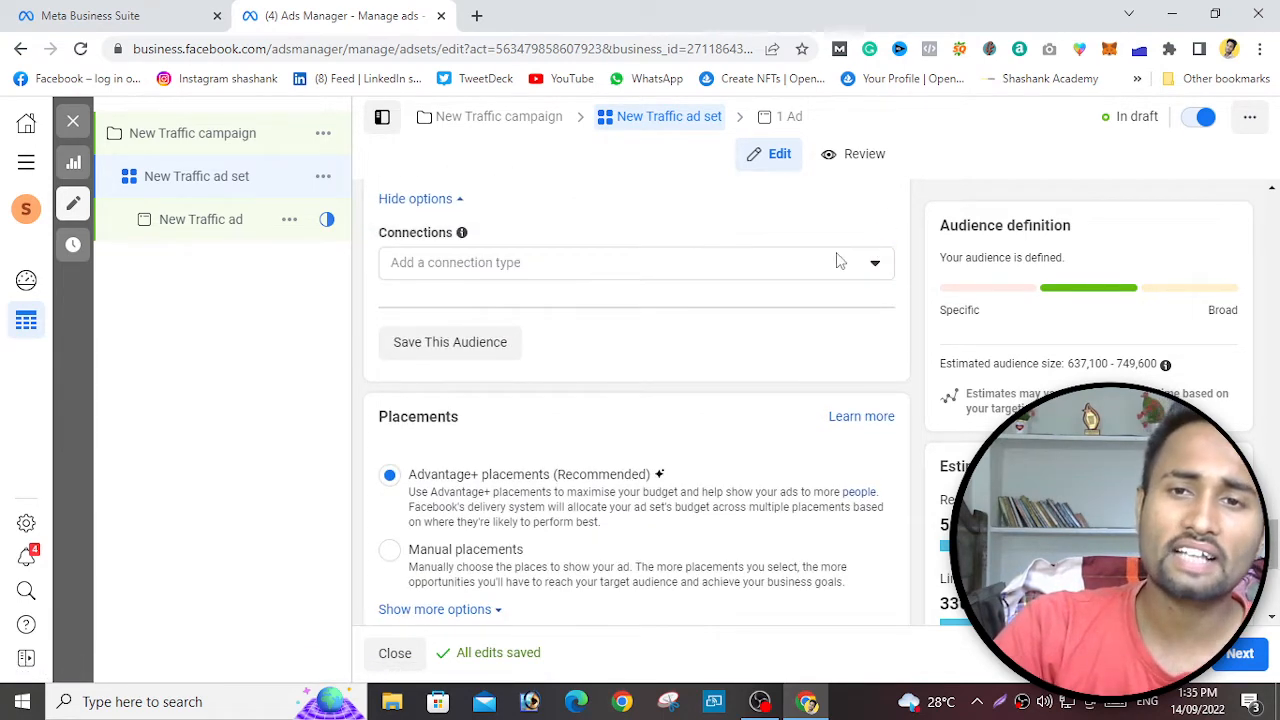
click(834, 263)
click(836, 266)
click(836, 266)
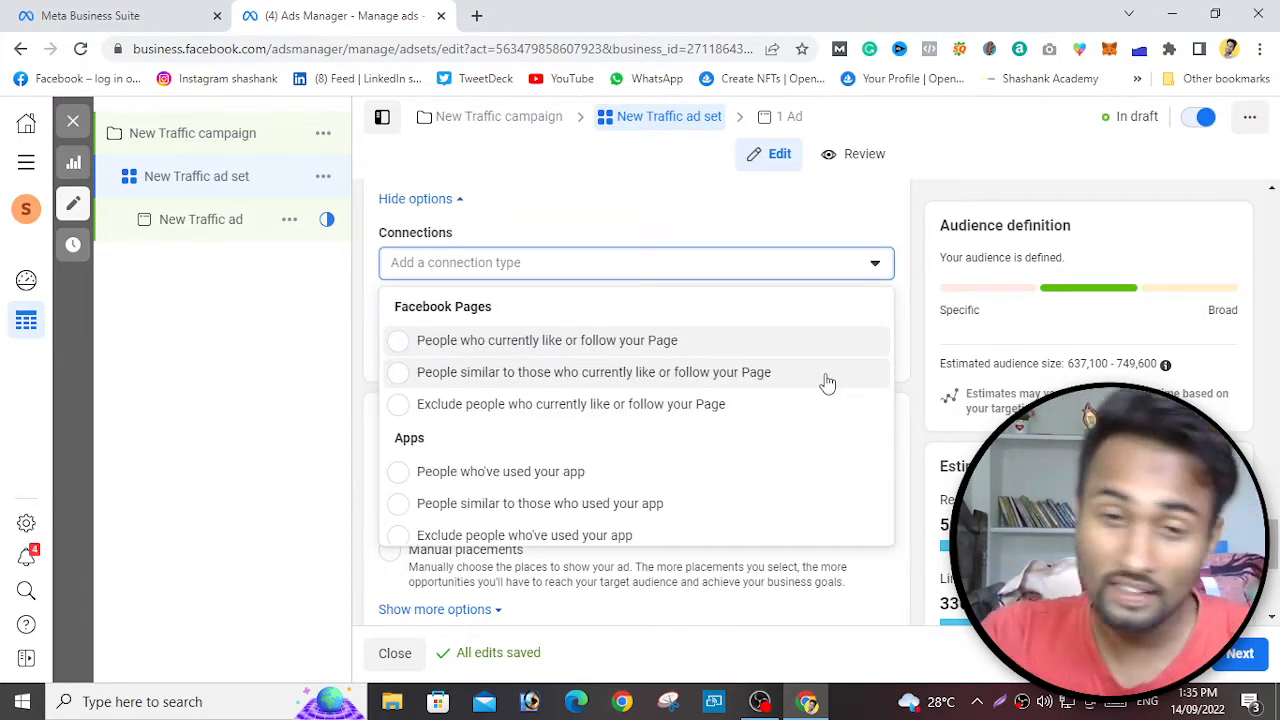
scroll(837, 423, down, 2)
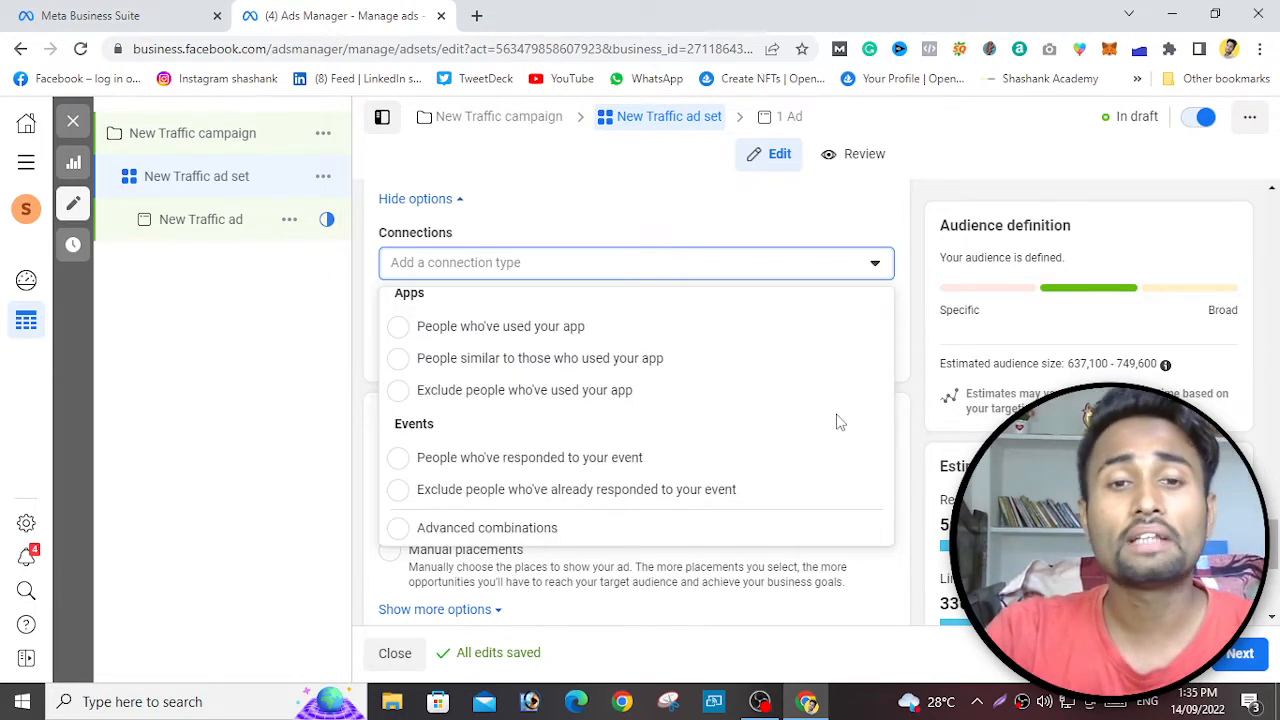
scroll(839, 422, up, 1)
scroll(838, 423, up, 1)
click(874, 264)
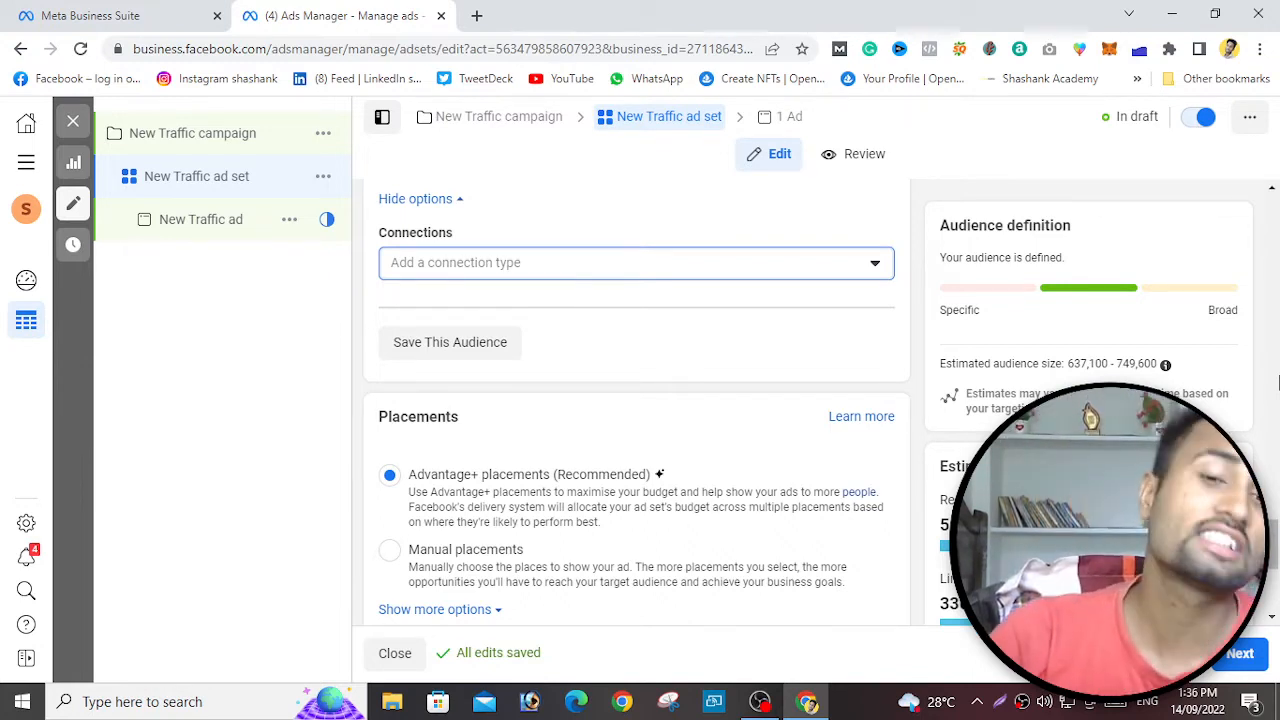
- Switch the ad set to manual placements and include Instagram feed among the Feeds placements
scroll(810, 413, down, 3)
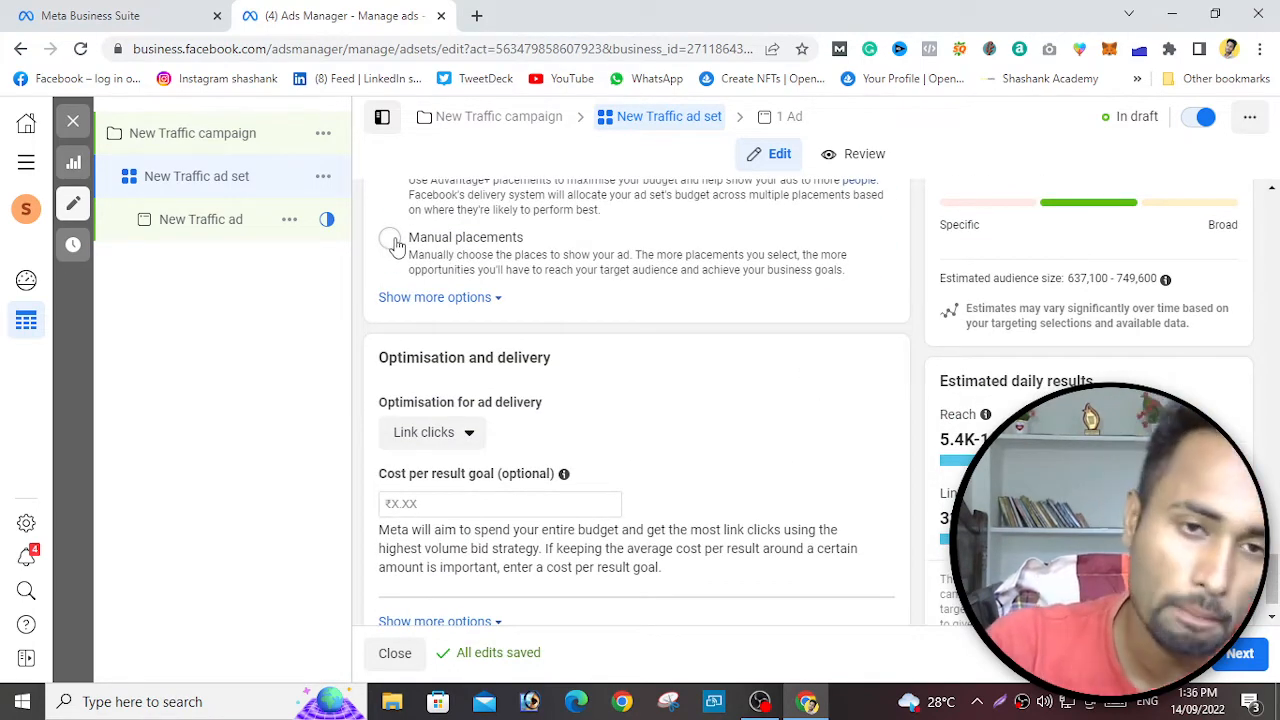
click(391, 240)
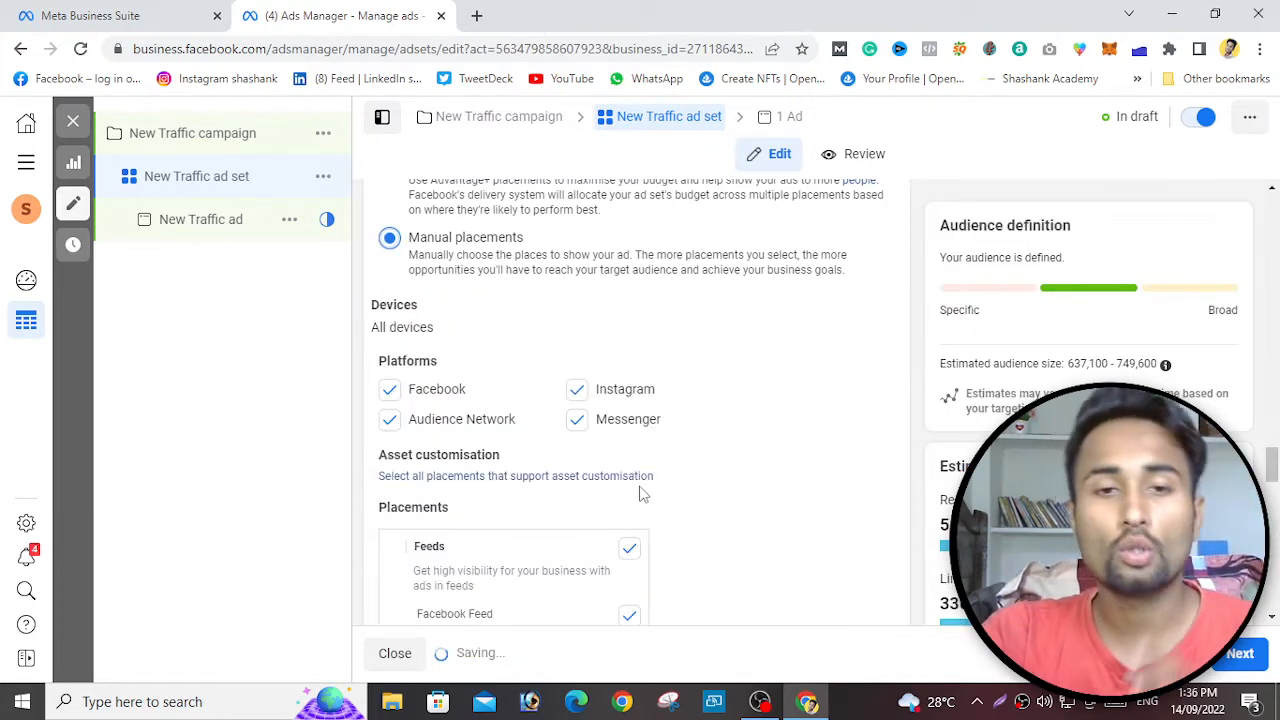
scroll(485, 322, down, 3)
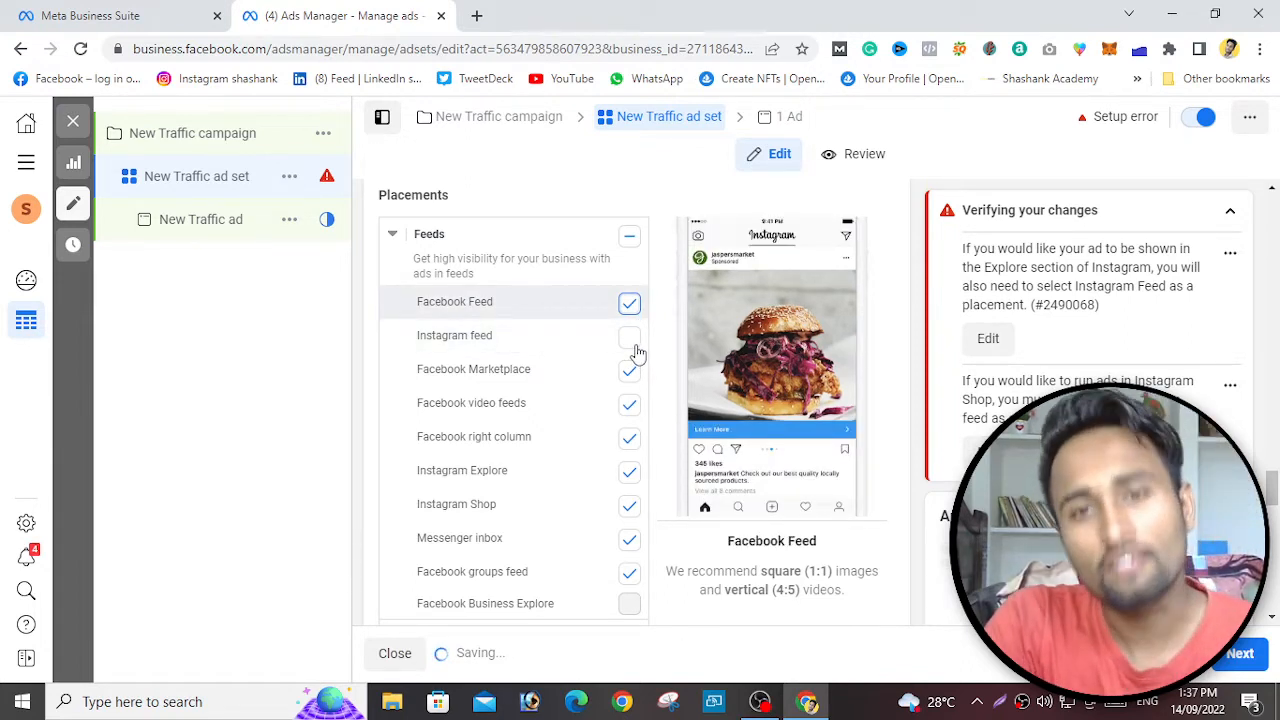
click(633, 345)
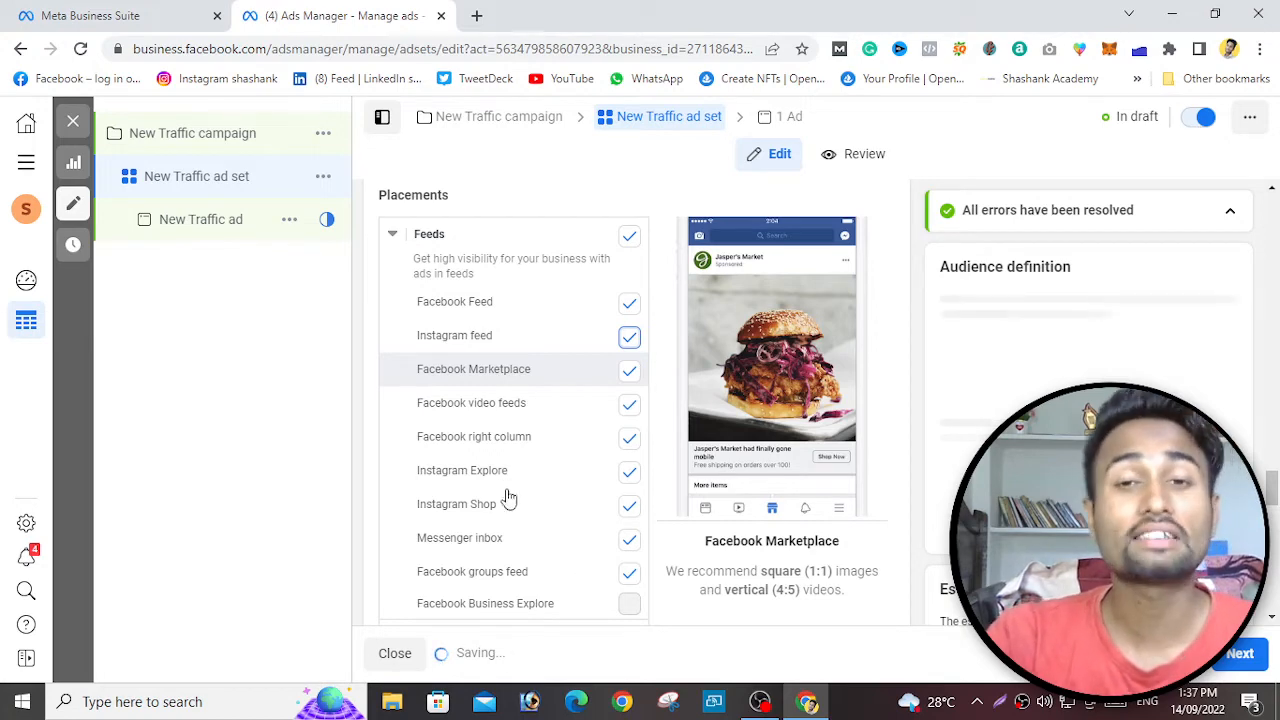
- Look over the remaining placements and examine the Optimisation for ad delivery choices, leaving Link clicks selected
scroll(490, 452, down, 10)
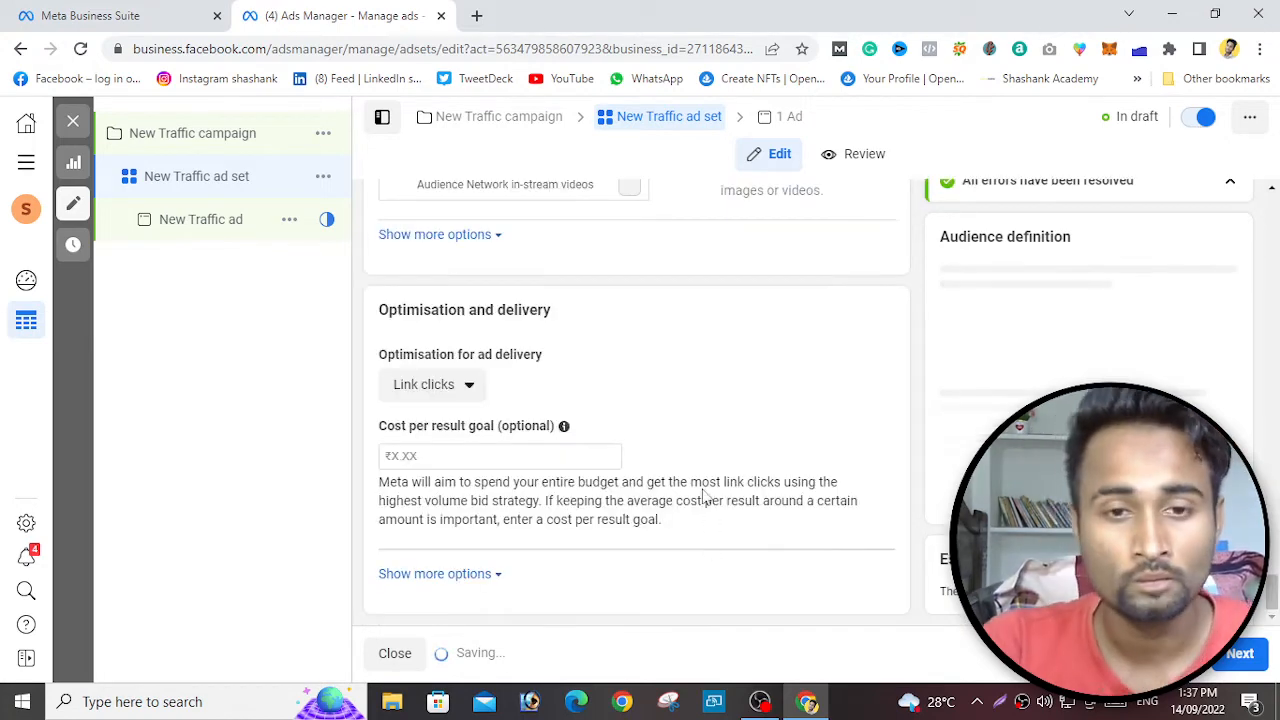
scroll(663, 446, up, 8)
scroll(663, 446, down, 10)
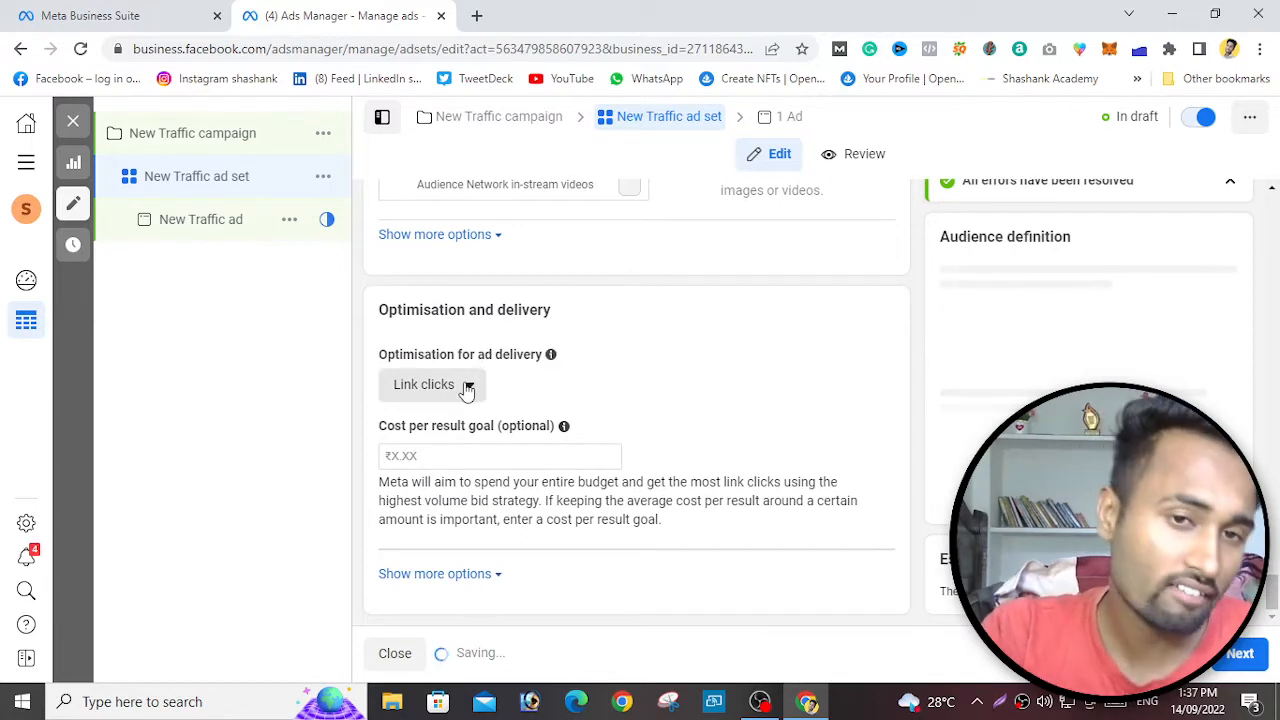
click(466, 390)
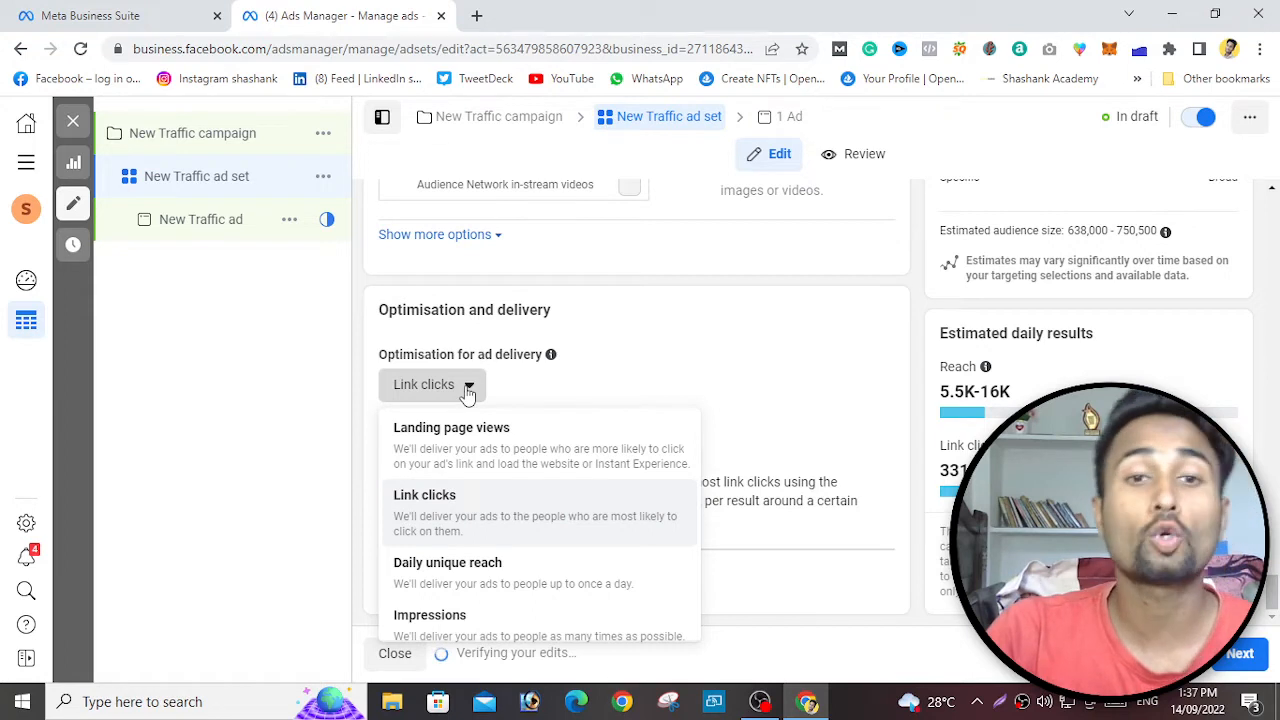
click(466, 392)
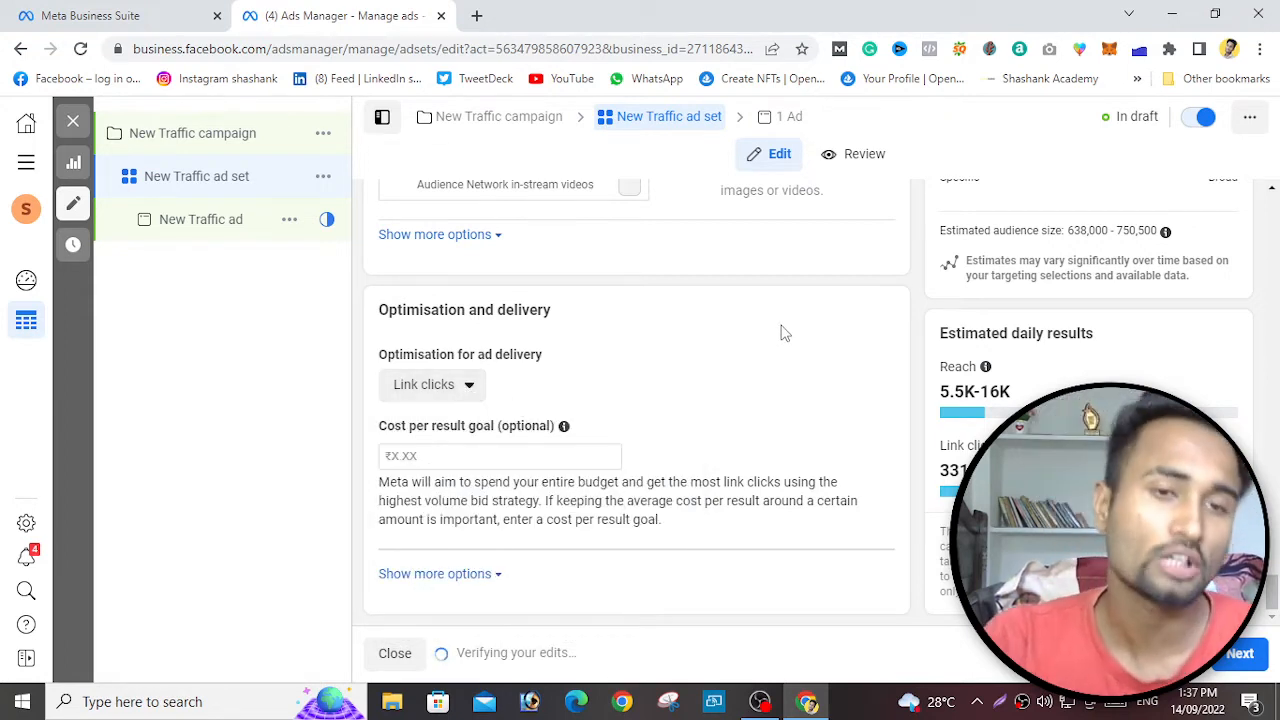
- Open the New Traffic ad and look over its identity, ad setup and format sections
click(224, 238)
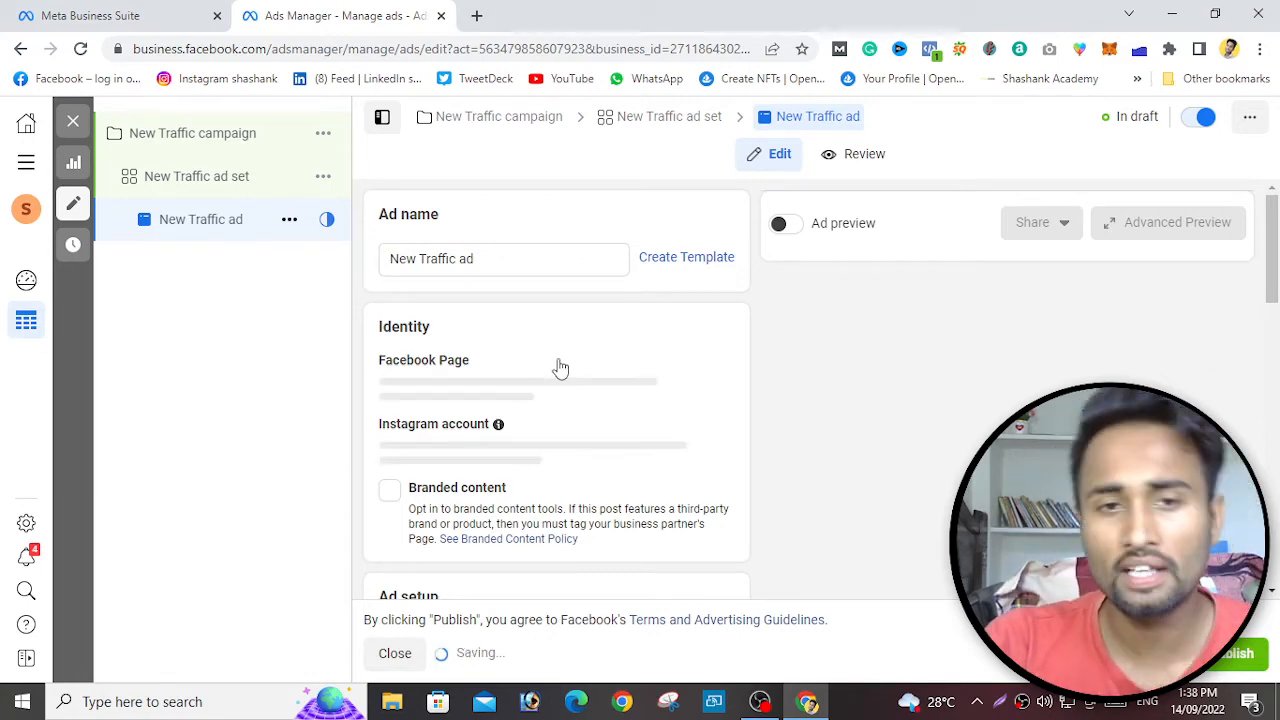
scroll(558, 345, down, 5)
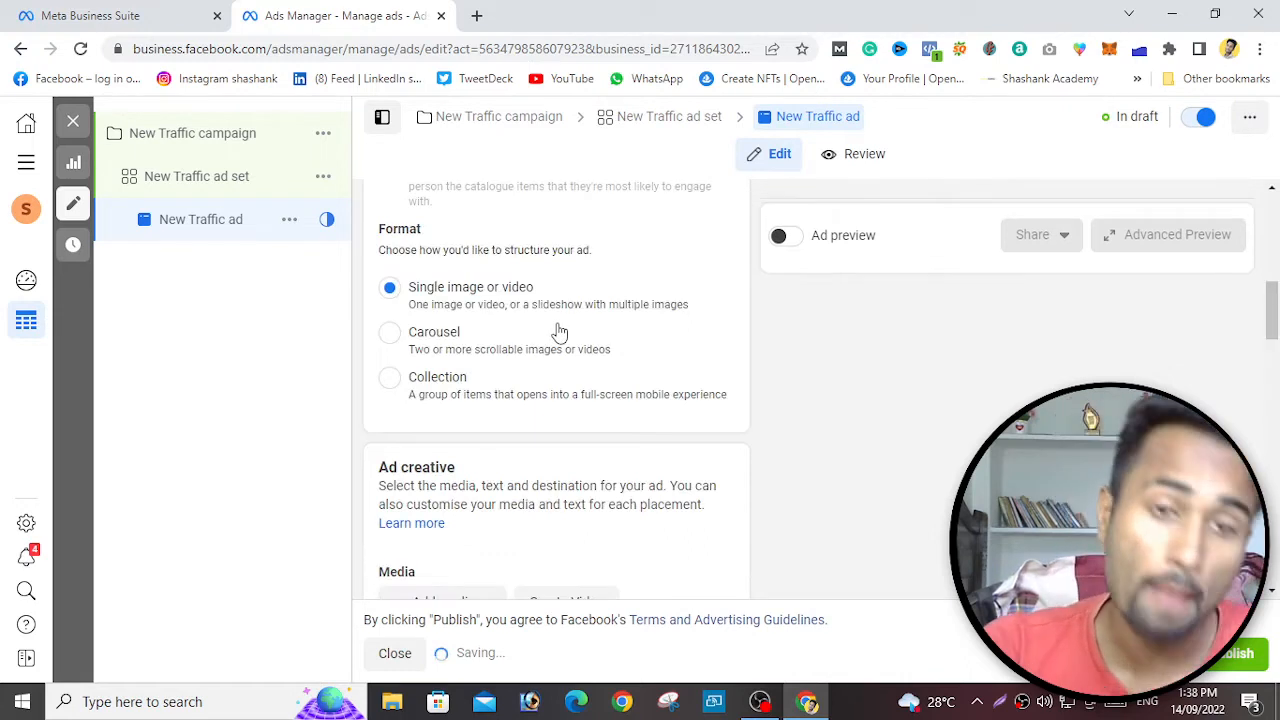
scroll(625, 347, up, 3)
scroll(625, 347, up, 2)
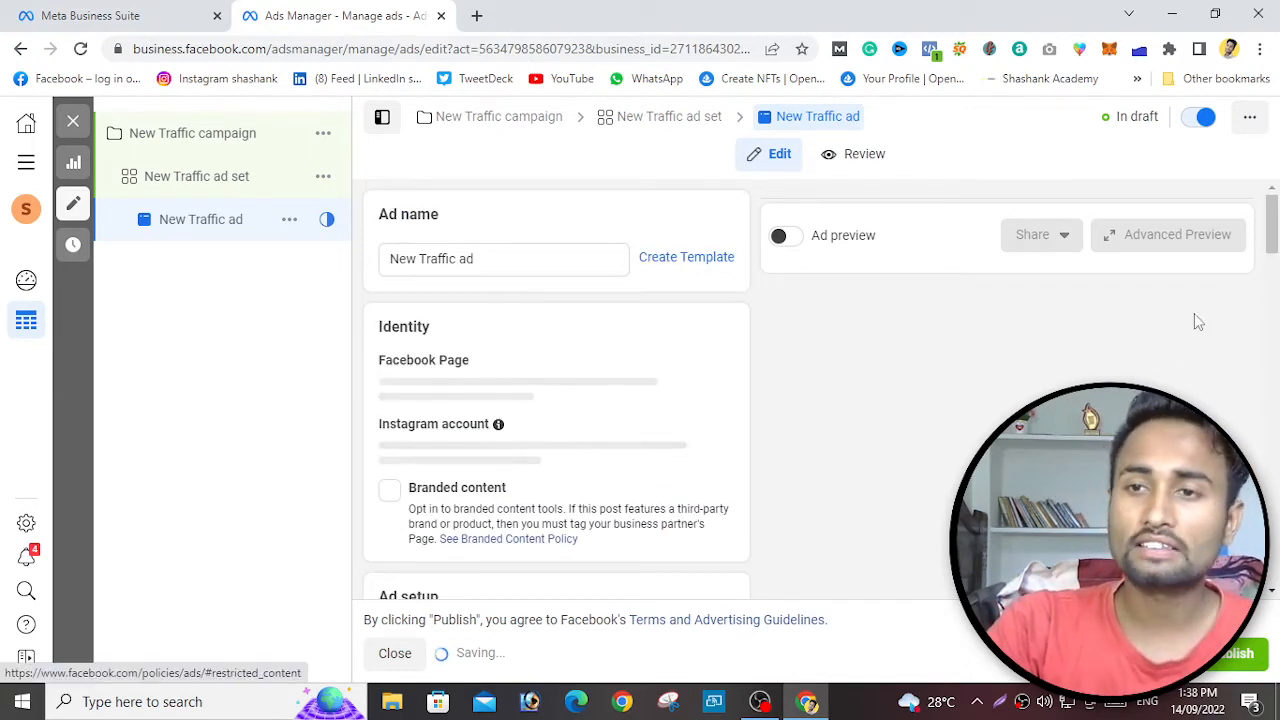
scroll(1275, 232, down, 3)
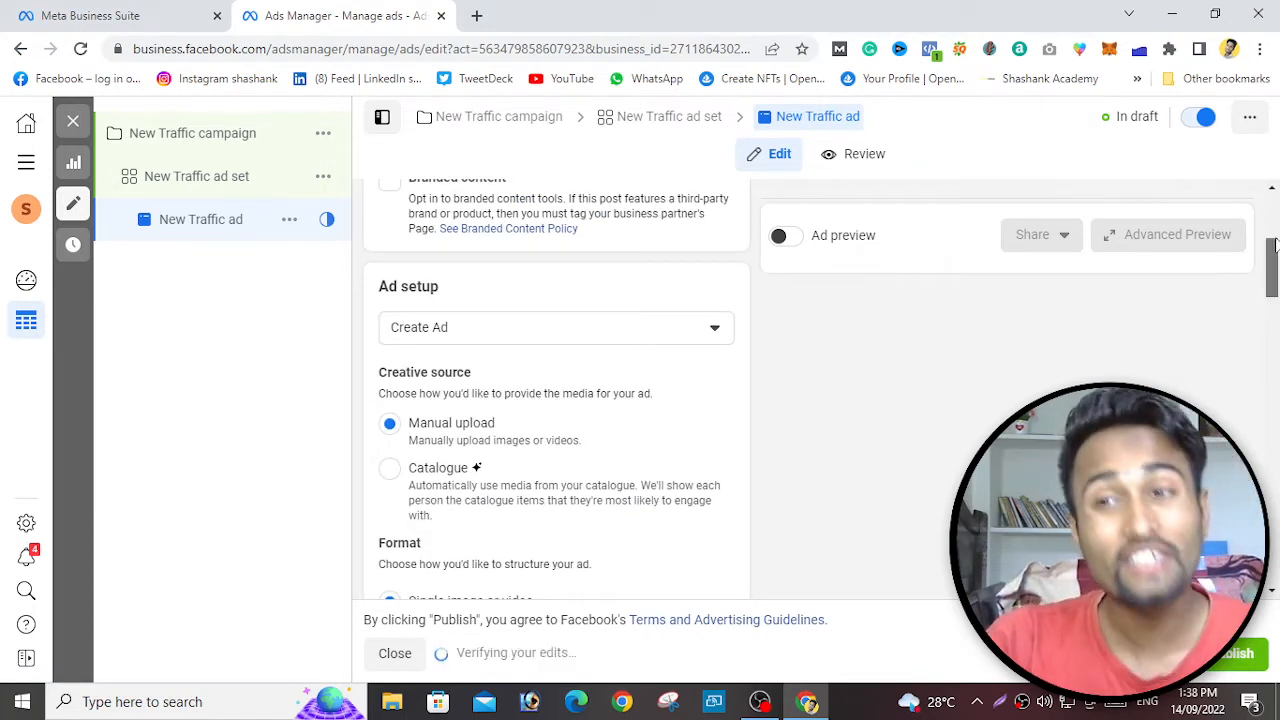
scroll(1275, 245, up, 1)
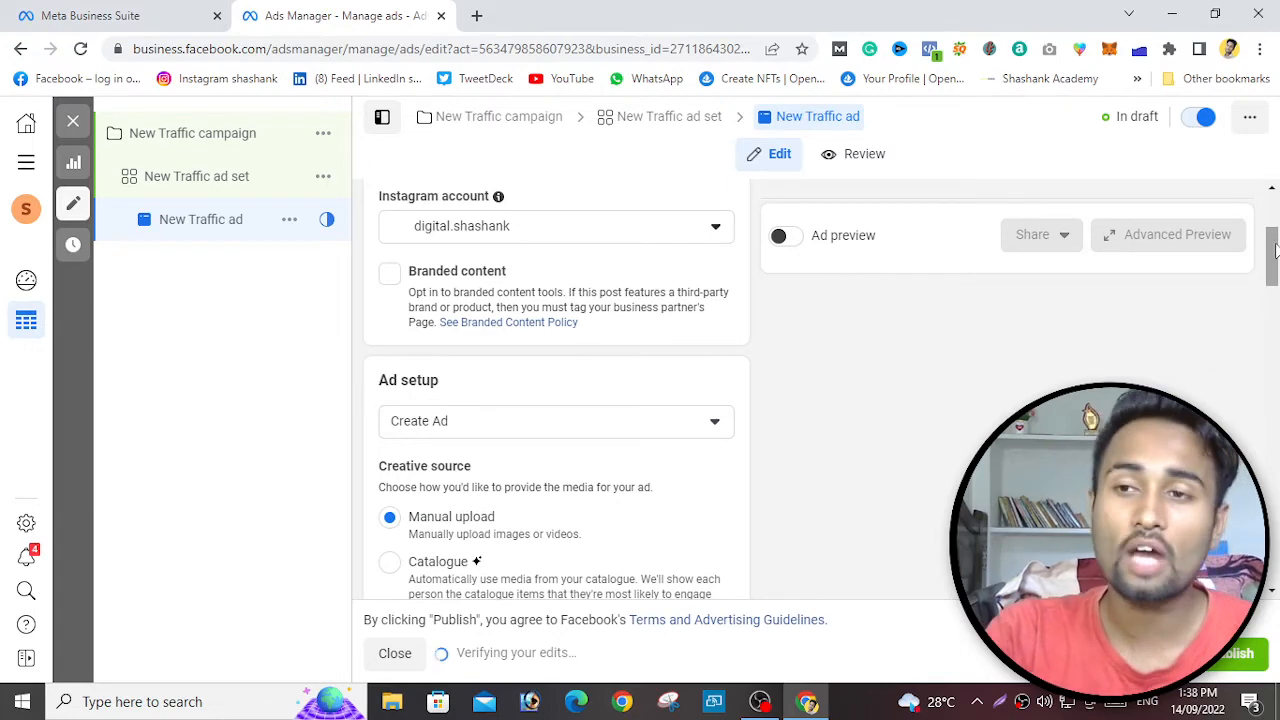
- Look through the ad's creative and tracking sections, then return to the media and text fields of the ad creative
scroll(1277, 300, down, 6)
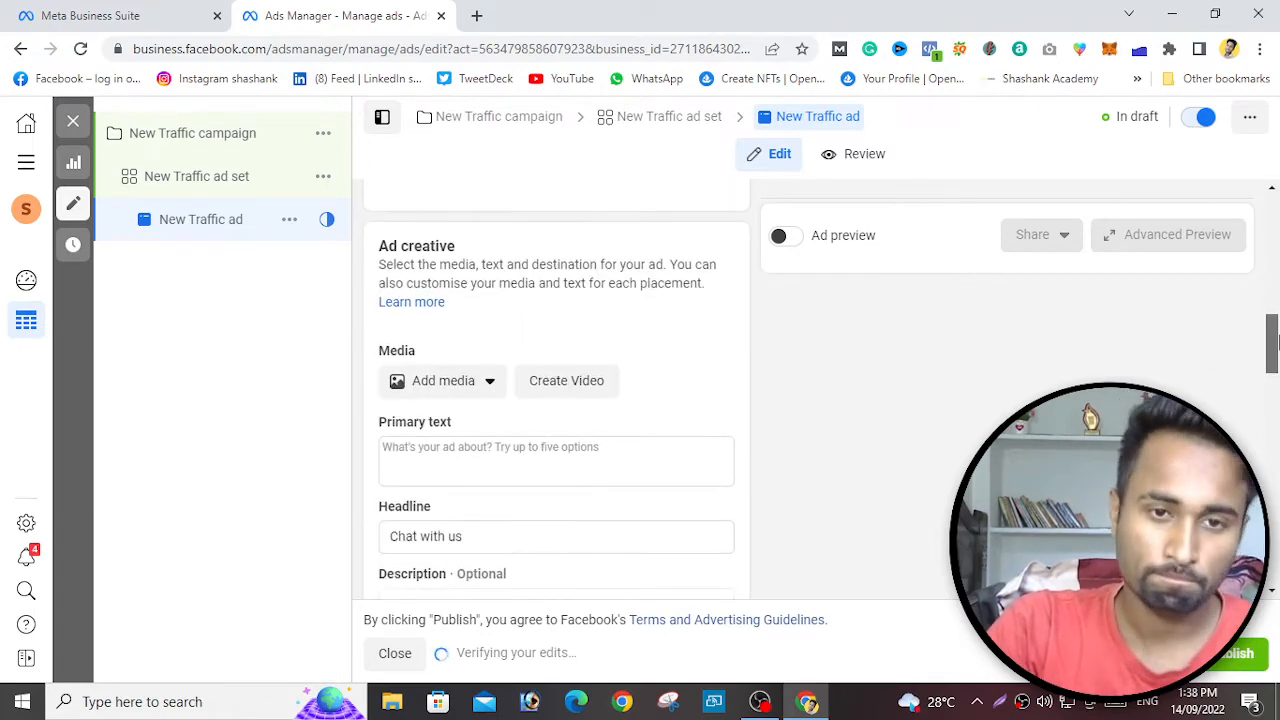
scroll(1276, 320, down, 5)
scroll(811, 440, down, 5)
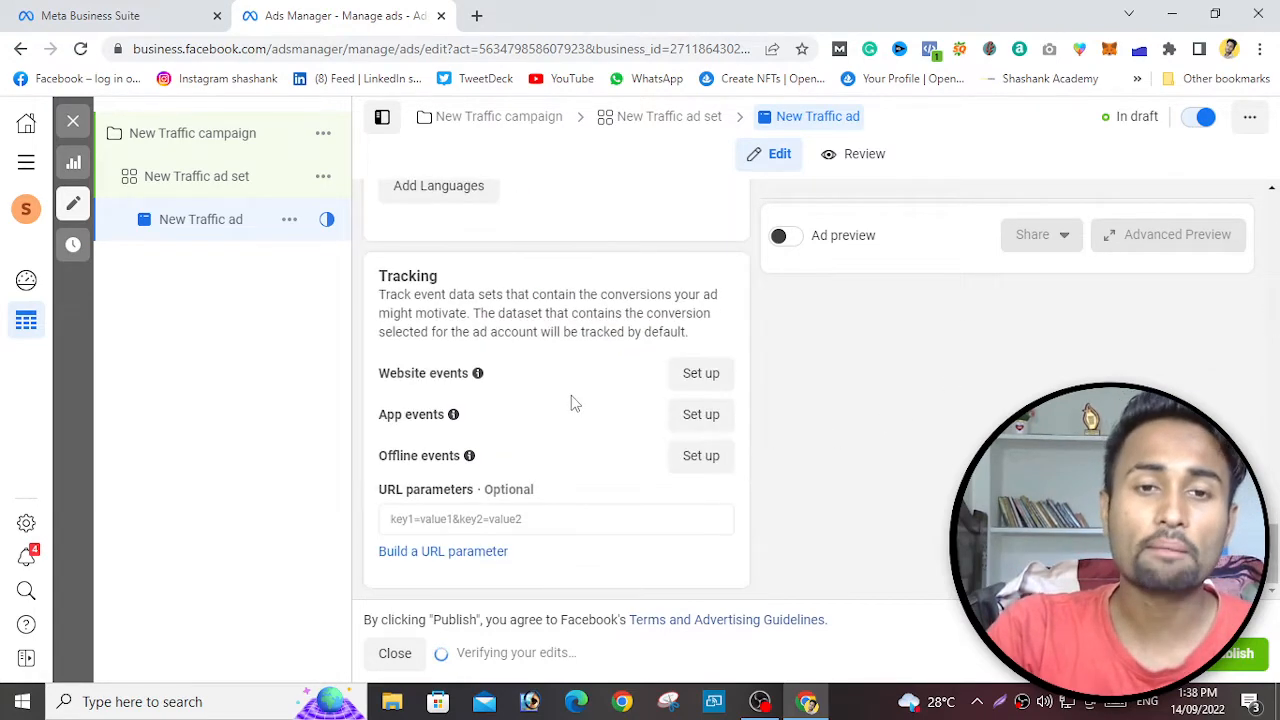
scroll(580, 397, up, 10)
scroll(588, 384, up, 4)
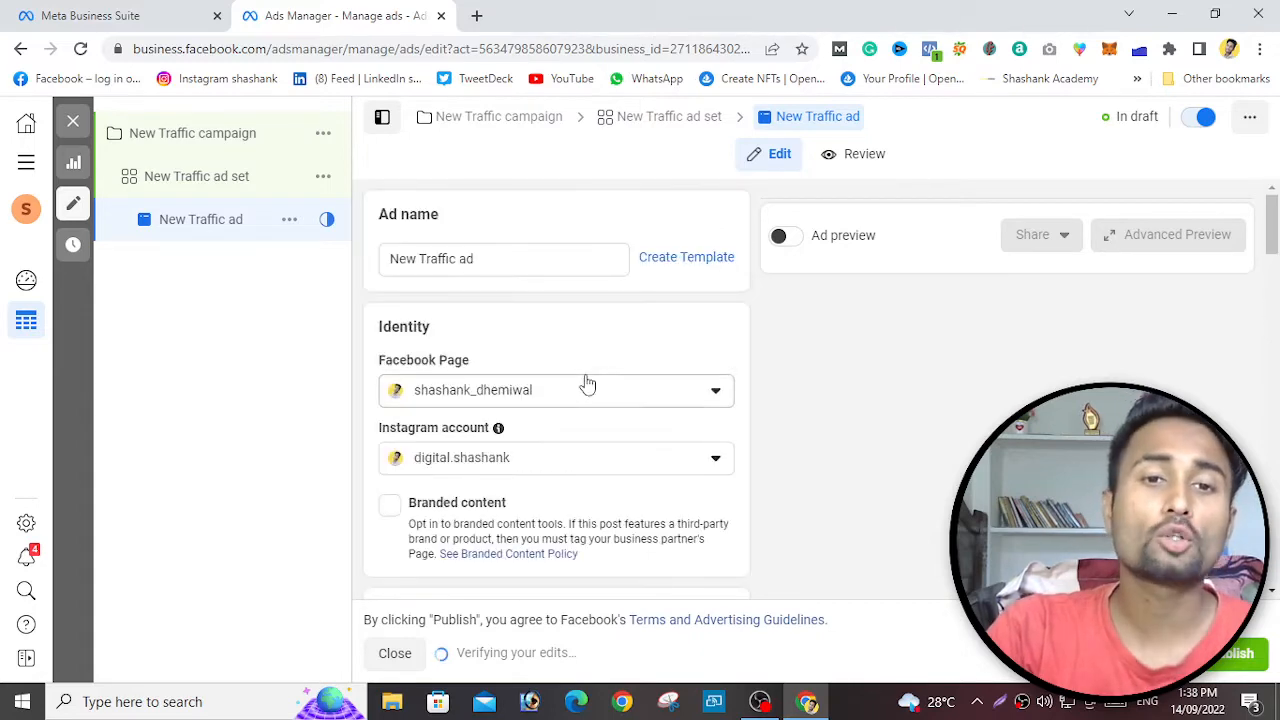
scroll(588, 384, down, 5)
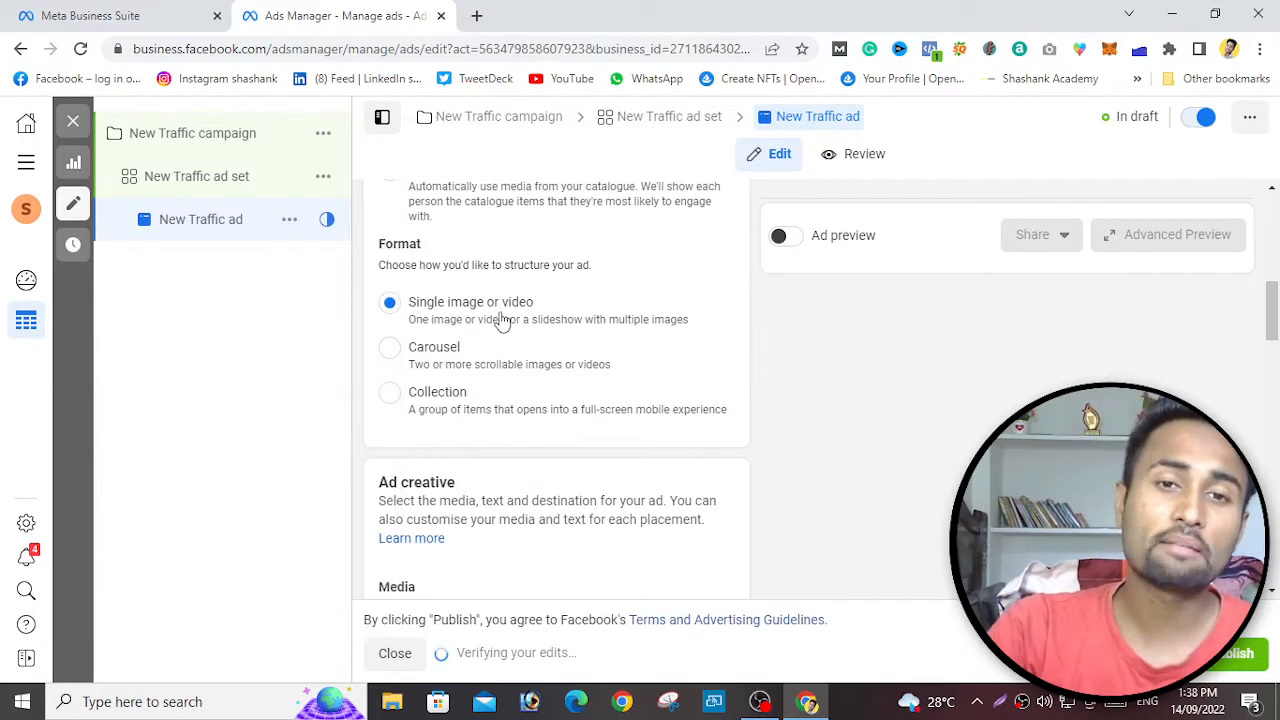
scroll(519, 335, down, 3)
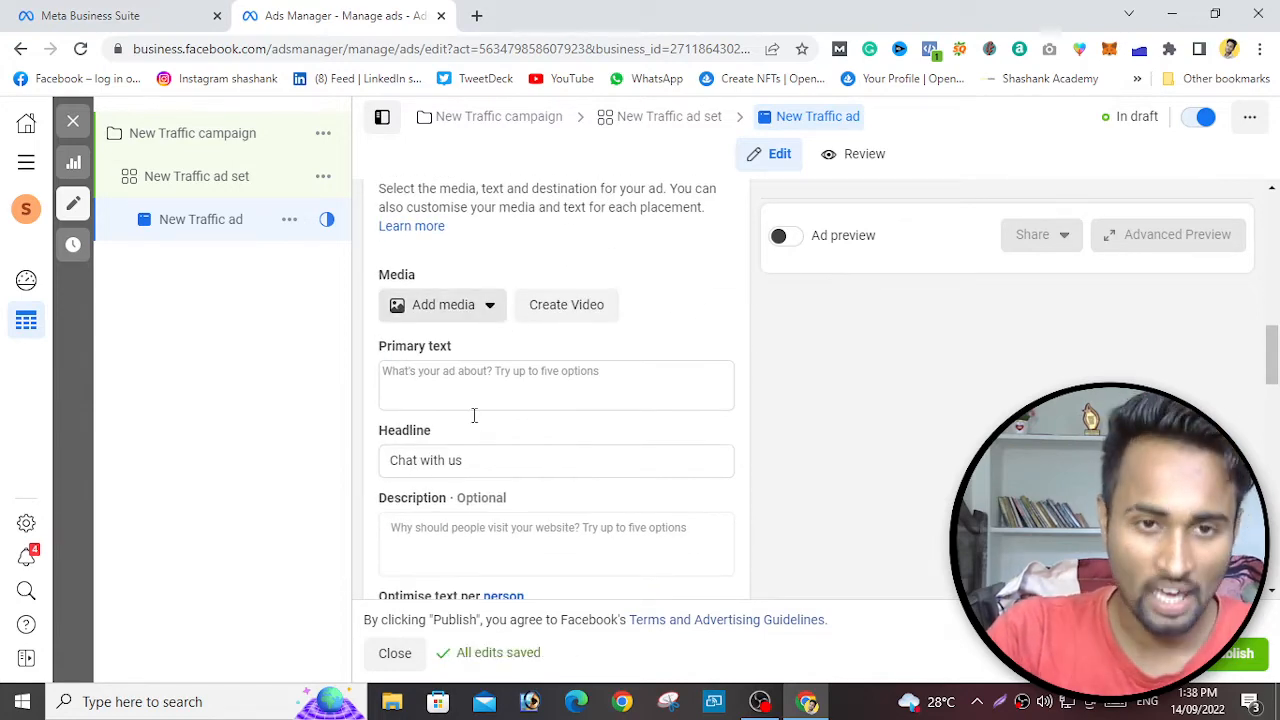
- Look over the ad's primary text, headline and description fields, and examine the available Call to action choices, leaving Learn More selected
click(477, 369)
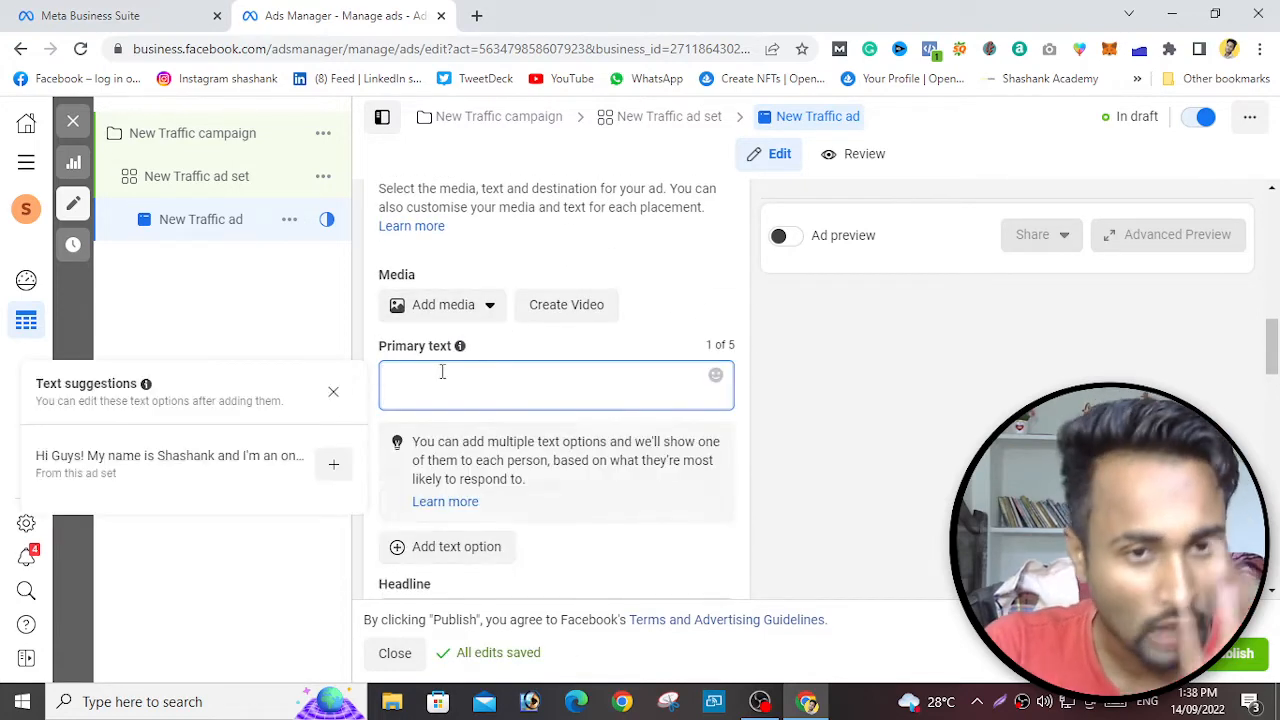
click(331, 394)
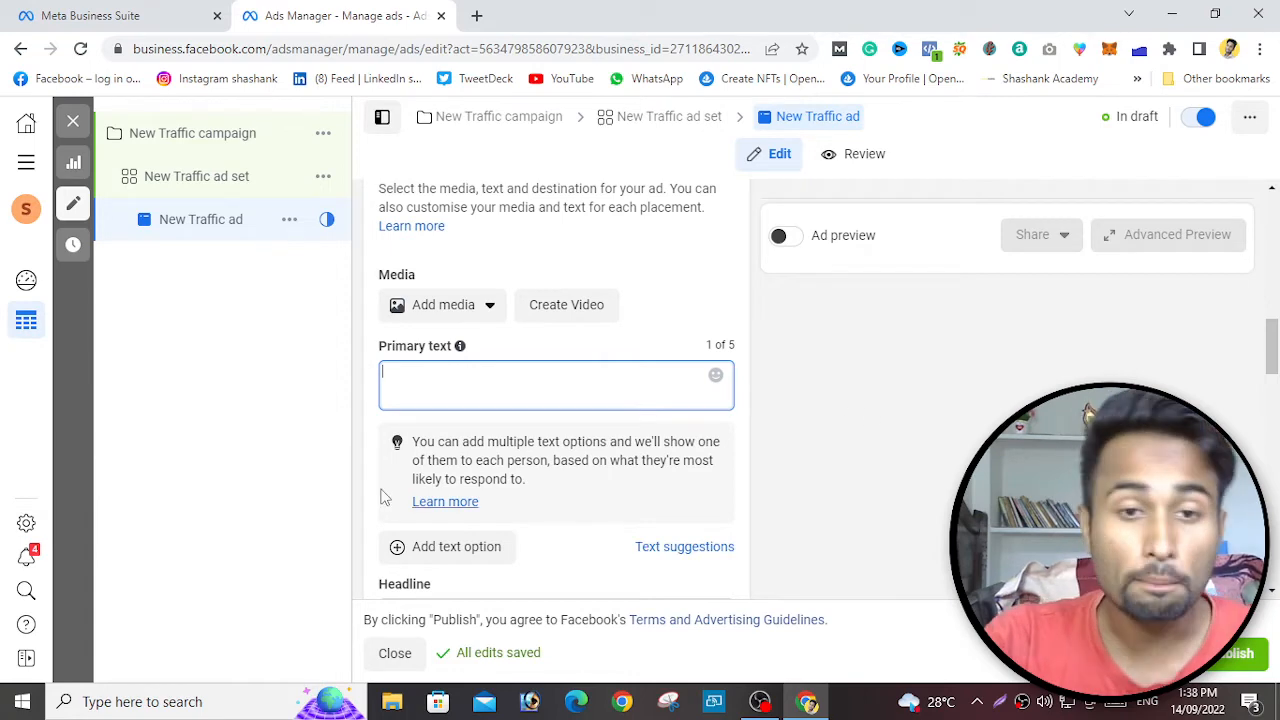
scroll(847, 470, down, 3)
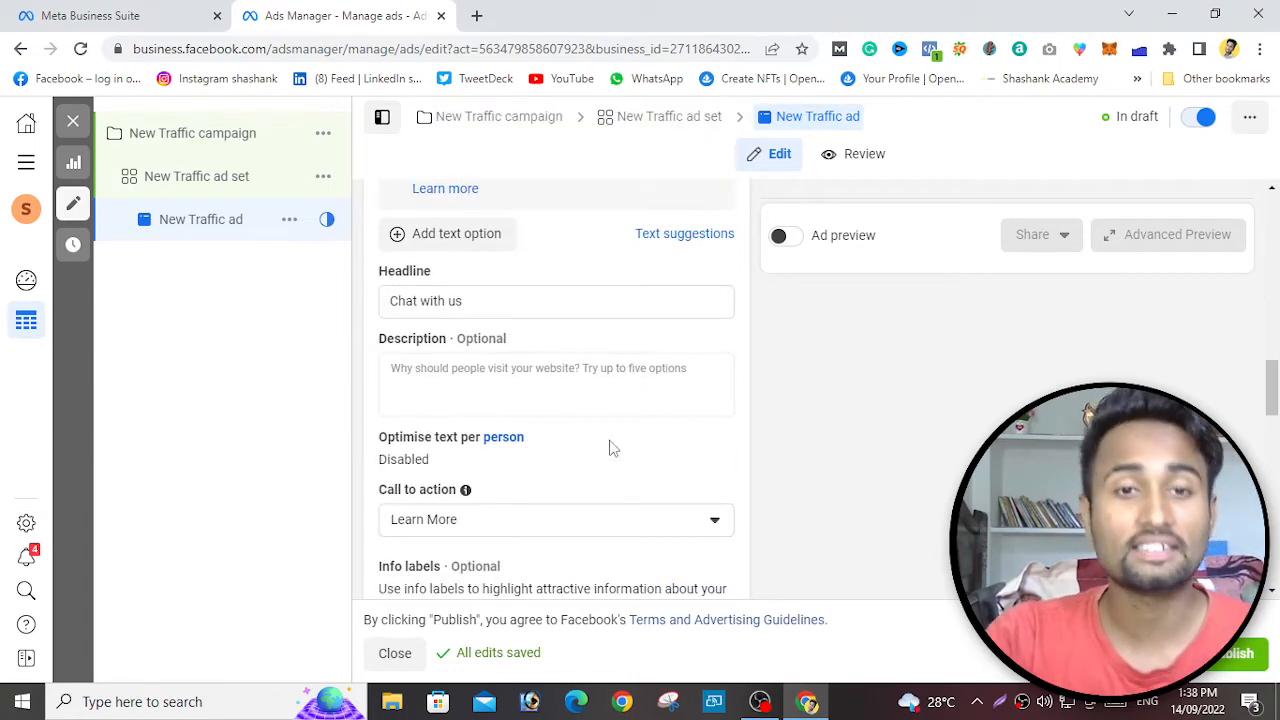
scroll(615, 367, down, 3)
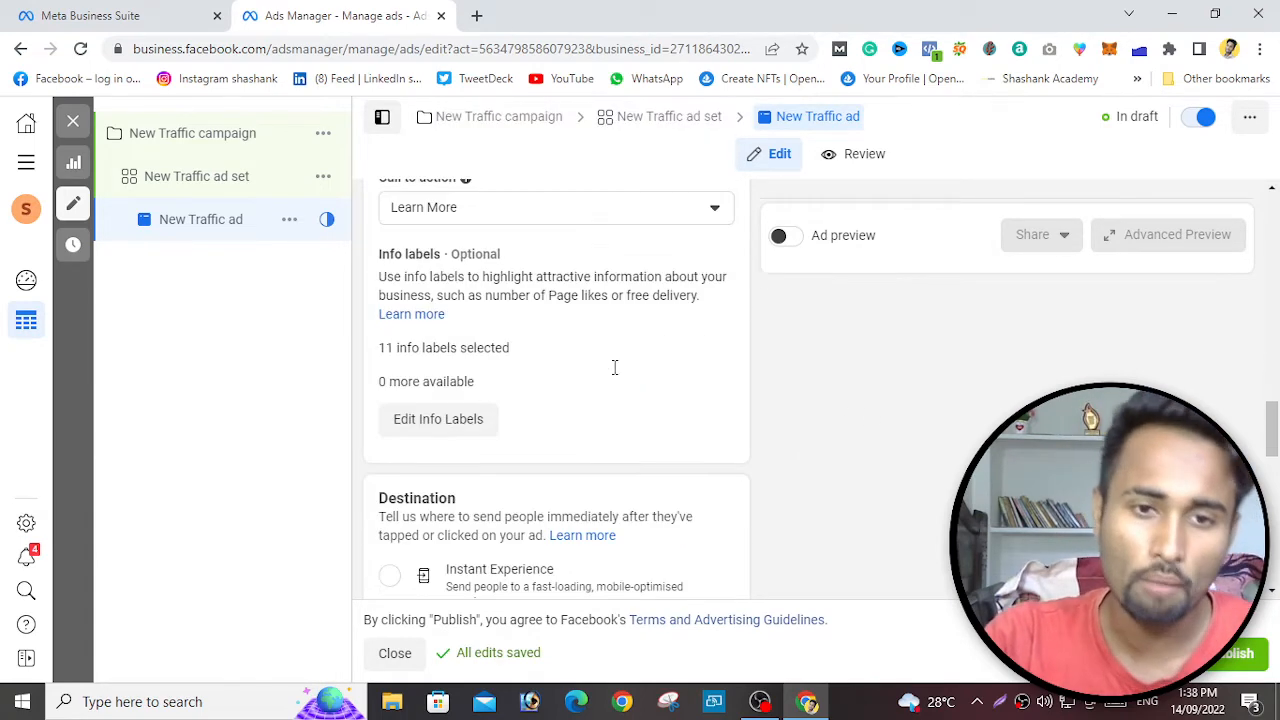
click(581, 216)
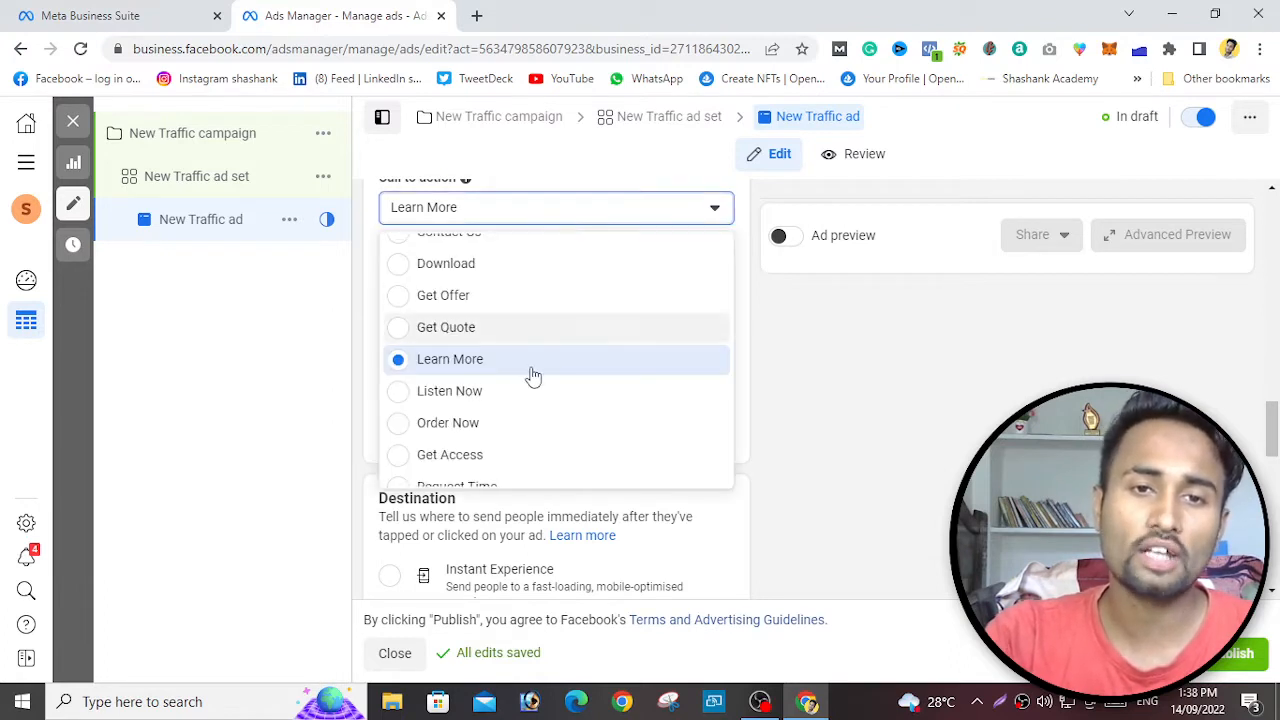
scroll(508, 338, up, 3)
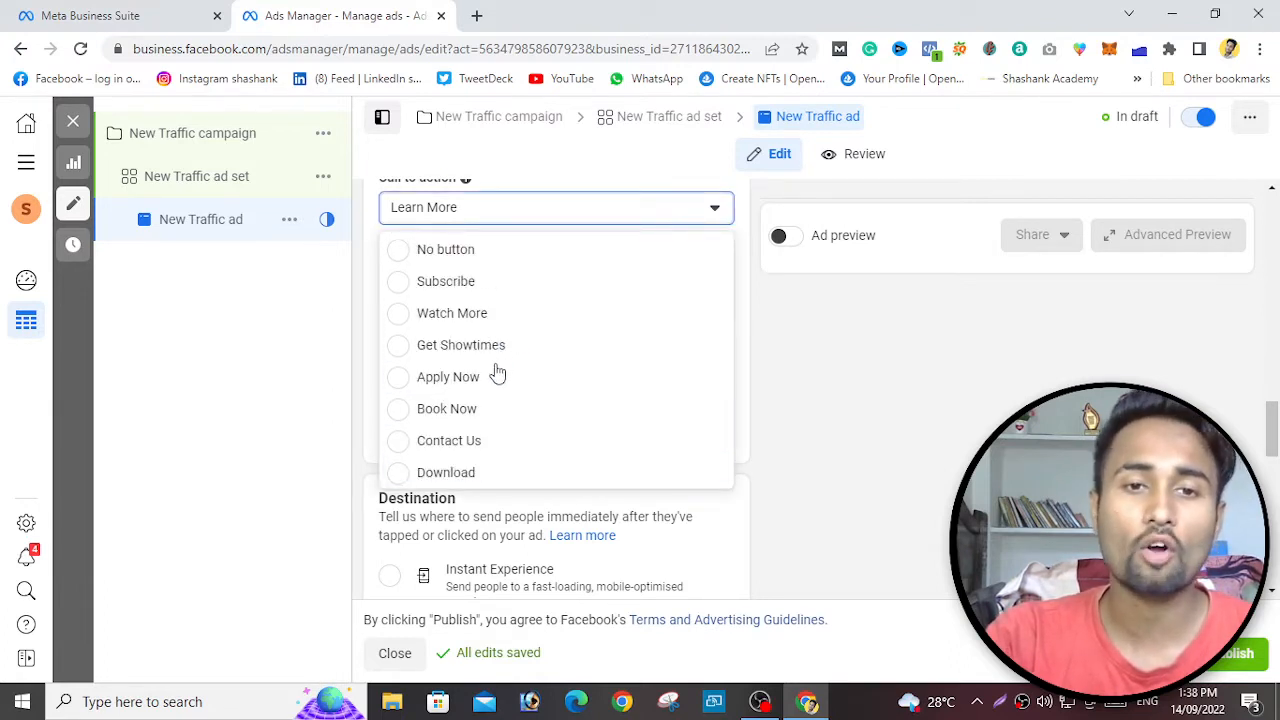
click(910, 390)
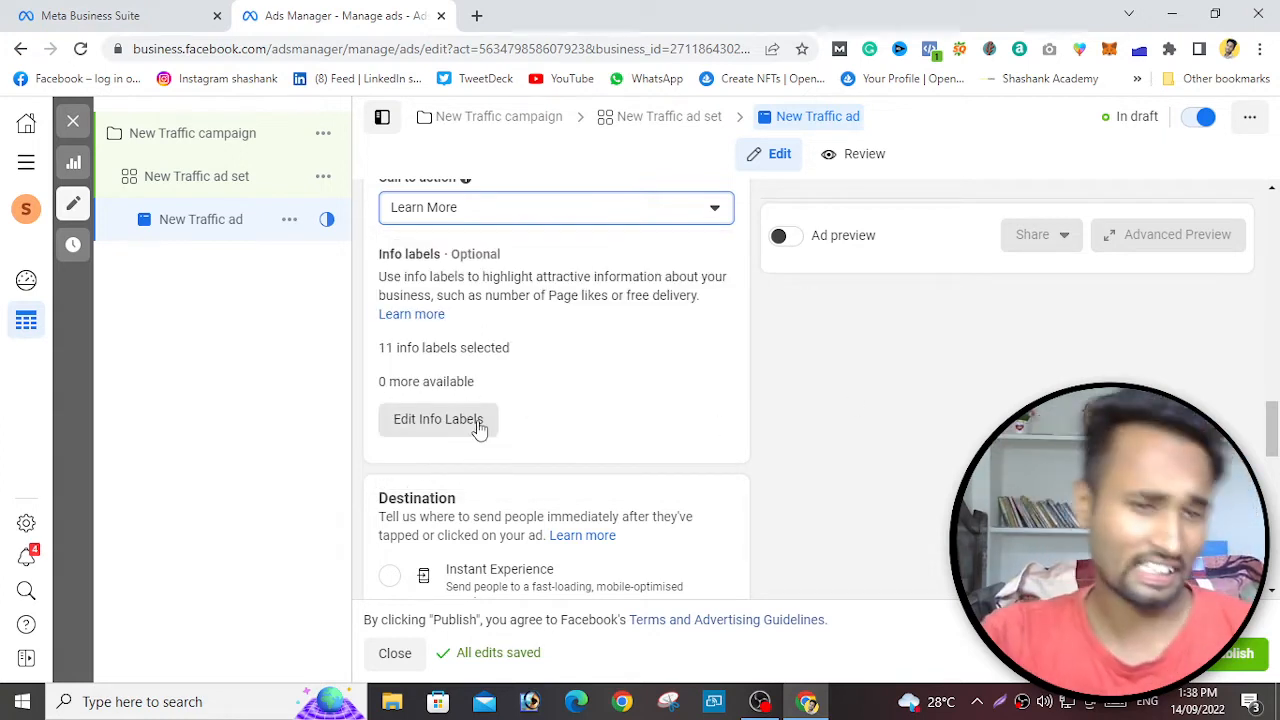
- Look through the ad's Destination options, including Website URL and Display link, and its Languages and Tracking sections
scroll(480, 430, down, 3)
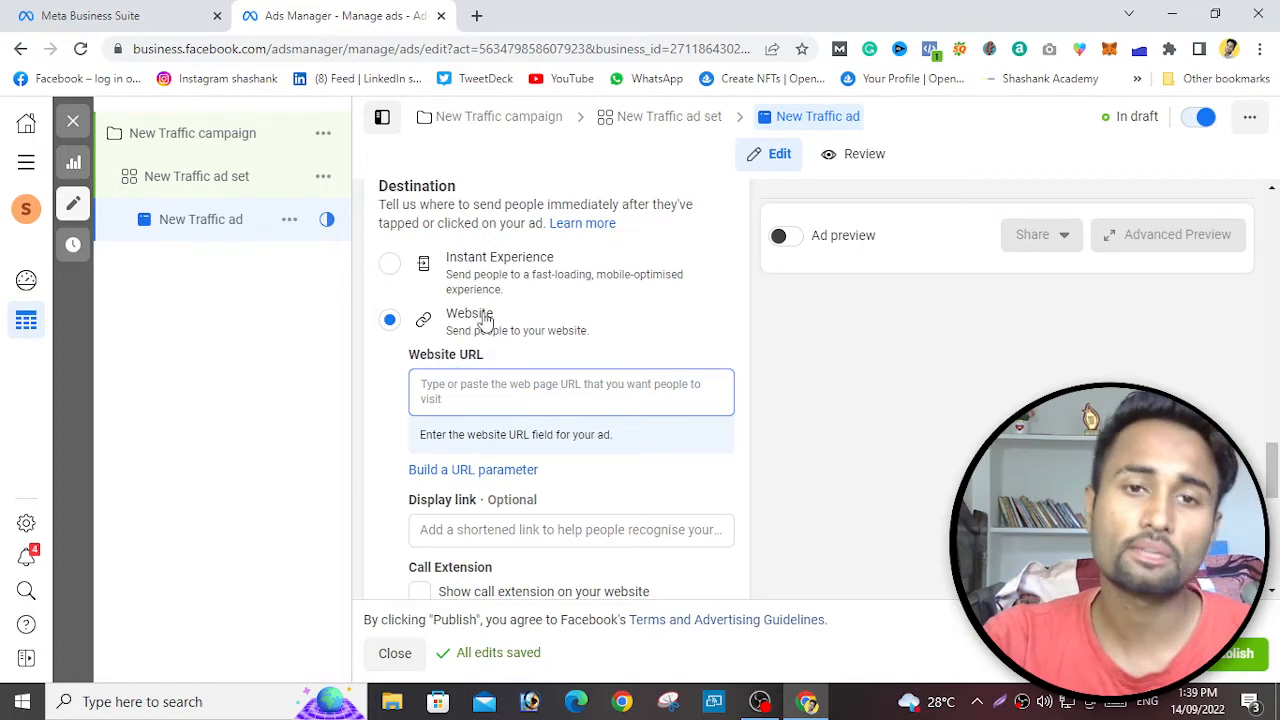
click(533, 387)
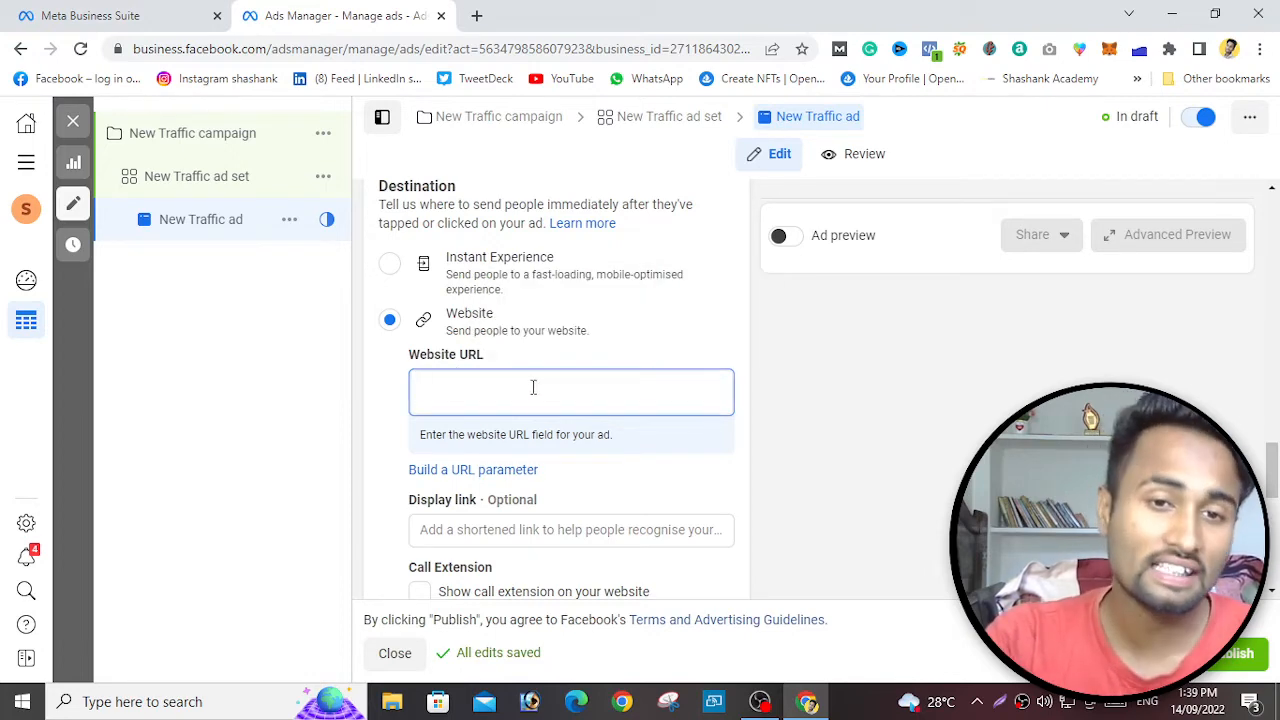
scroll(590, 400, down, 3)
click(512, 215)
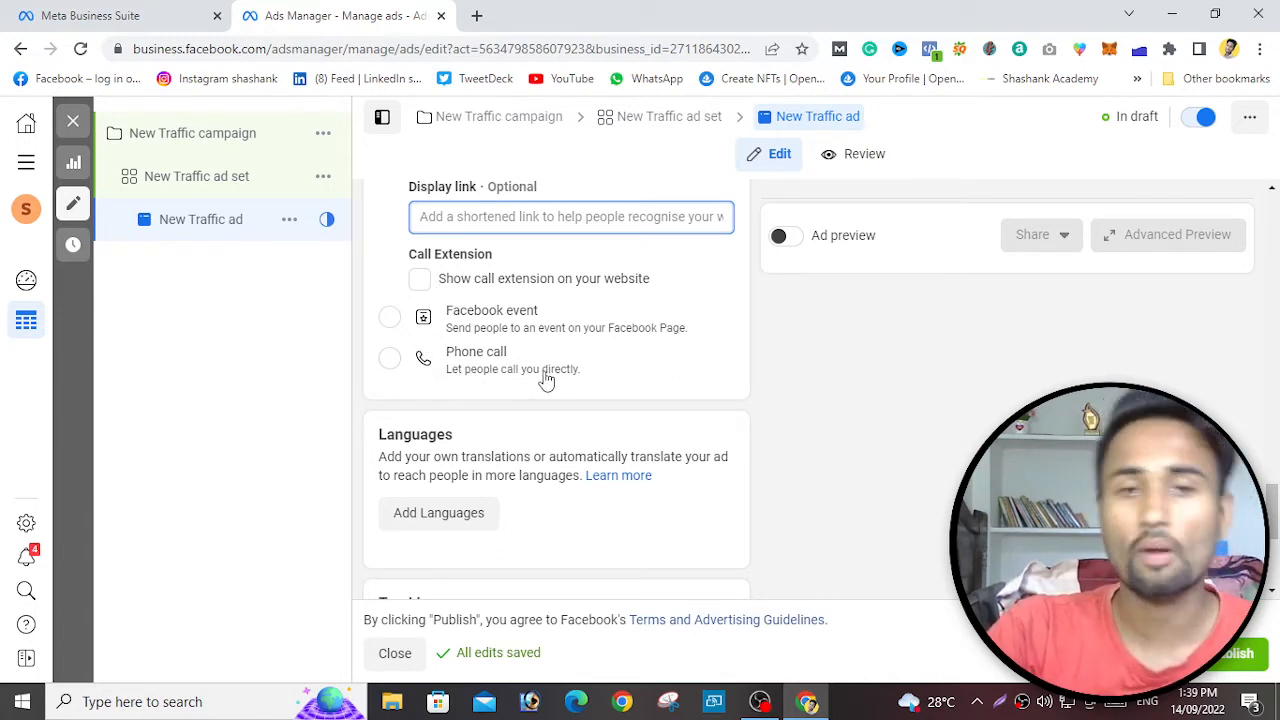
scroll(489, 429, down, 3)
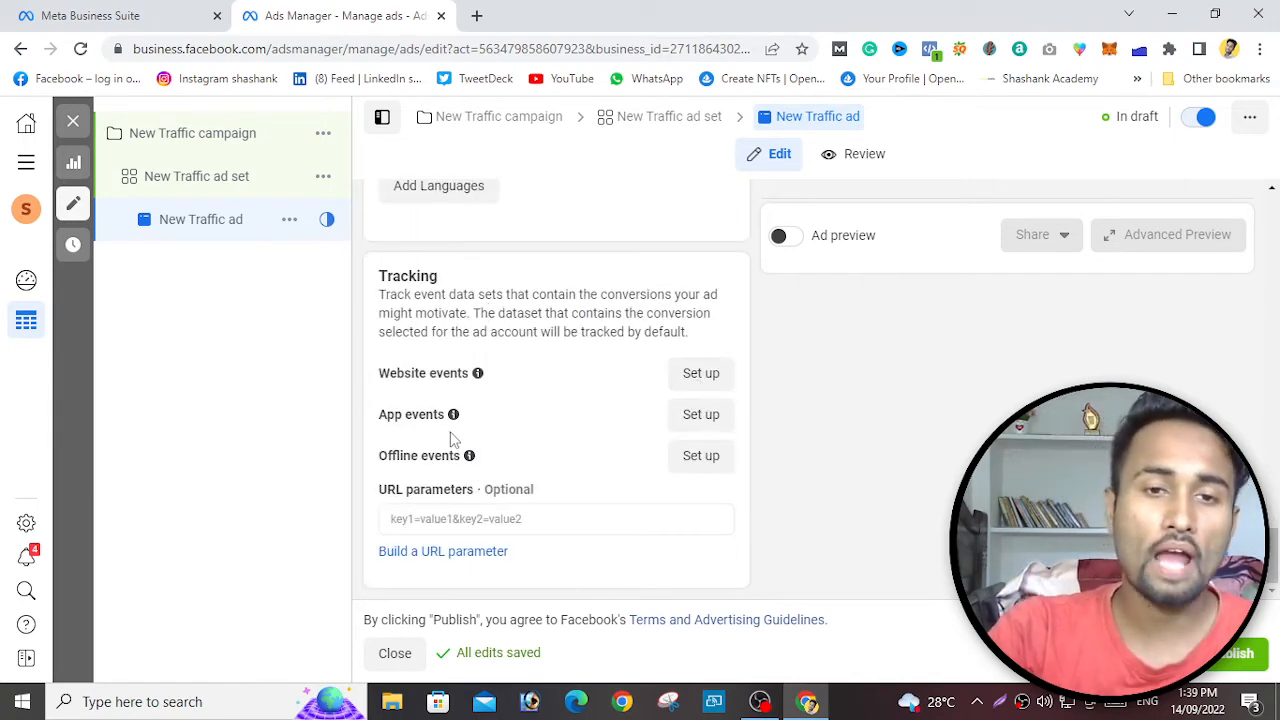
mouse_move(474, 472)
scroll(522, 470, up, 10)
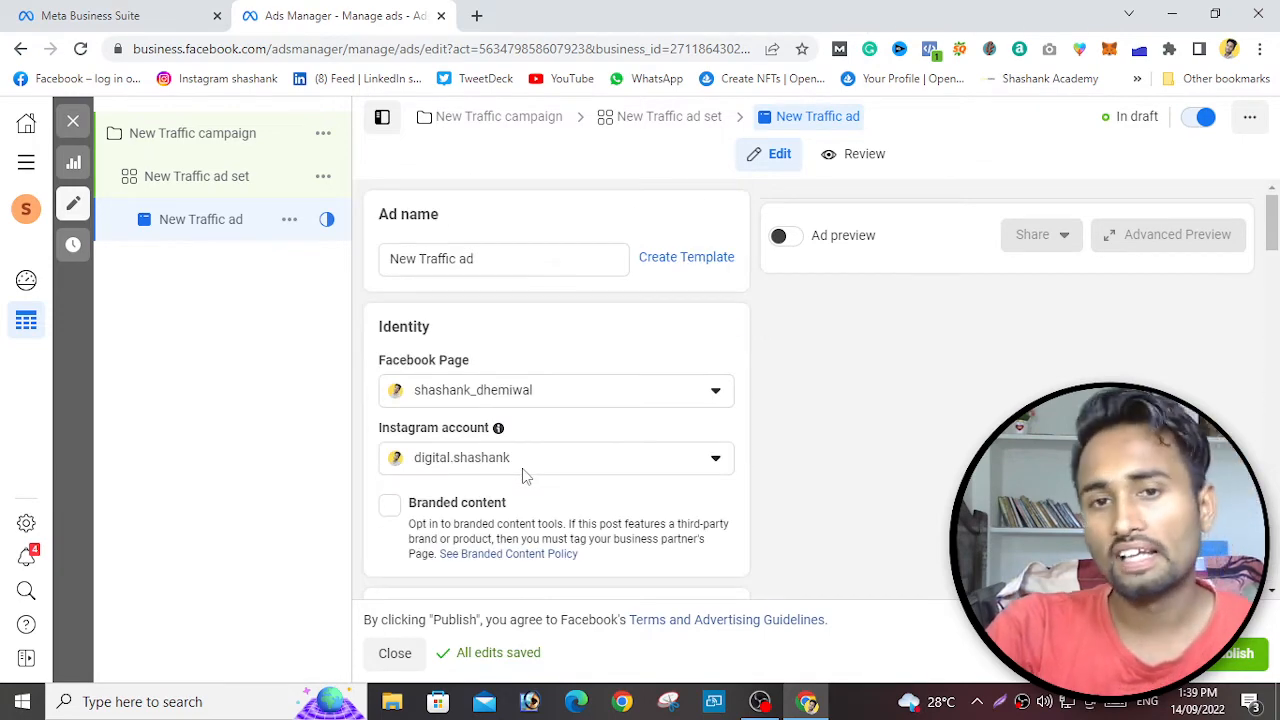
scroll(532, 478, down, 10)
- Search Google for "interest explorer" in a new browser tab and open the InterestExplorer website
click(476, 15)
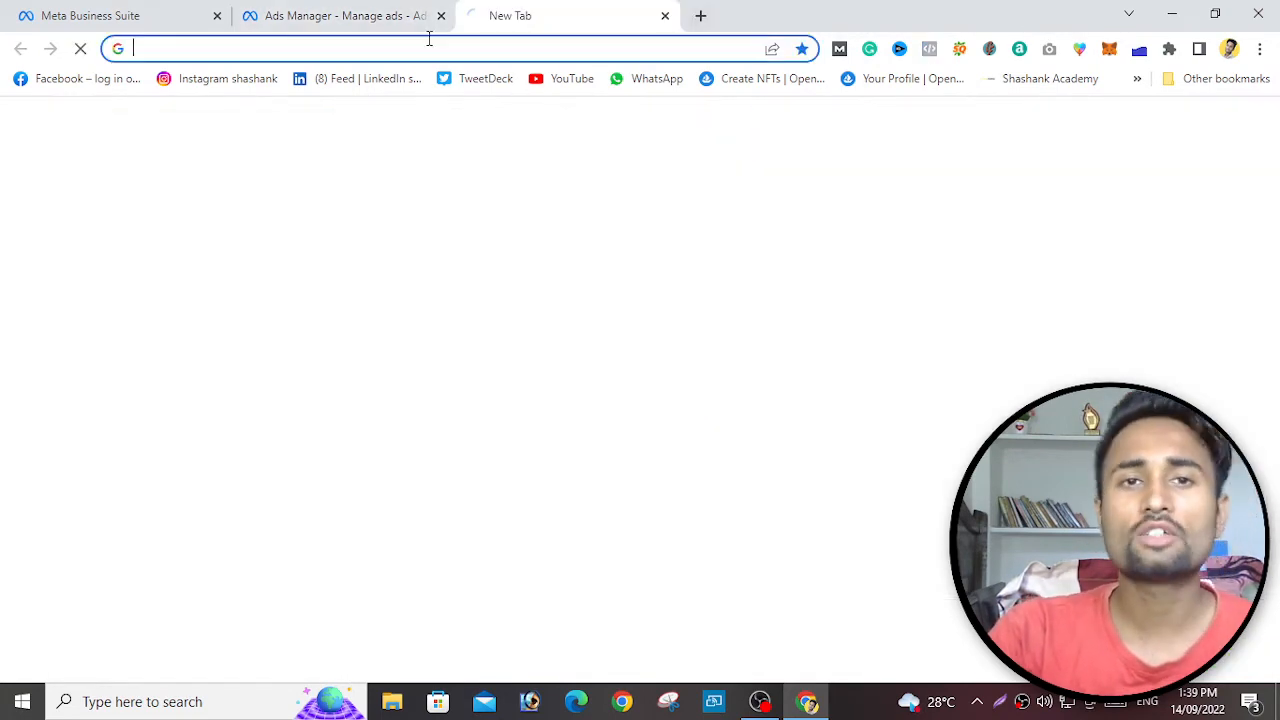
text(in)
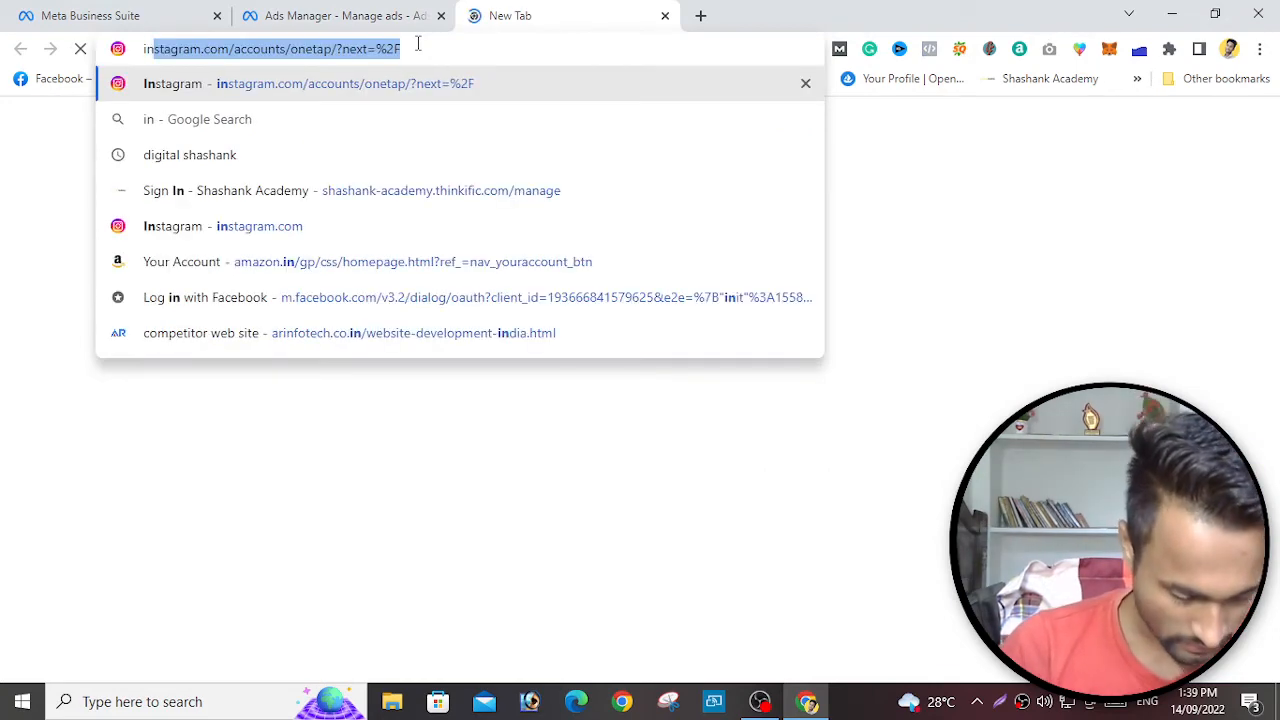
key(BackSpace)
text(te)
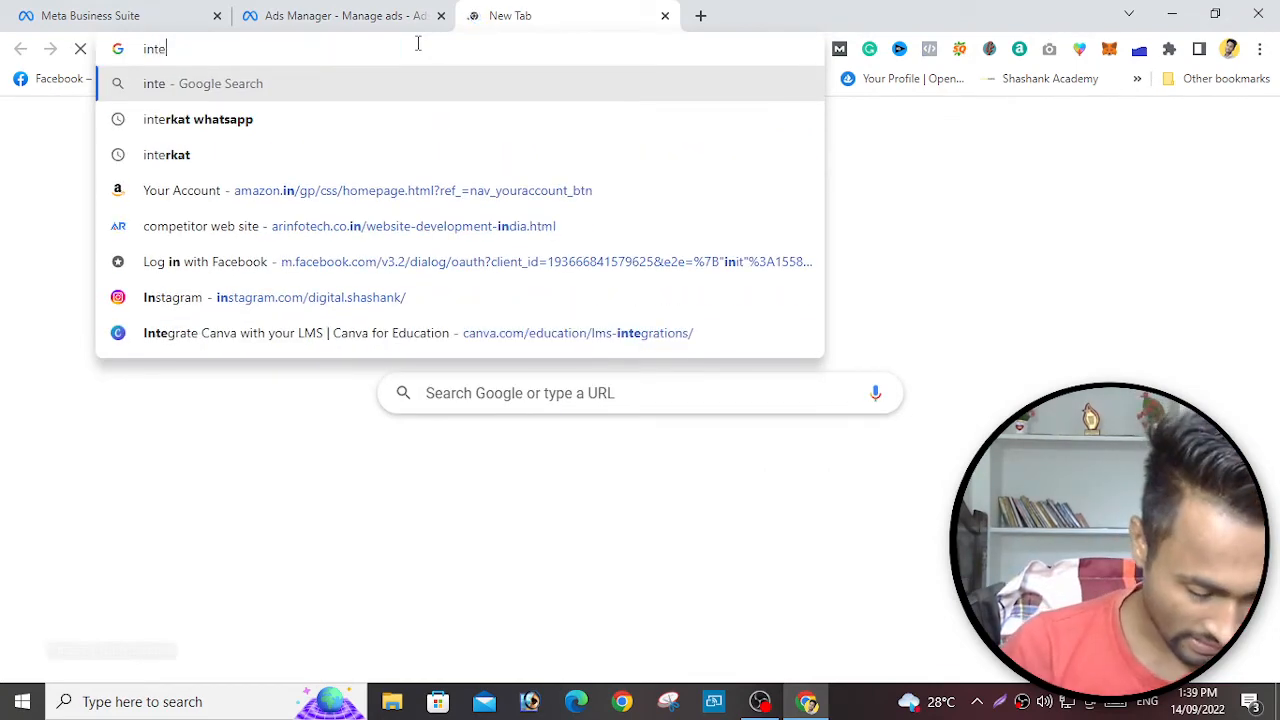
text(rst exp)
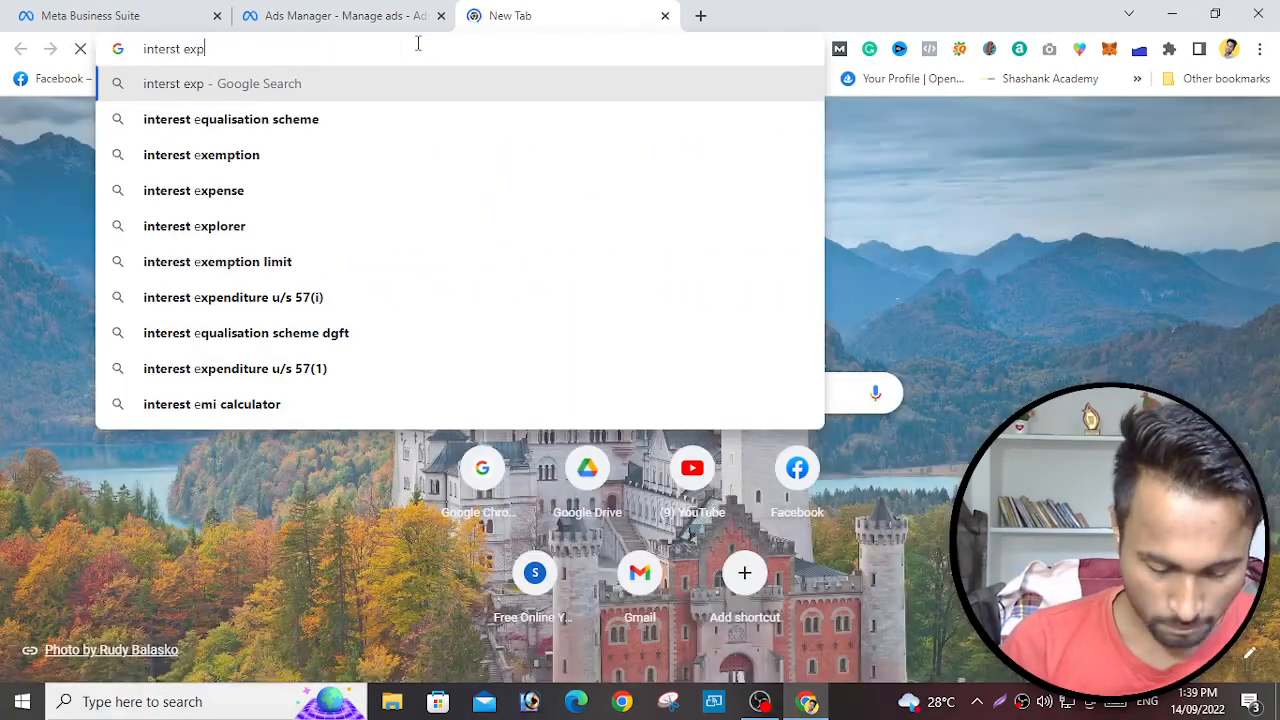
text(lorer)
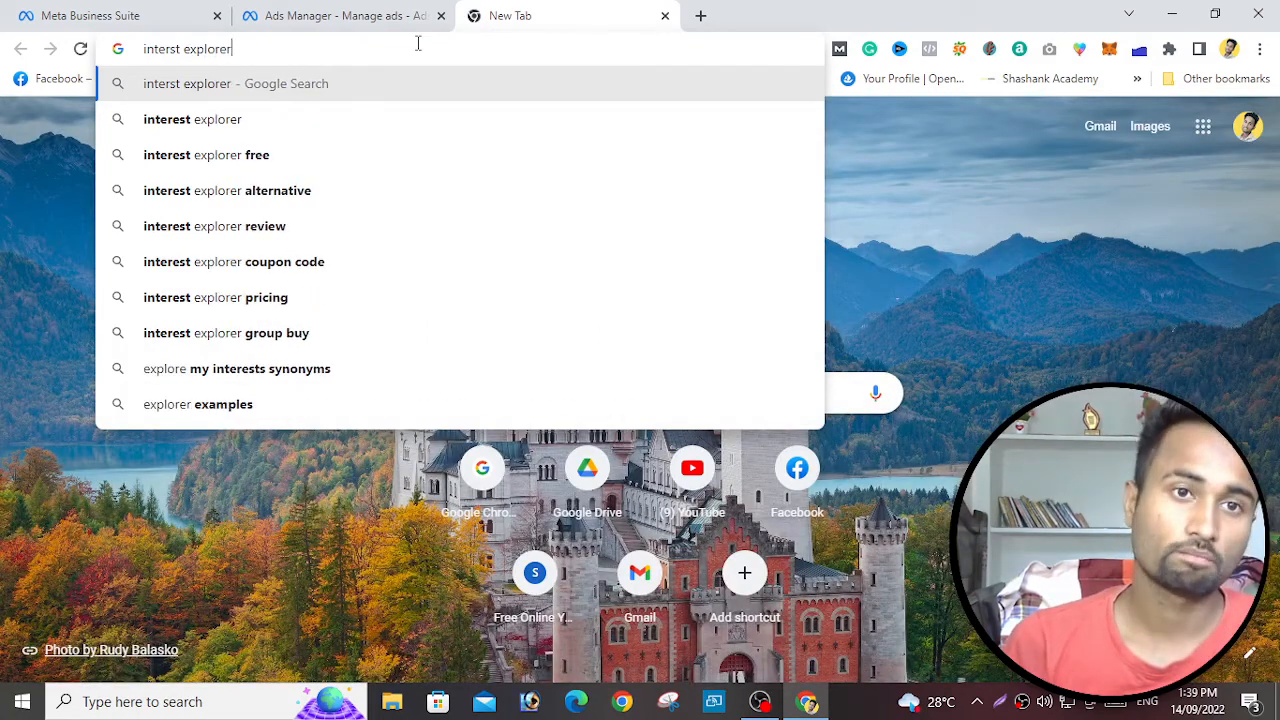
key(Down)
key(Return)
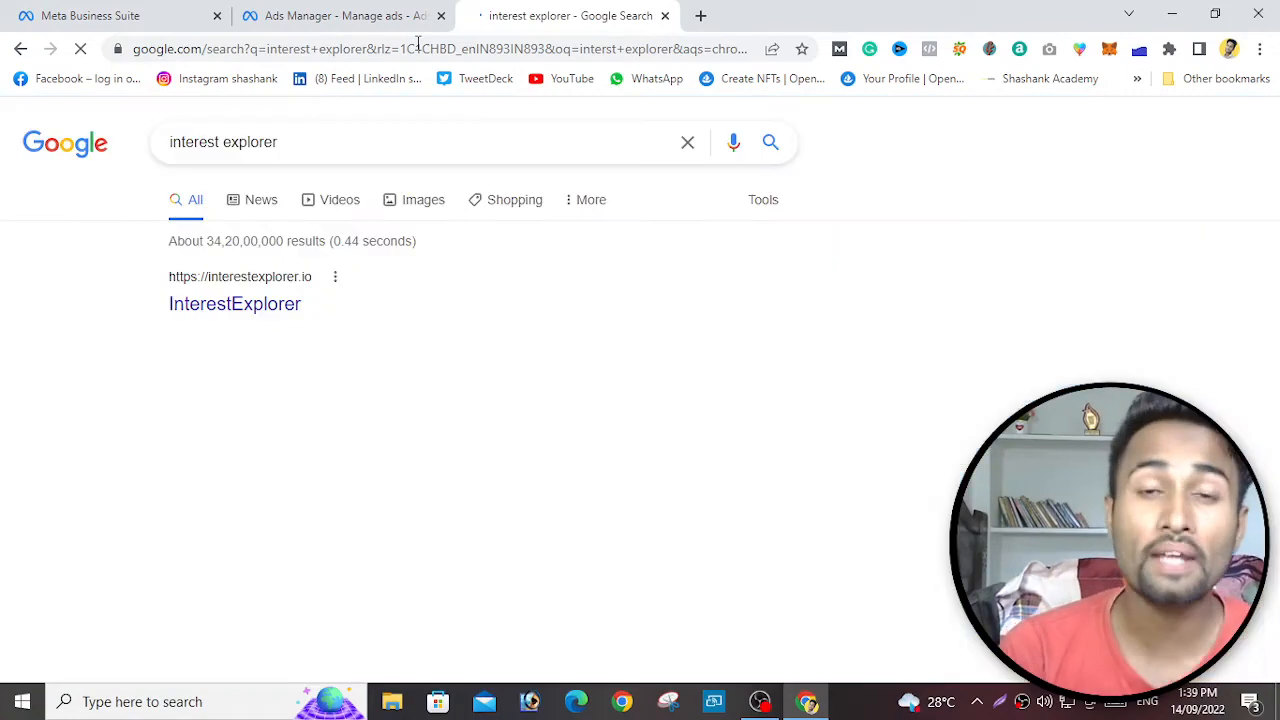
click(285, 316)
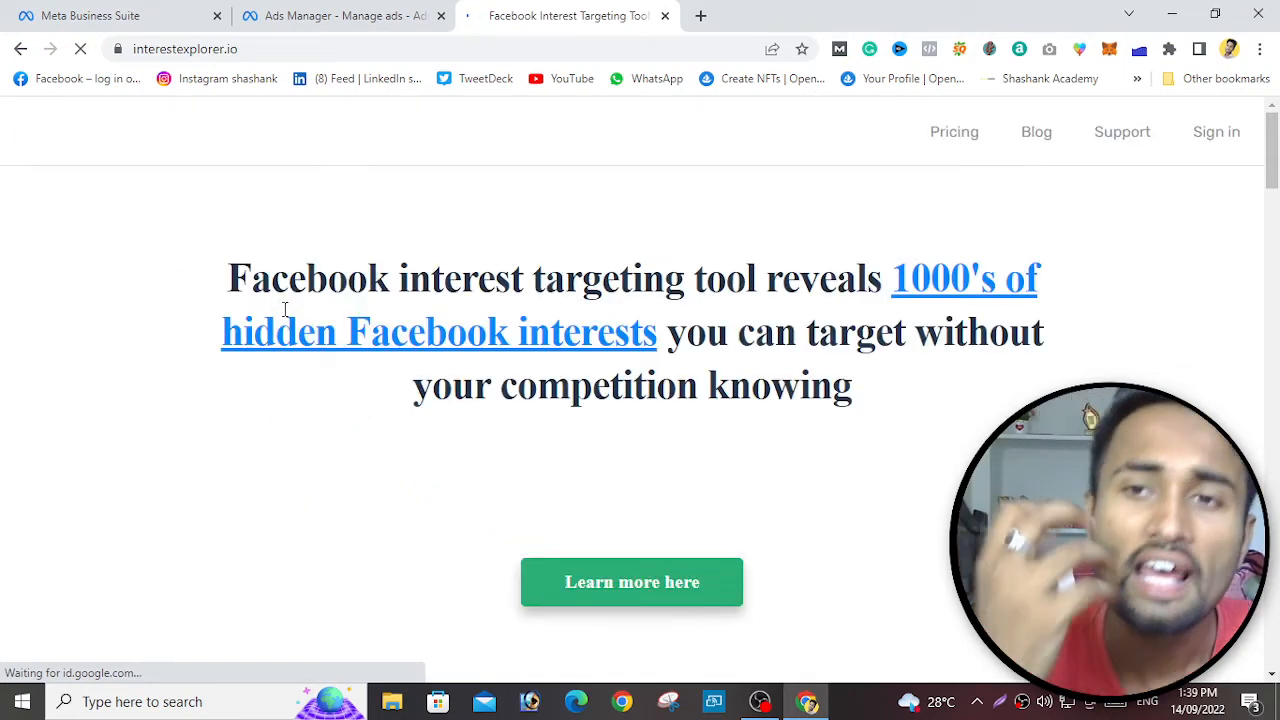
- Look over the InterestExplorer home page and open its sign-in page
scroll(697, 431, down, 5)
scroll(717, 403, up, 5)
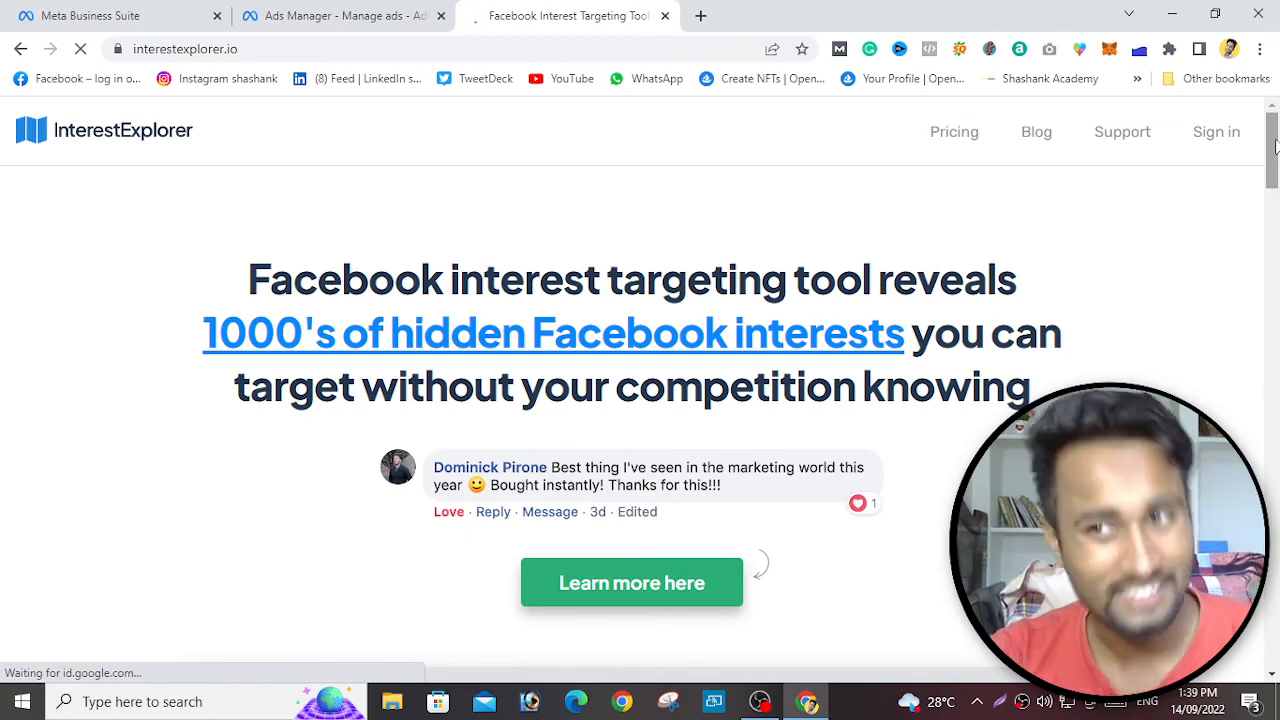
drag(1274, 147, 1132, 131)
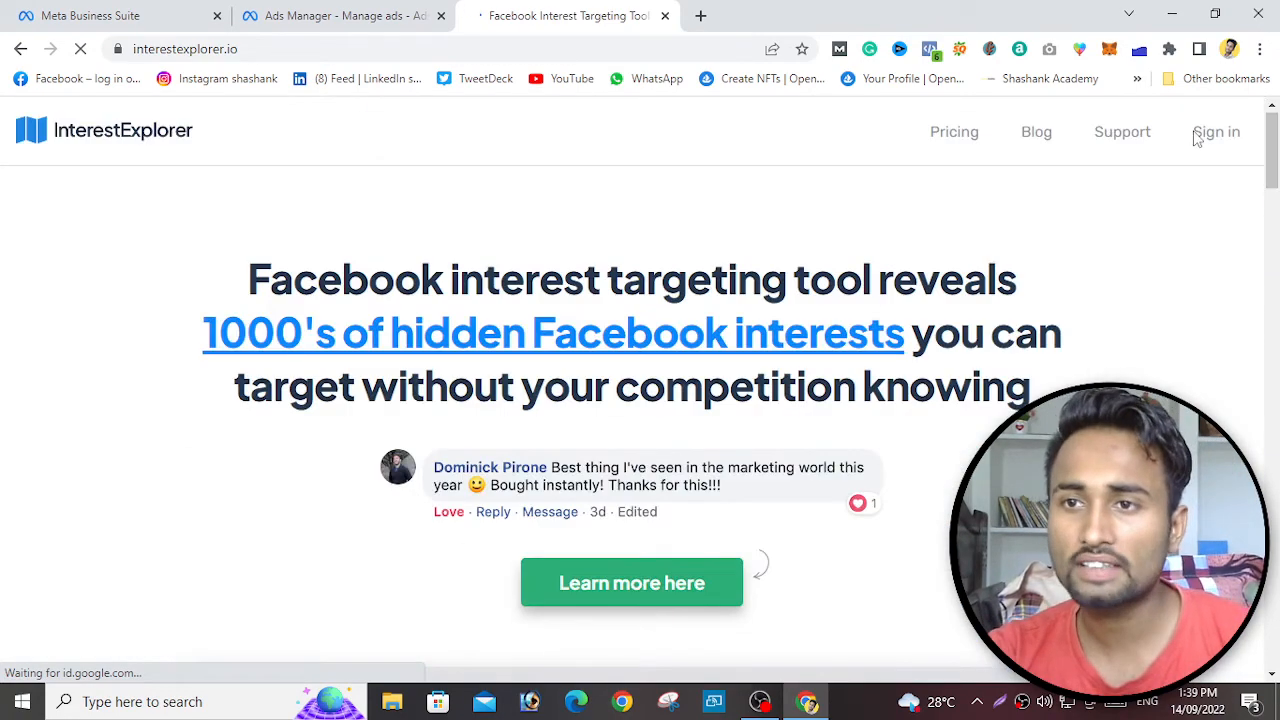
scroll(737, 337, down, 15)
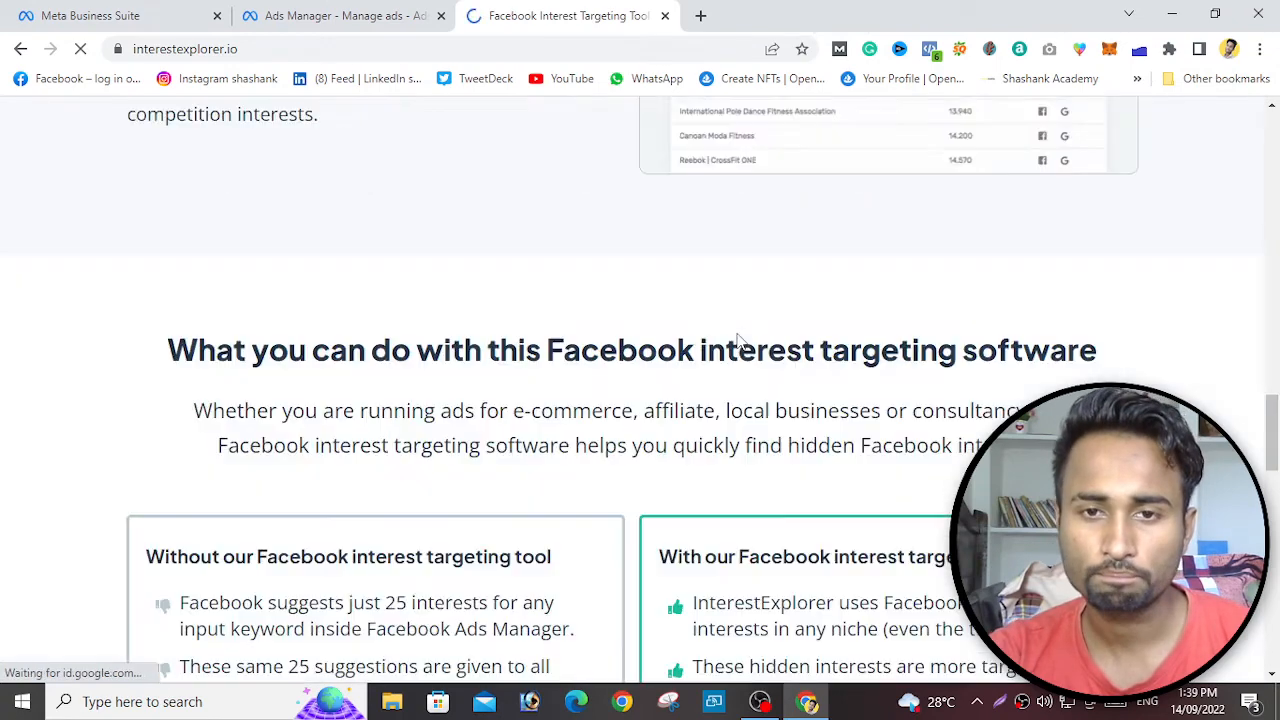
scroll(737, 337, up, 15)
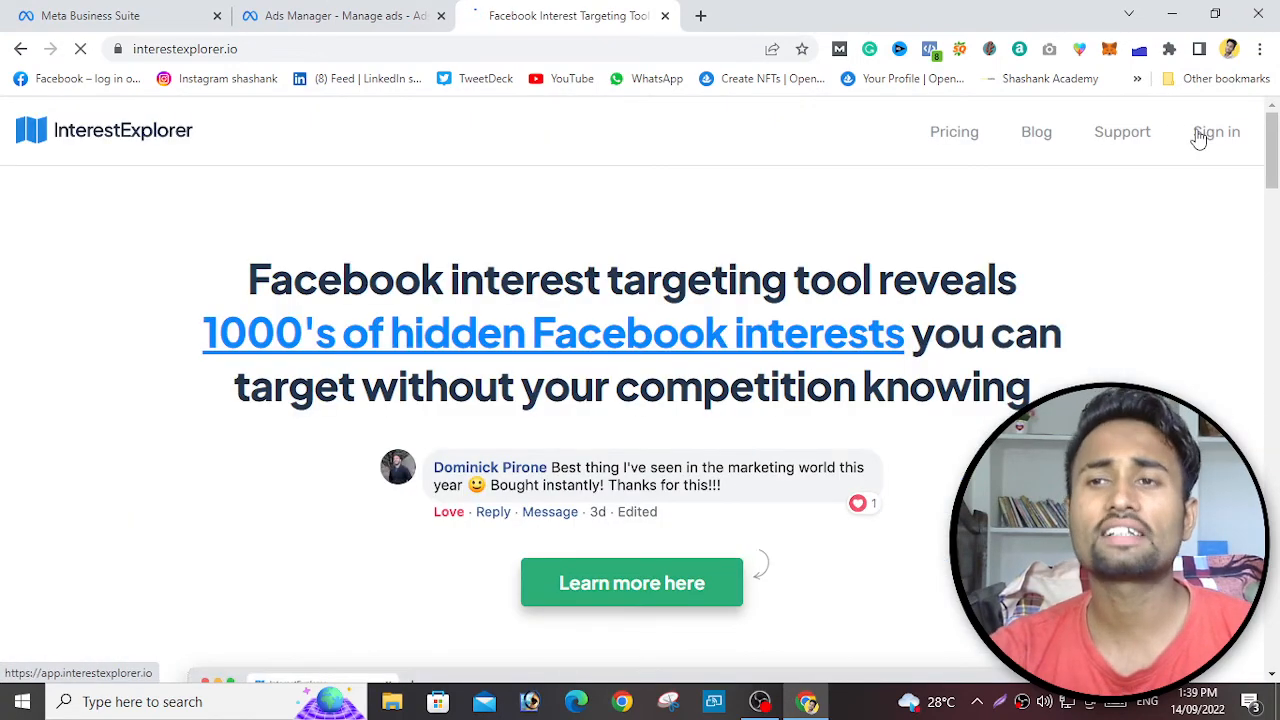
click(1199, 138)
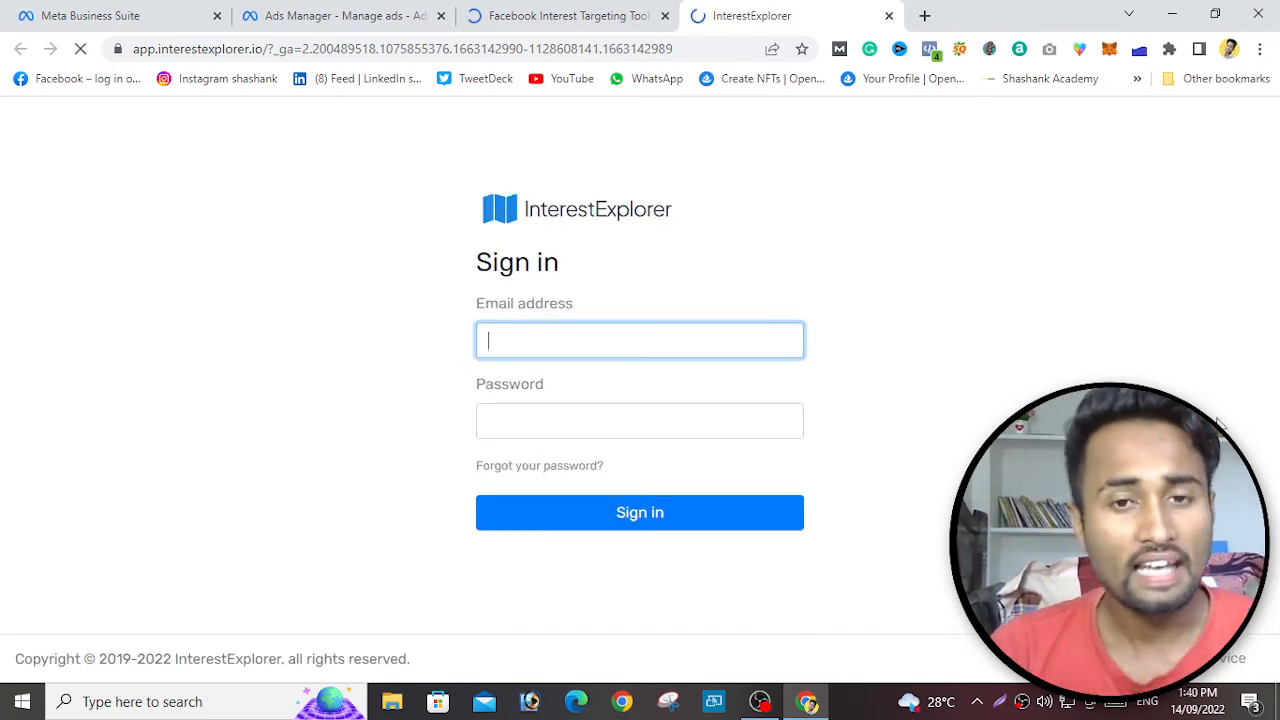
- Fill in the saved account email on the InterestExplorer sign-in form and try to enter the account password
click(711, 337)
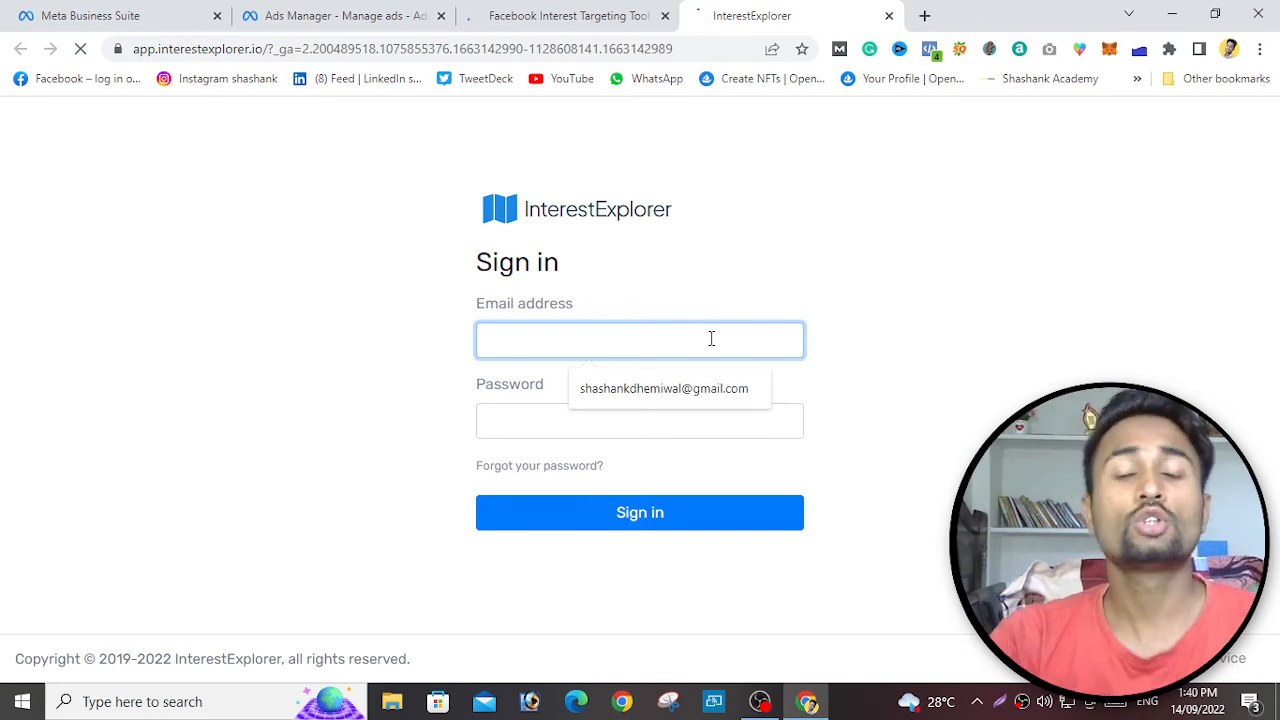
click(713, 388)
click(670, 410)
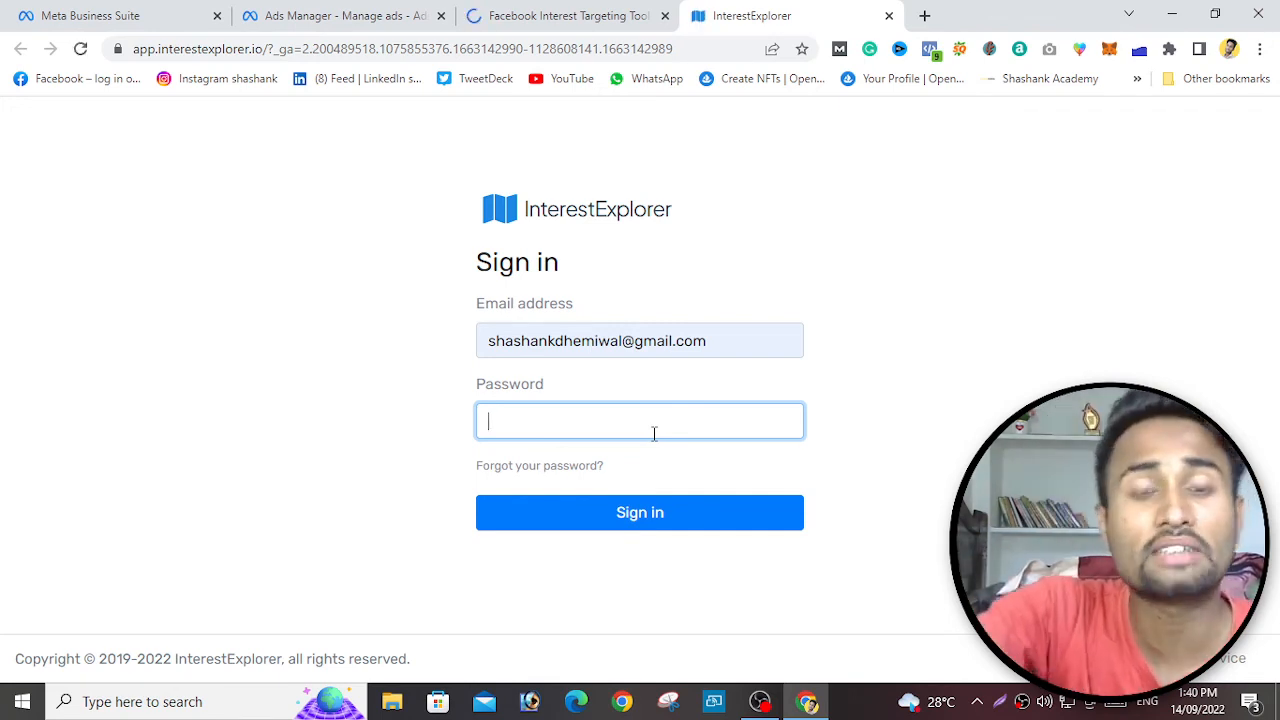
text(•)
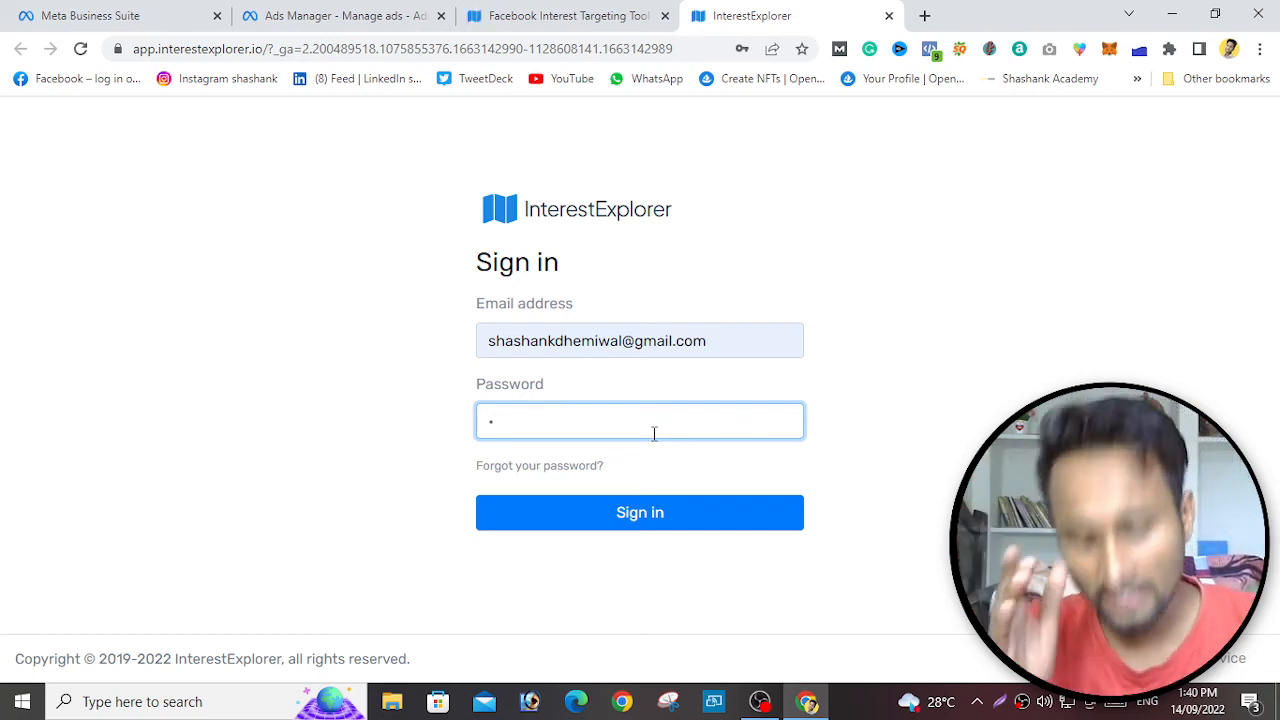
key(BackSpace)
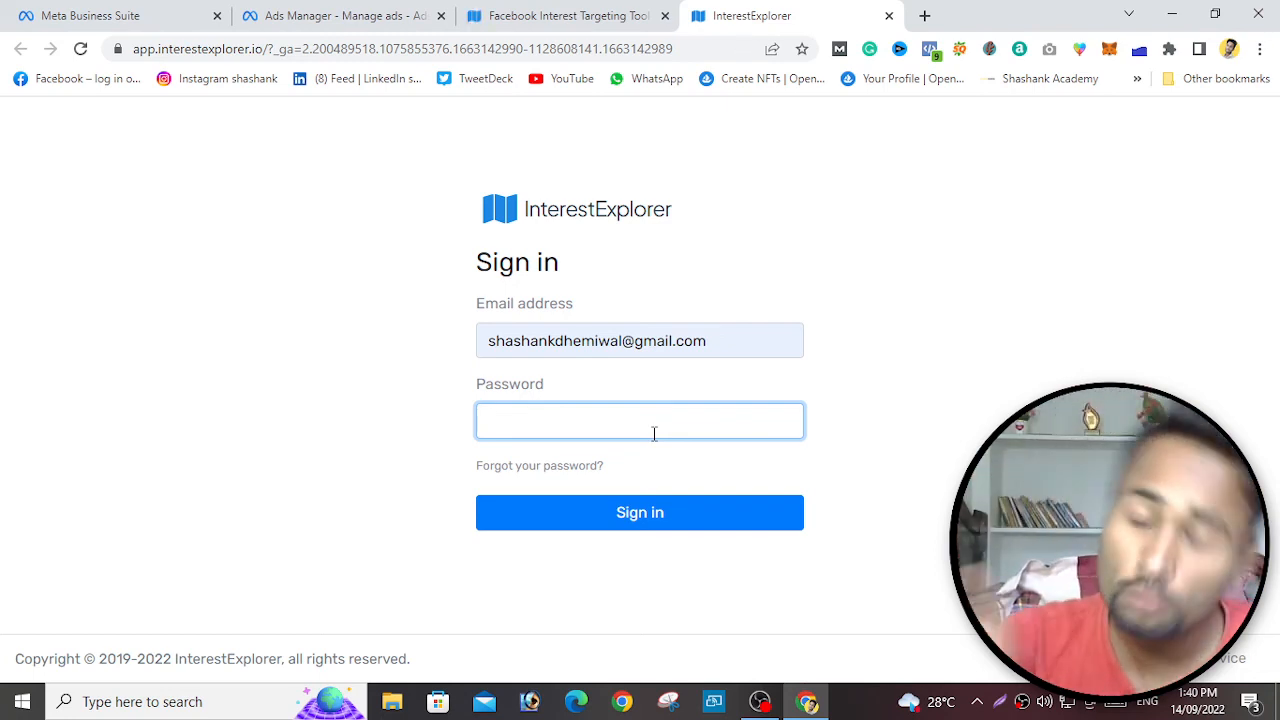